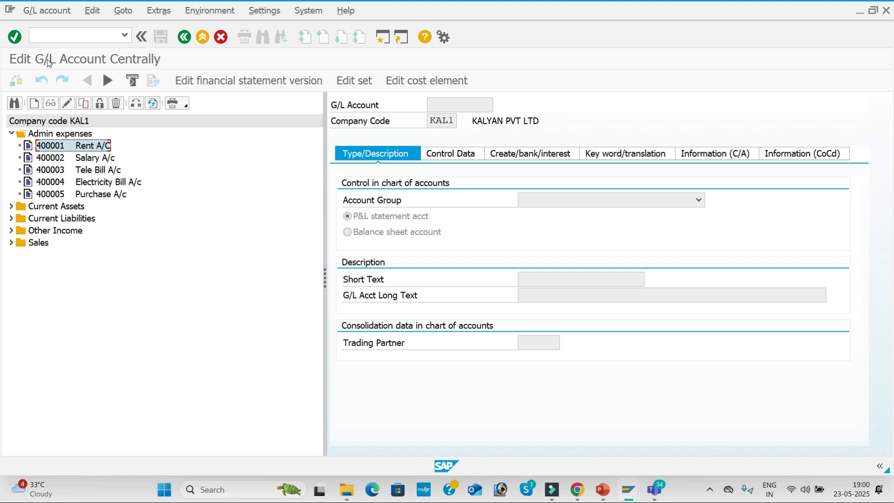
Open transaction FB50 in a new session and set its company code to KAL1.
click(383, 36)
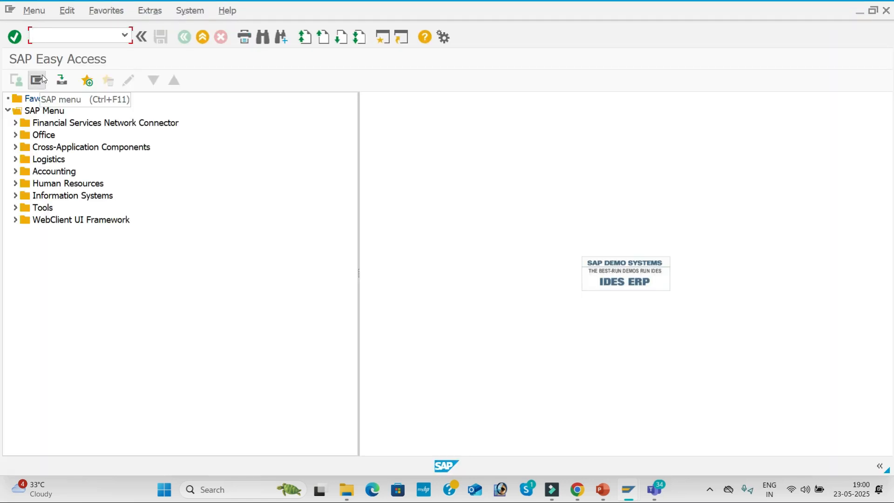
text(FB50)
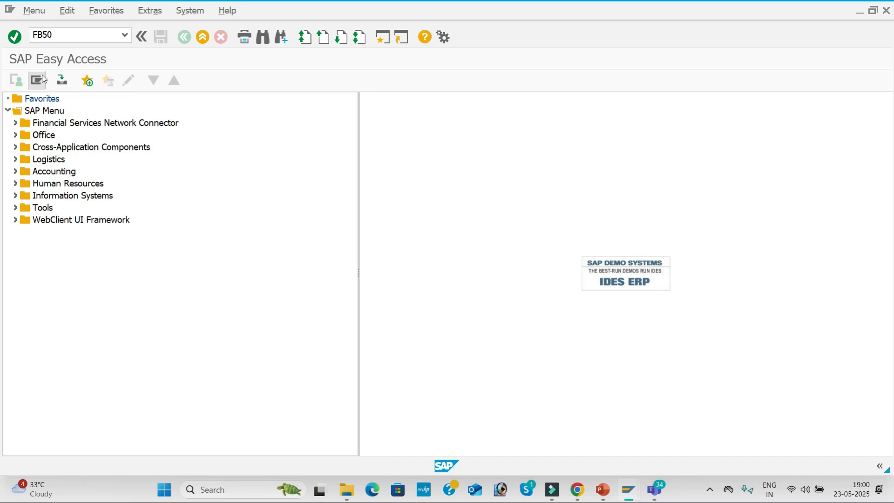
key(Return)
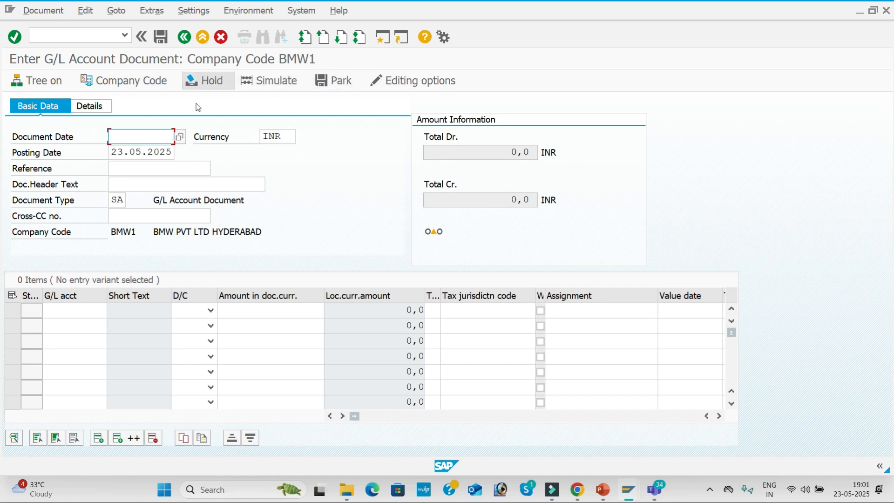
click(164, 84)
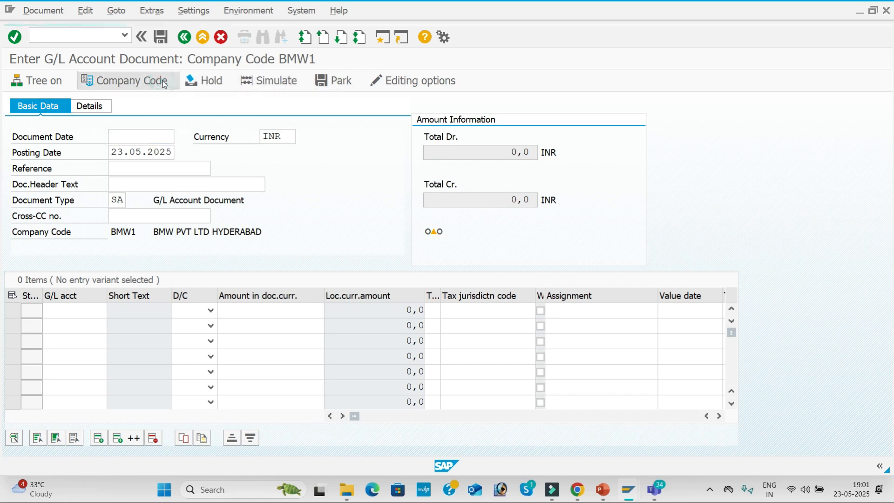
text(KAL1)
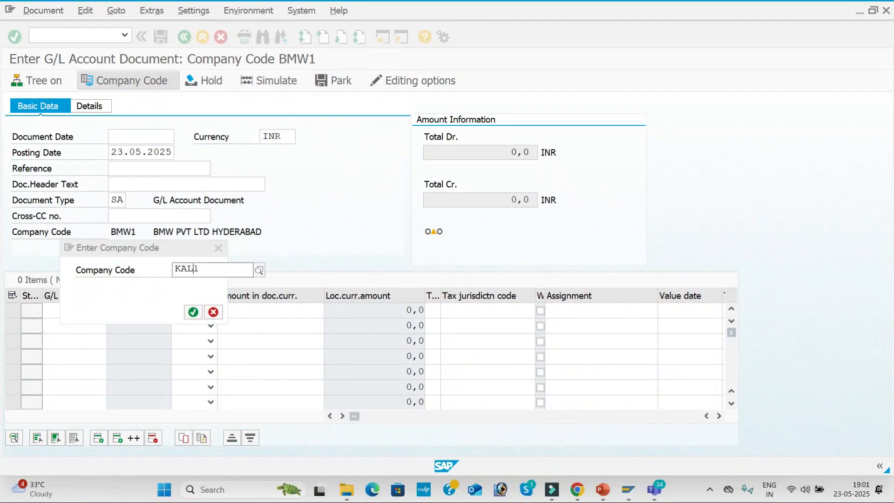
key(Return)
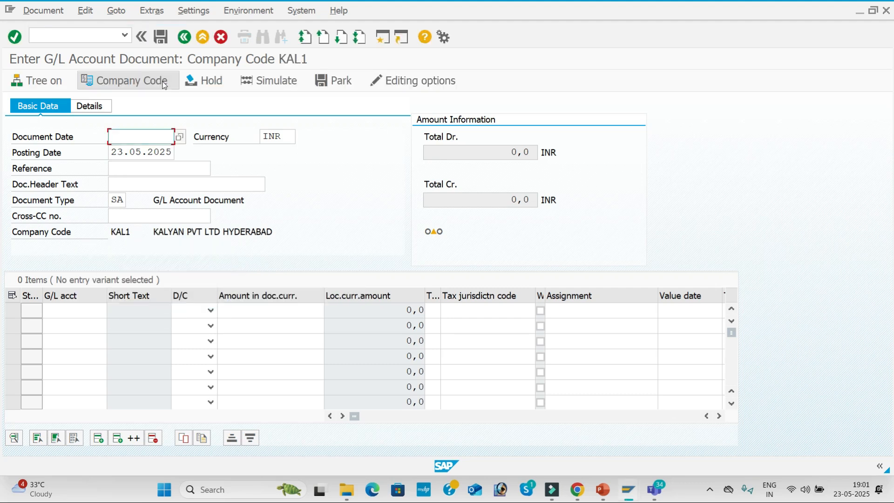
click(181, 137)
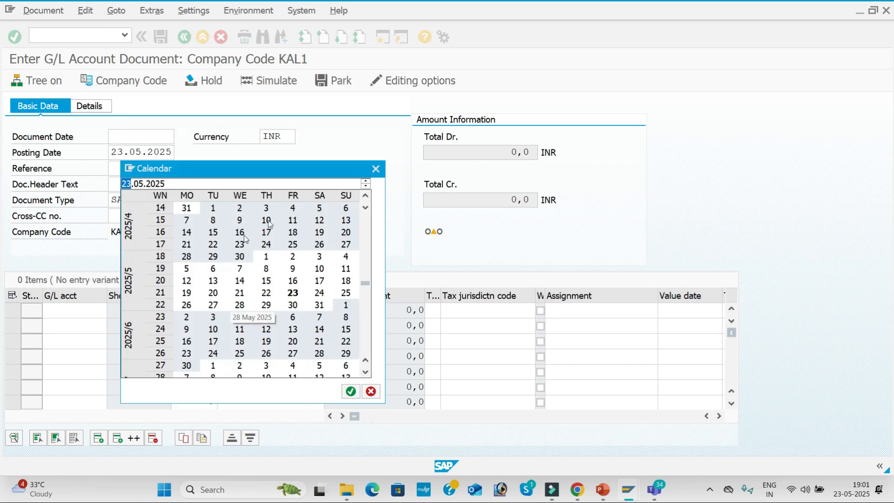
click(132, 183)
click(376, 170)
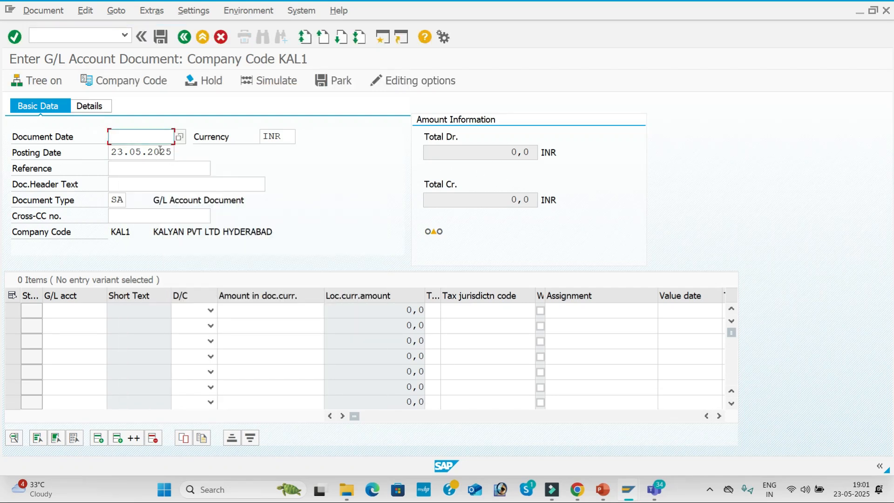
Set the document date to 23.05.2025 and the reference to KAL-06 in the document header.
text(23.05.202)
key(Tab)
key(Tab)
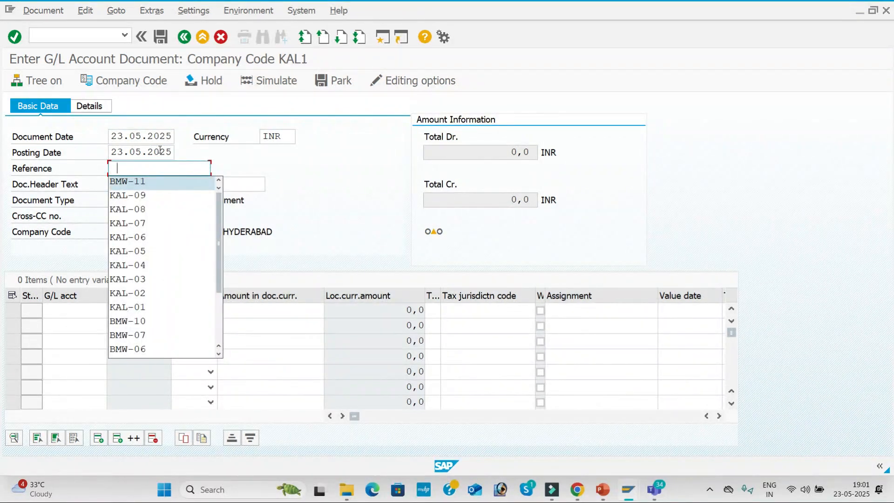
key(Down)
key(Tab)
click(177, 168)
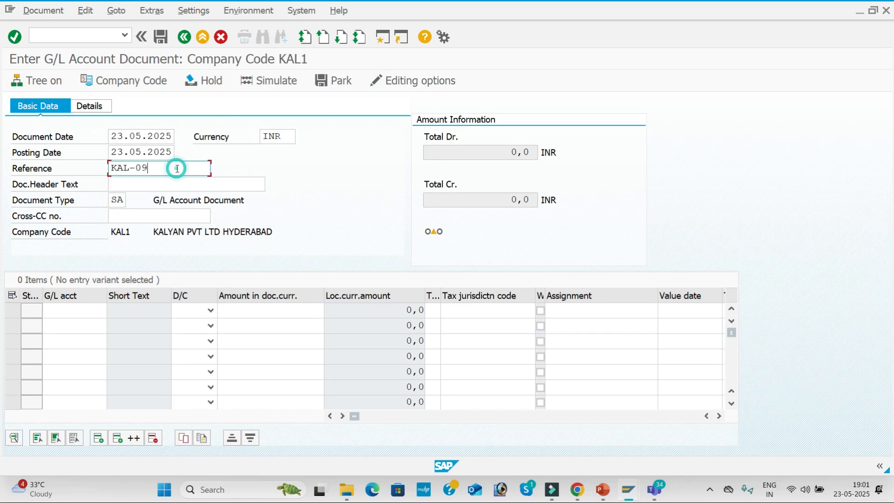
key(BackSpace)
text(6)
key(Tab)
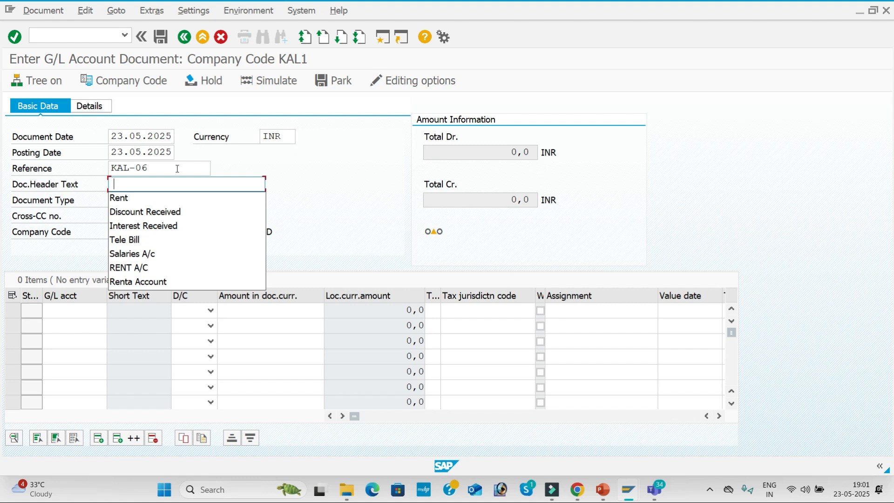
key(Down)
key(Down)
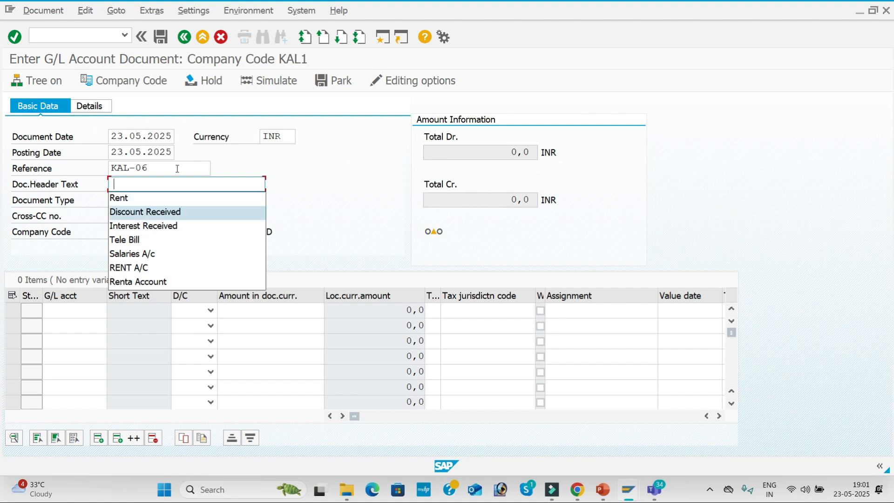
key(Up)
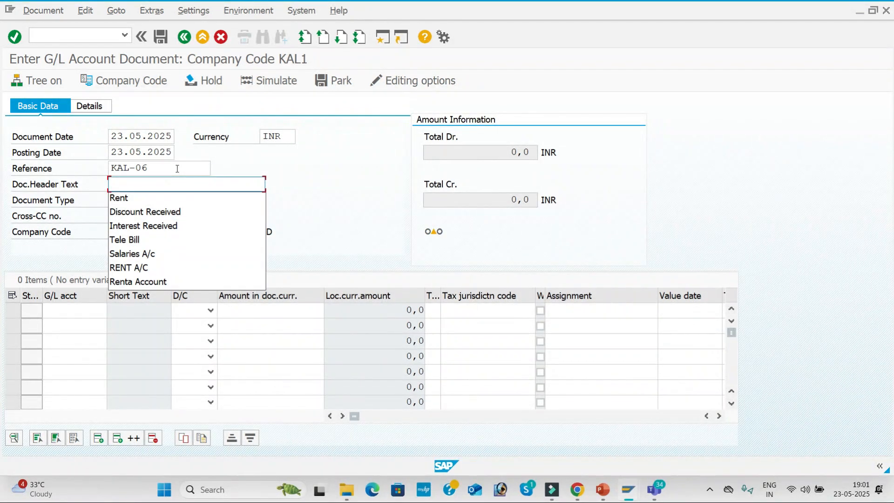
Switch to the G/L account maintenance session and copy account 400005 Purchase A/c to new G/L account 400006 in KAL1.
key(alt+Tab)
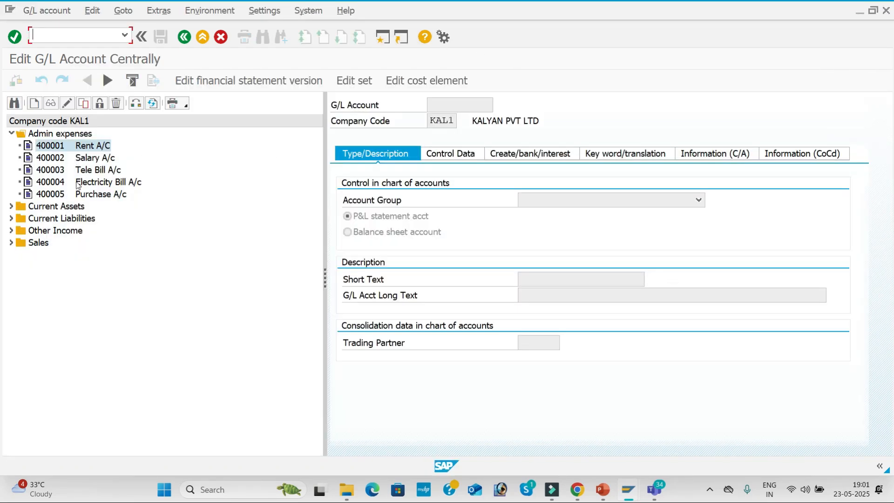
click(102, 182)
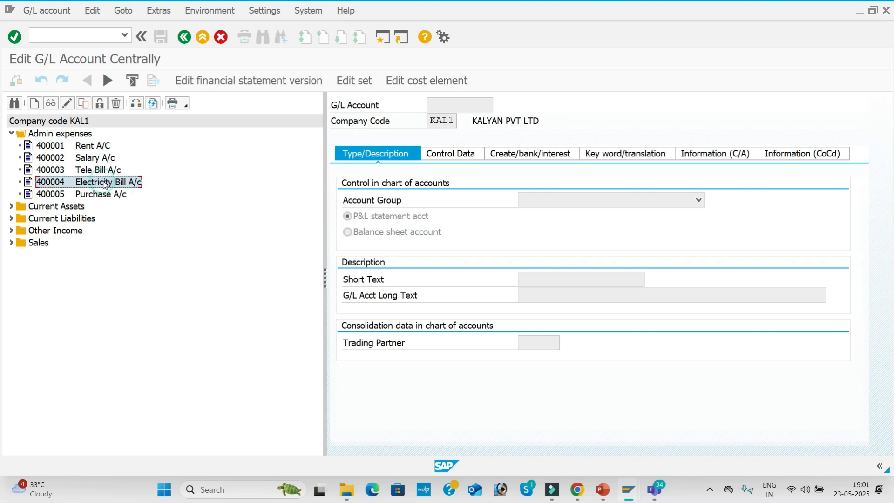
click(79, 194)
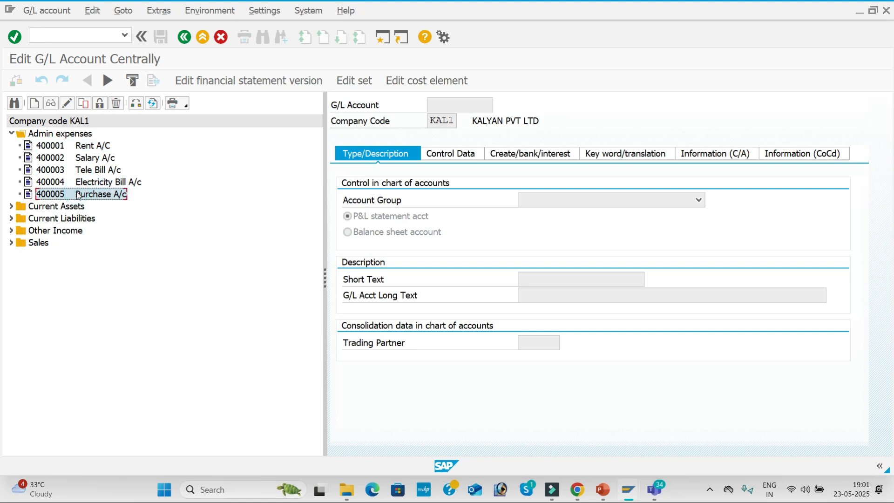
right_click(78, 195)
click(101, 231)
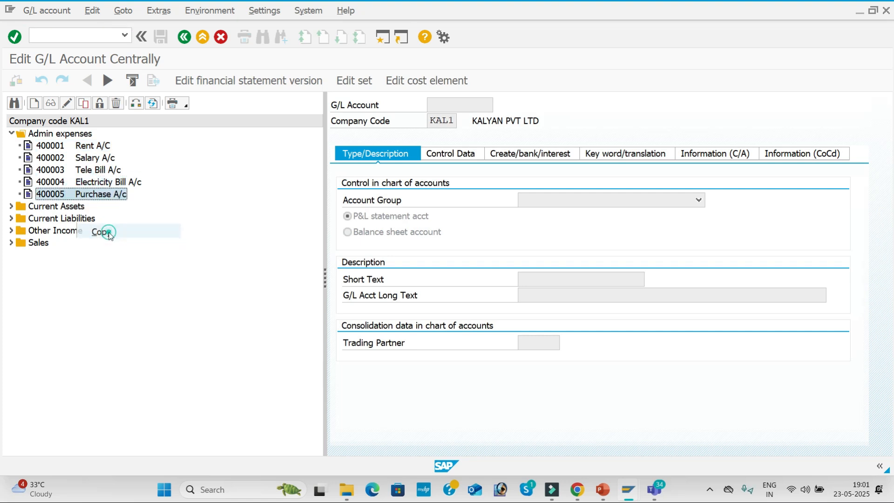
click(199, 225)
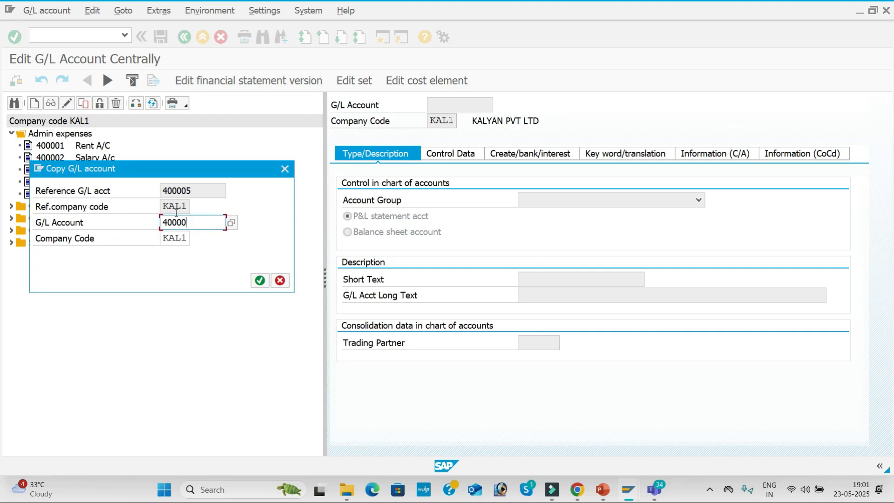
text(6)
key(Return)
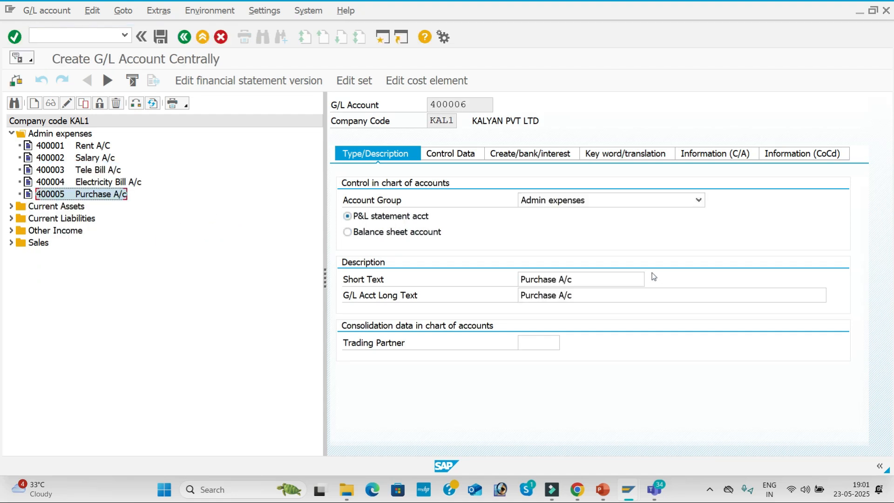
Set the new account's short text and long text to "Postage A/c" and save the account.
triple_click(633, 275)
text(POS)
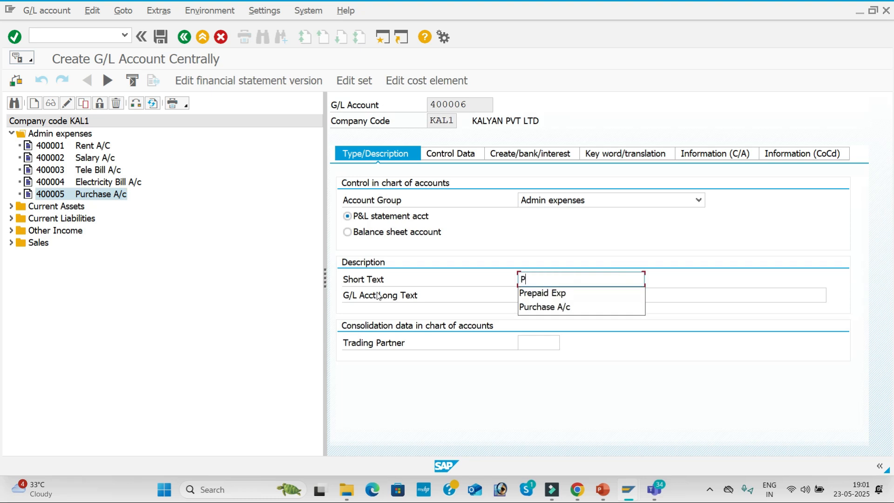
key(BackSpace)
key(BackSpace)
text(os)
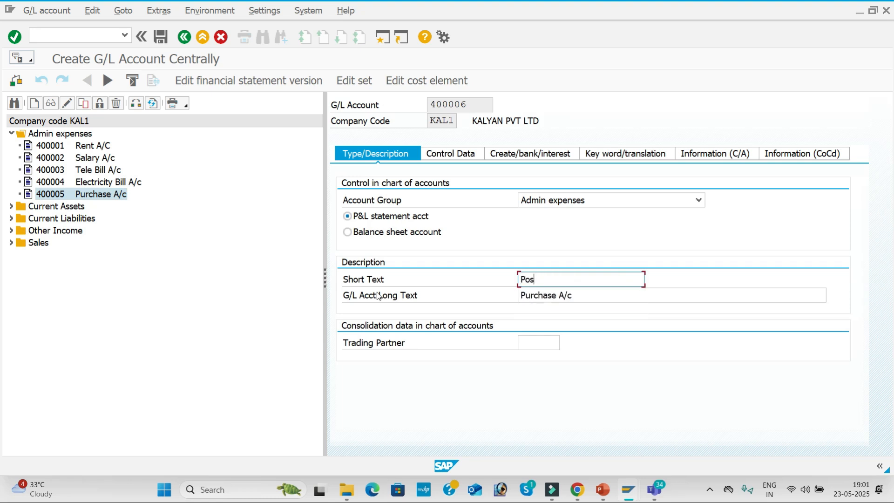
text(tage A/c)
drag(589, 285, 448, 279)
key(ctrl+c)
drag(617, 290, 432, 294)
key(ctrl+v)
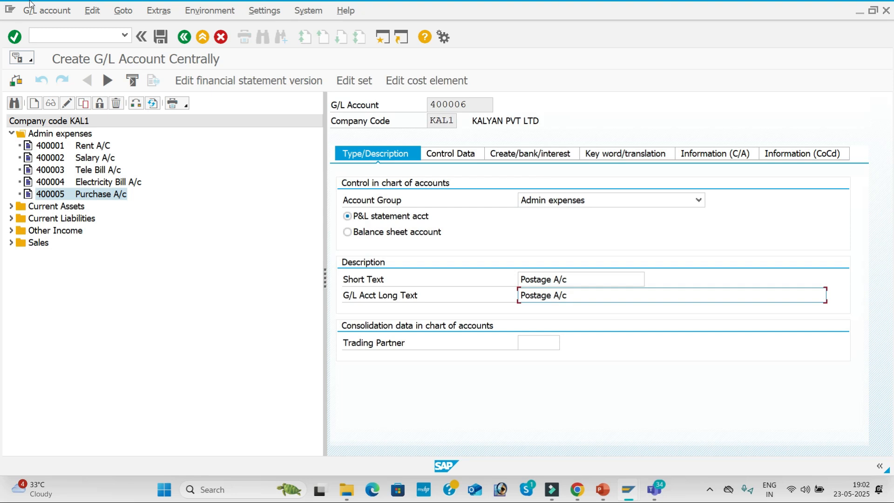
click(161, 36)
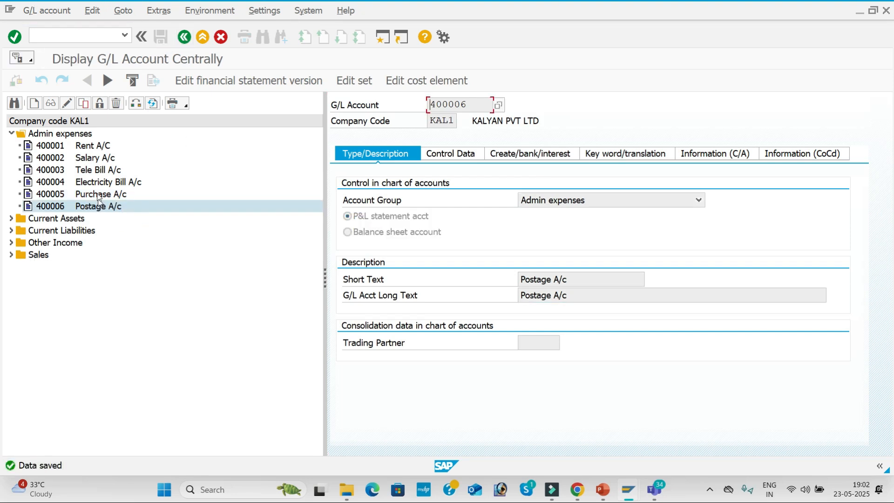
Return to the G/L document entry session and enter "Postage A/c" as the document header text.
key(alt+Tab)
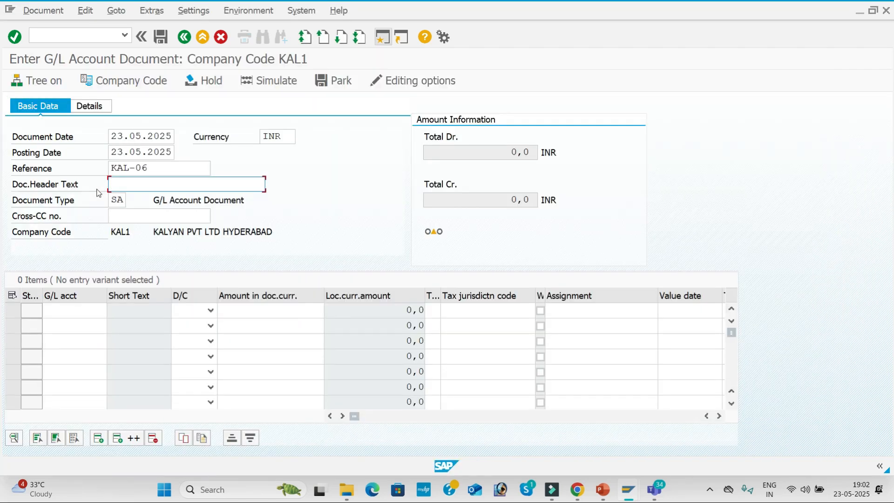
key(BackSpace)
text(Postage A/c)
drag(166, 189, 80, 175)
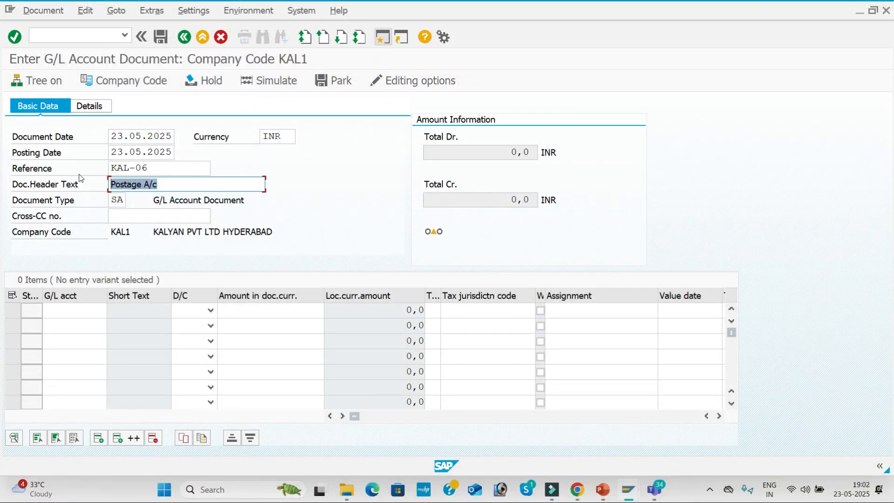
Look up G/L account 400006 Postage A/c for the first line item and mark it as Debit.
click(78, 311)
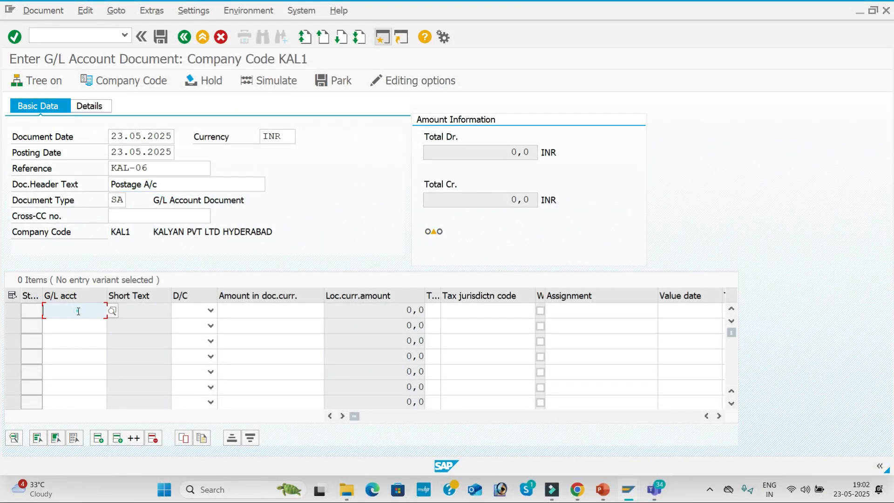
click(112, 311)
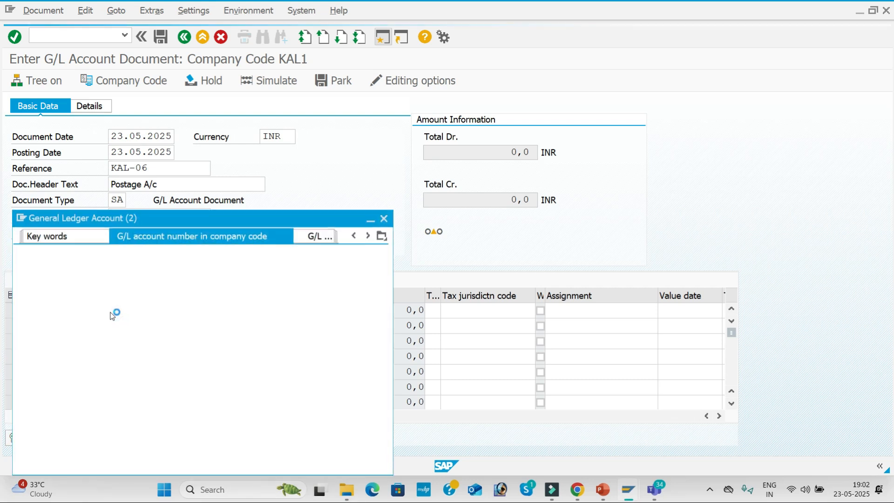
key(Return)
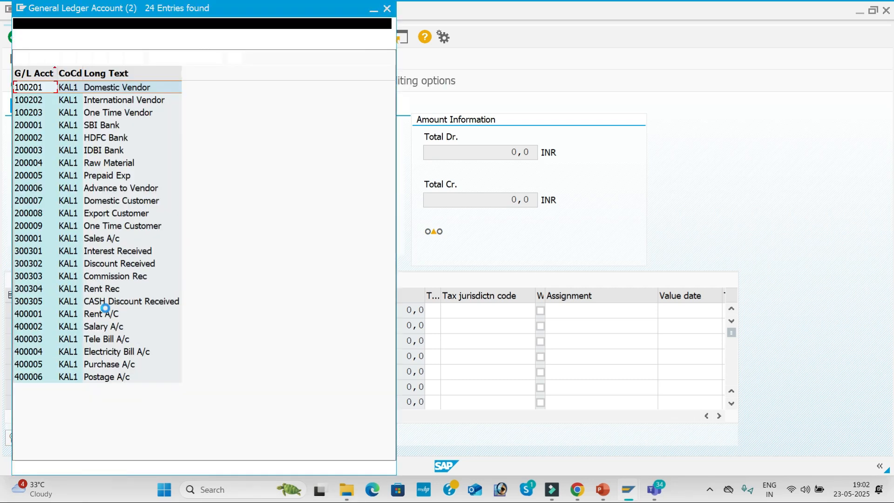
double_click(99, 379)
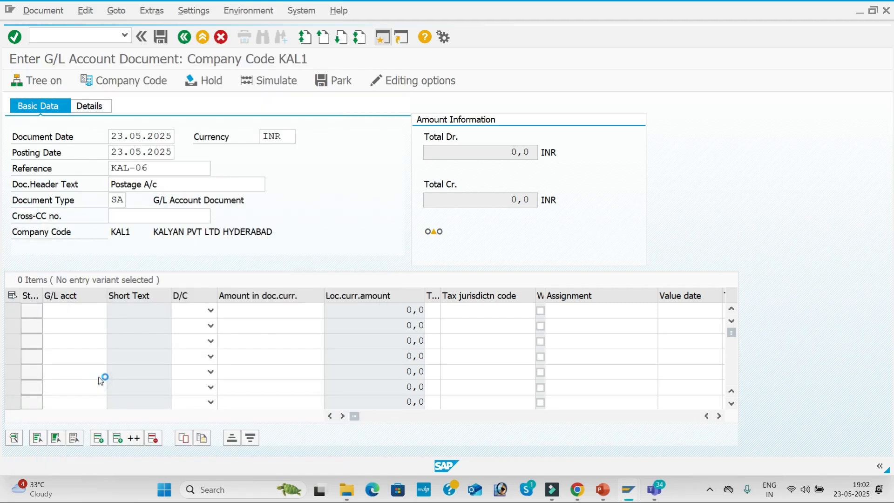
key(Tab)
key(Down)
key(Tab)
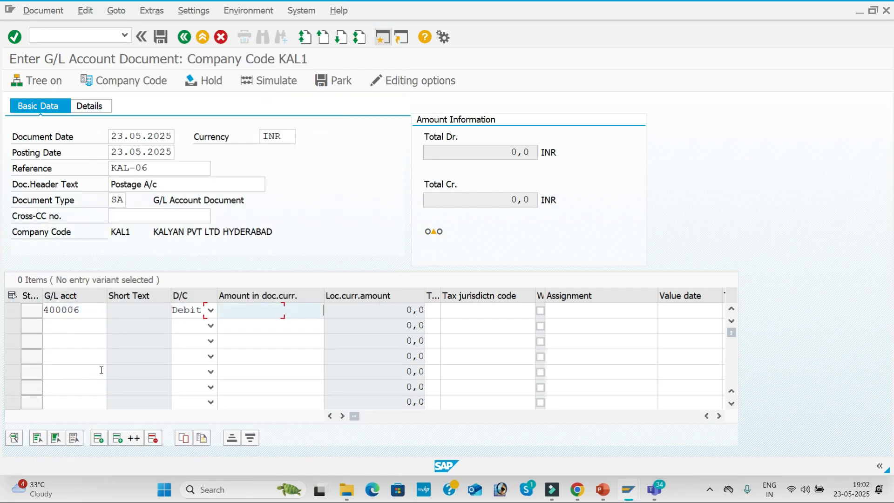
Set the first line item's amount to 5000 and its value date to 23.05.2025.
key(Down)
key(Down)
key(Down)
key(Down)
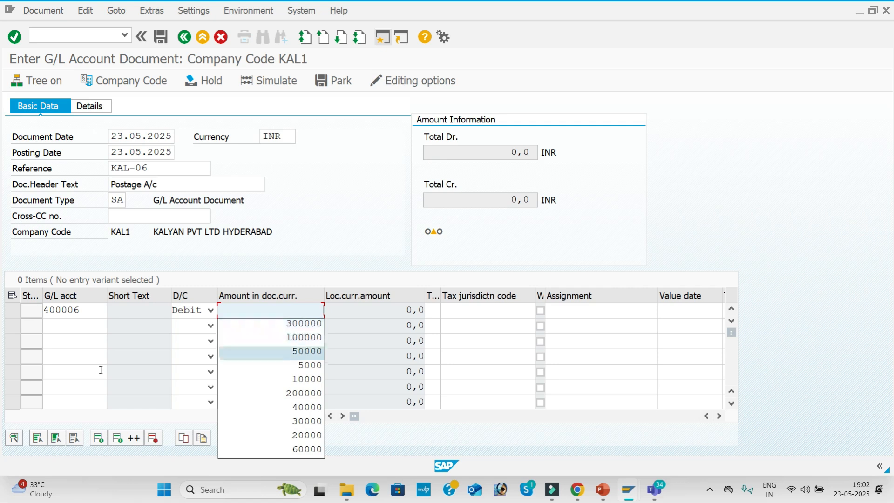
key(Tab)
key(Tab)
key(Tab)
key(Tab)
key(Tab)
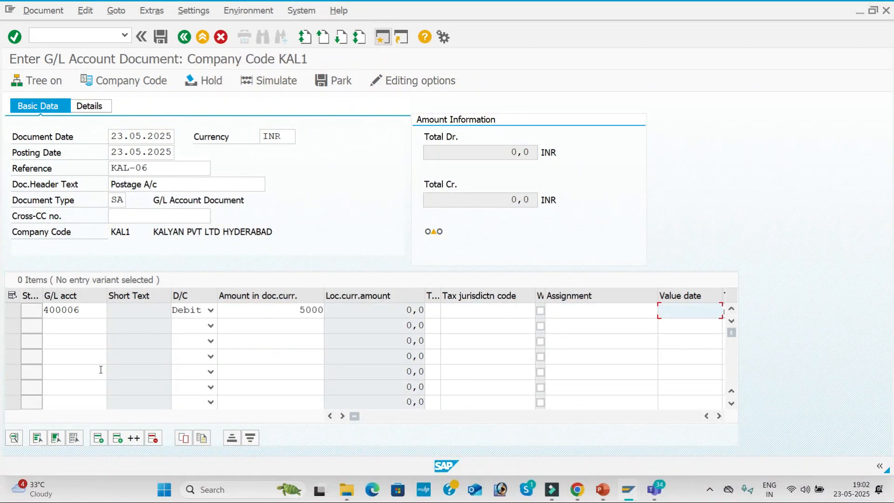
text(23.)
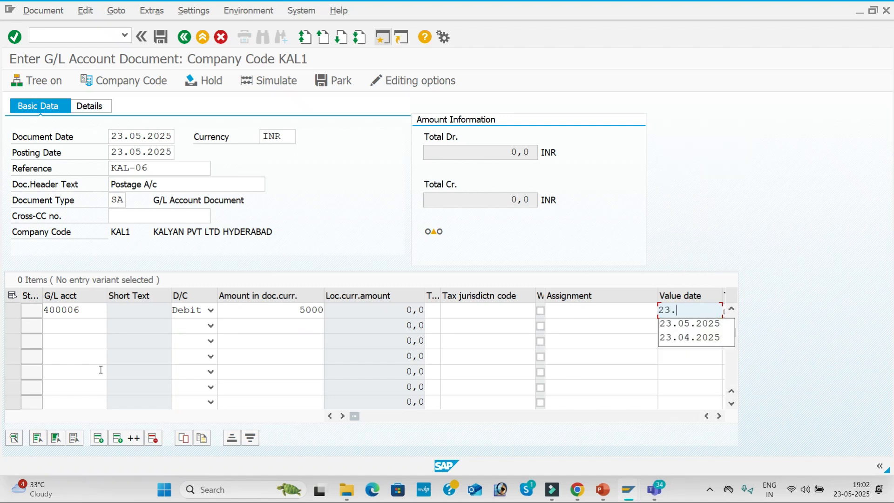
key(Down)
key(Tab)
Enter "Posgage" as the first line item's text and try to simulate the document.
key(Down)
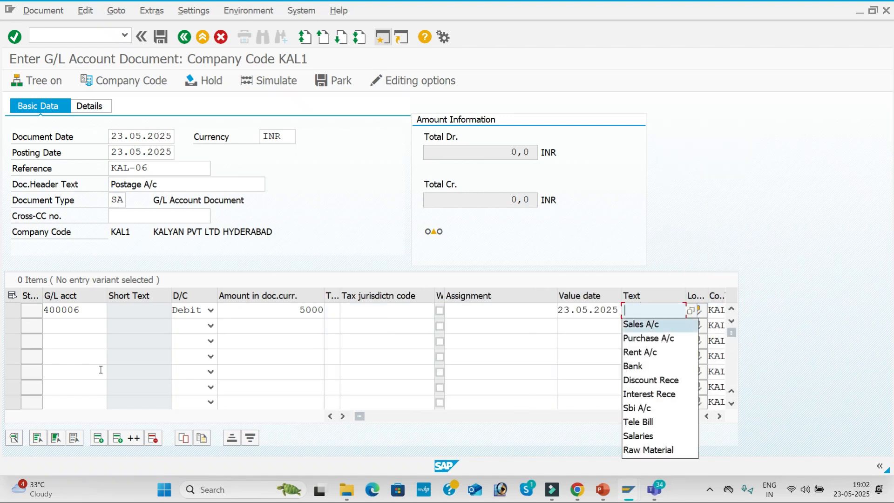
key(BackSpace)
text(po)
key(BackSpace)
key(BackSpace)
text(Pos)
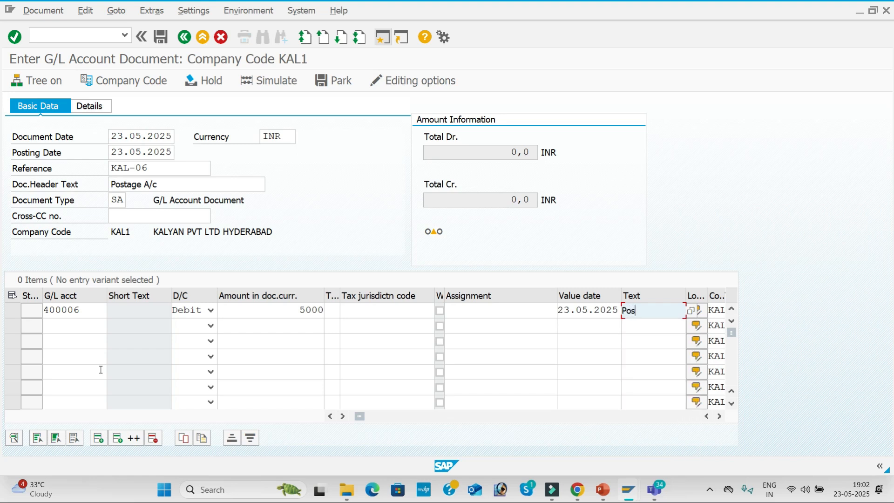
text(gage)
key(Return)
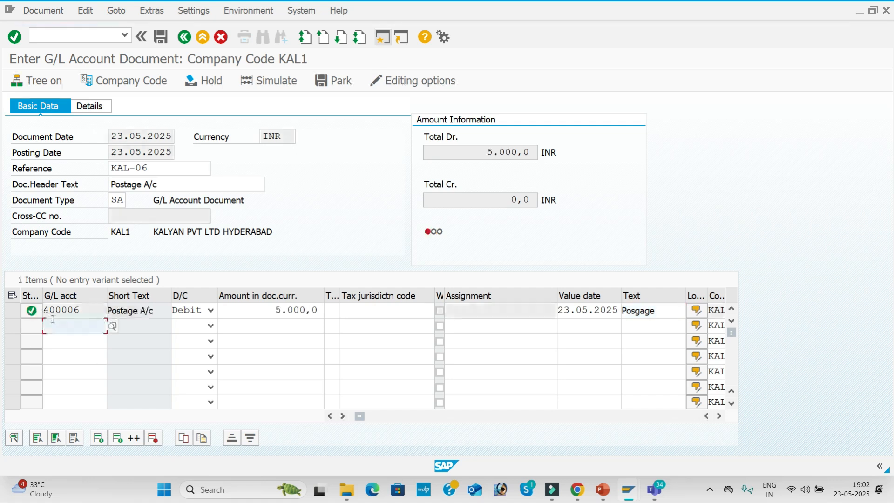
click(284, 86)
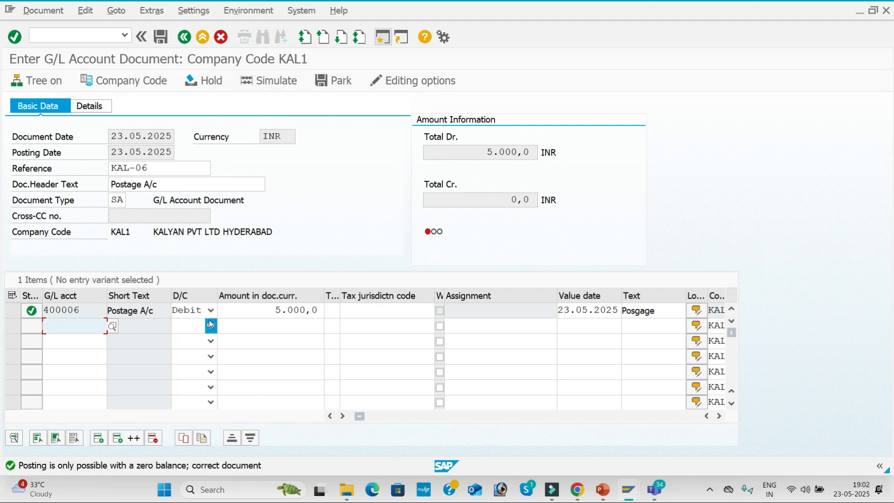
Look up G/L account 200001 SBI Bank for the second line item and mark it as Credit.
click(111, 326)
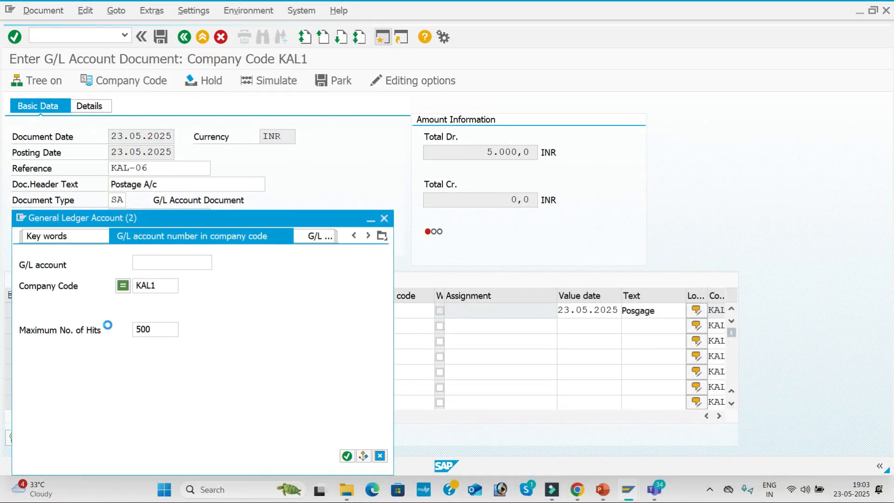
key(Return)
key(Down)
key(Down)
key(Down)
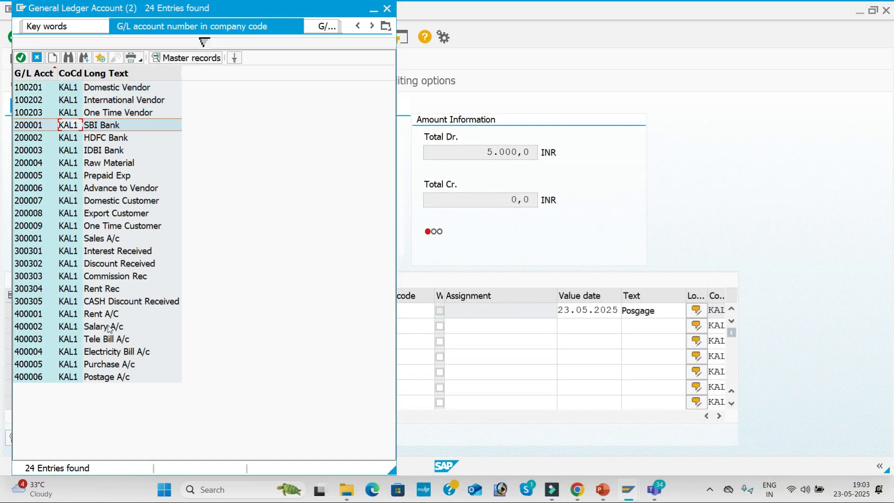
key(Return)
key(Tab)
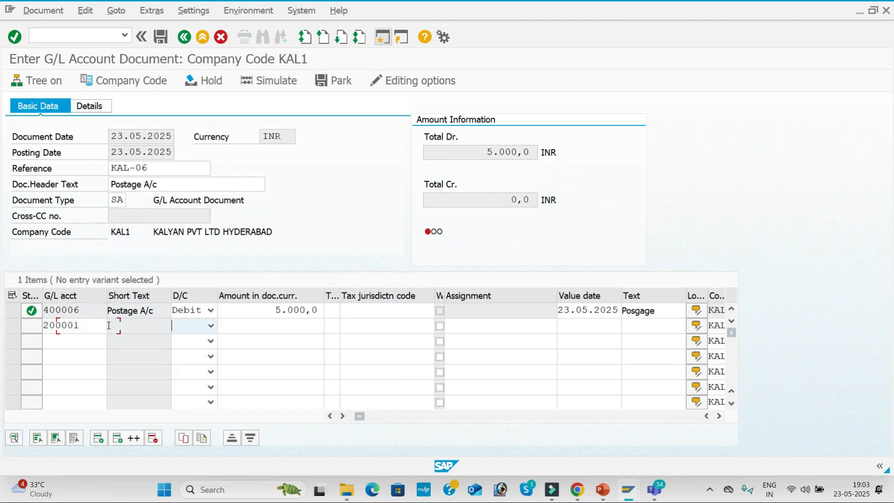
key(c)
Set the second line item's amount to 5000 and its value date to 23.05.2025.
key(Tab)
text(5000)
key(Tab)
key(Tab)
key(Tab)
key(Tab)
key(Tab)
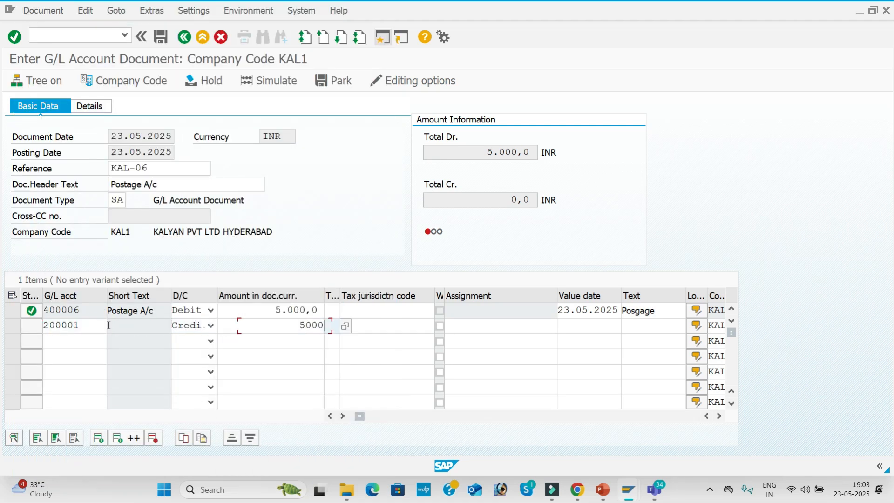
key(Down)
key(Tab)
Choose "Bank" as the second line item's text and confirm the line.
key(Down)
key(Down)
key(Down)
key(Down)
key(Down)
key(Tab)
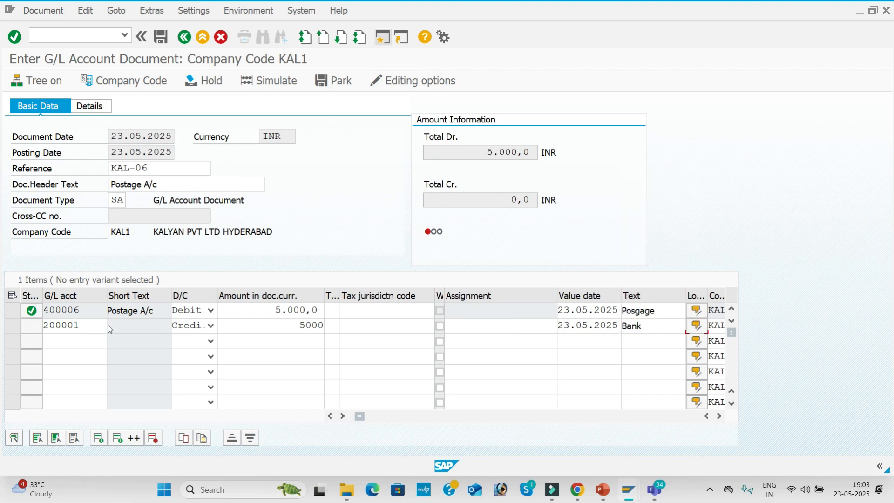
key(Return)
Simulate the balanced postage document and post it.
click(521, 169)
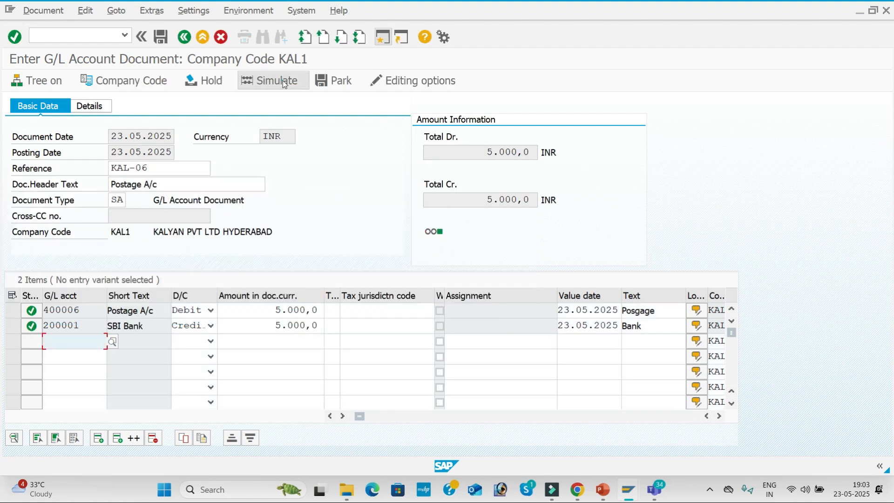
click(285, 82)
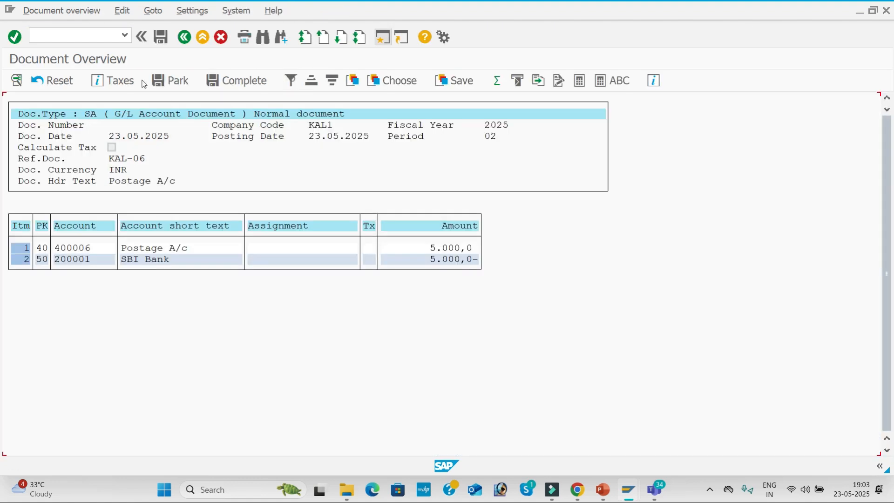
click(163, 38)
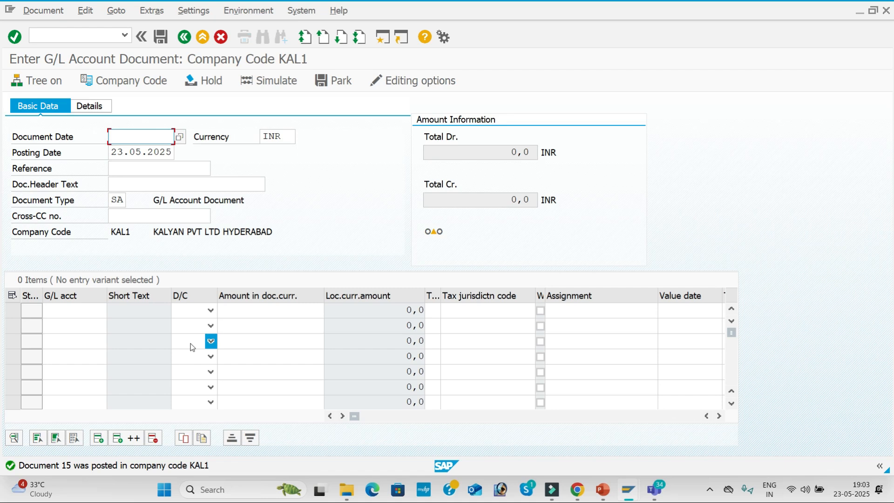
Open a new session and start the Vendor Line Item Display transaction.
key(alt+Tab)
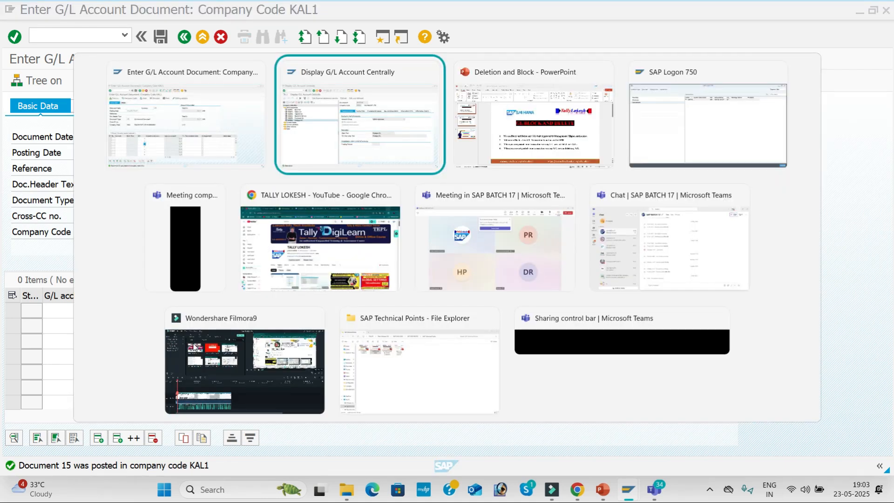
key(alt+Tab)
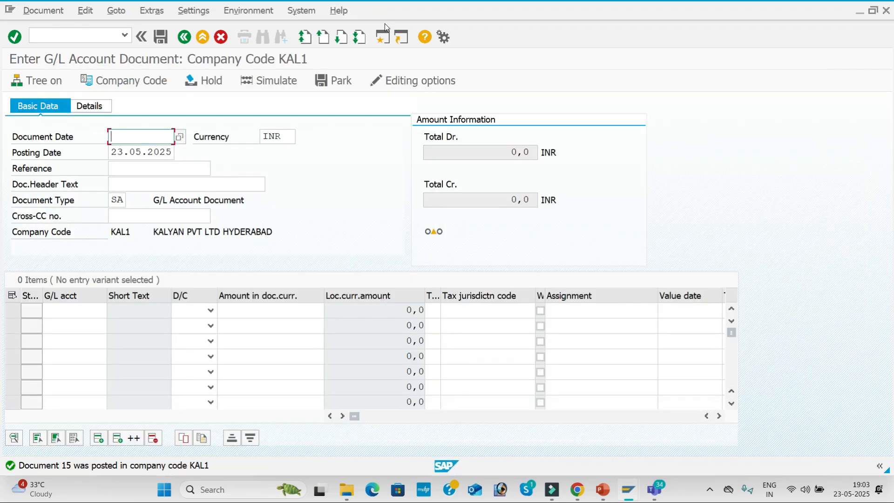
click(384, 31)
click(382, 37)
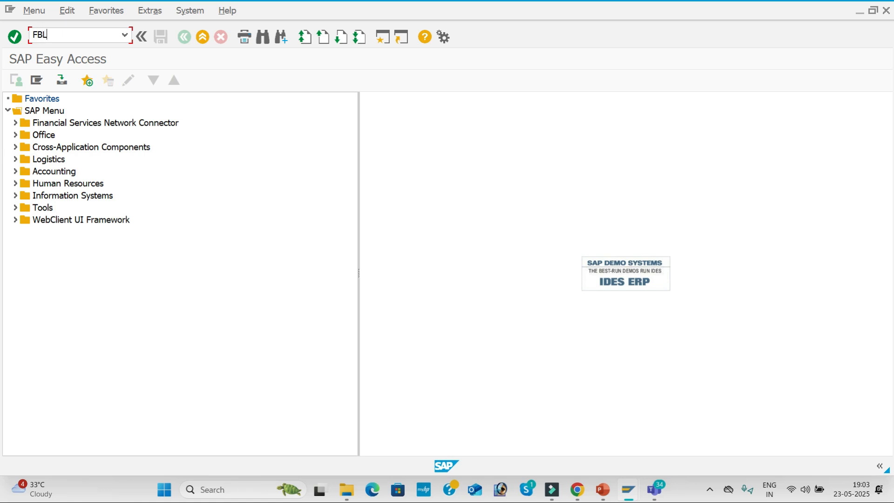
key(Return)
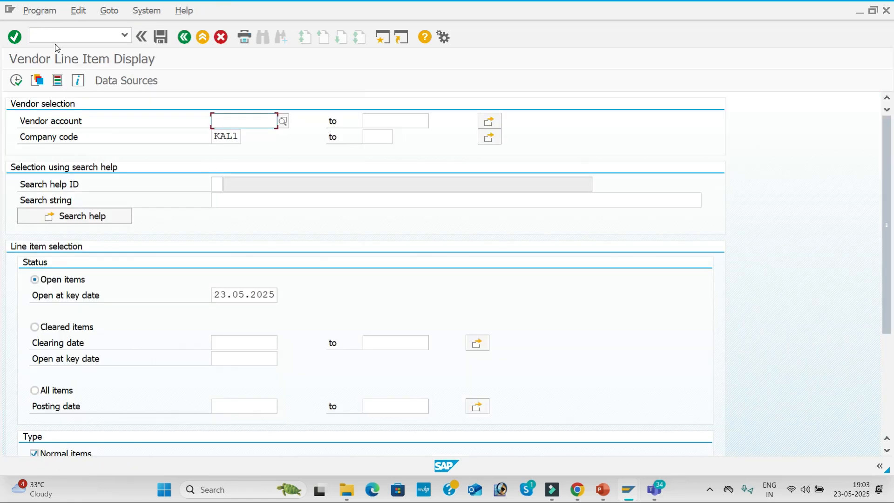
Switch to the Customer Line Item Display with /NFBL5N.
click(36, 38)
text(/NFB)
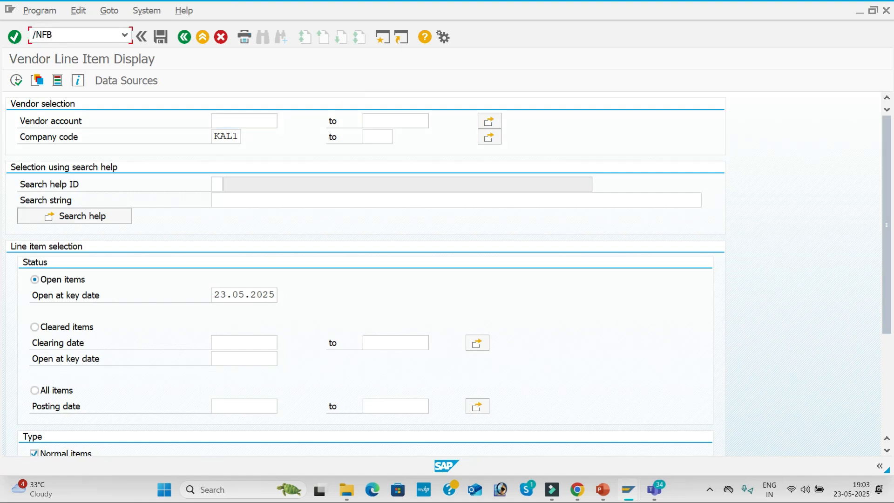
text(L5N)
key(Return)
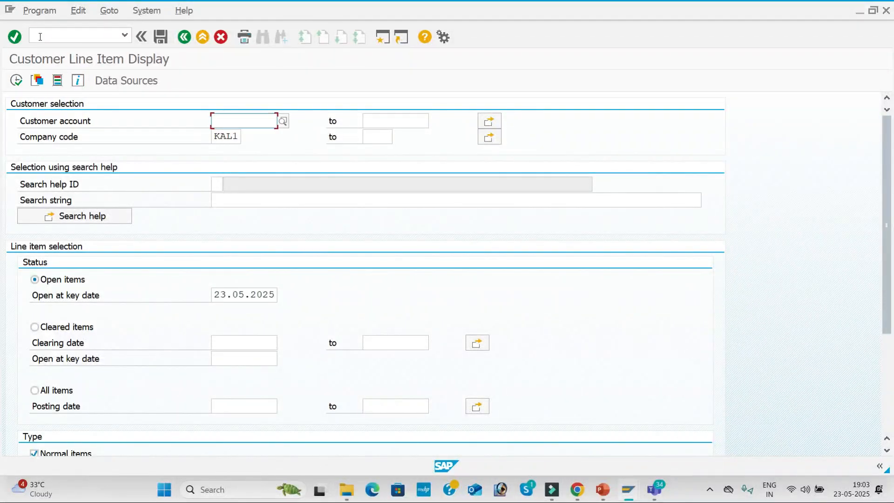
Switch to the G/L Account Line Item Display with /NFBL3N.
click(50, 33)
text(FBL3)
key(Return)
text(/NFBL3N)
key(Return)
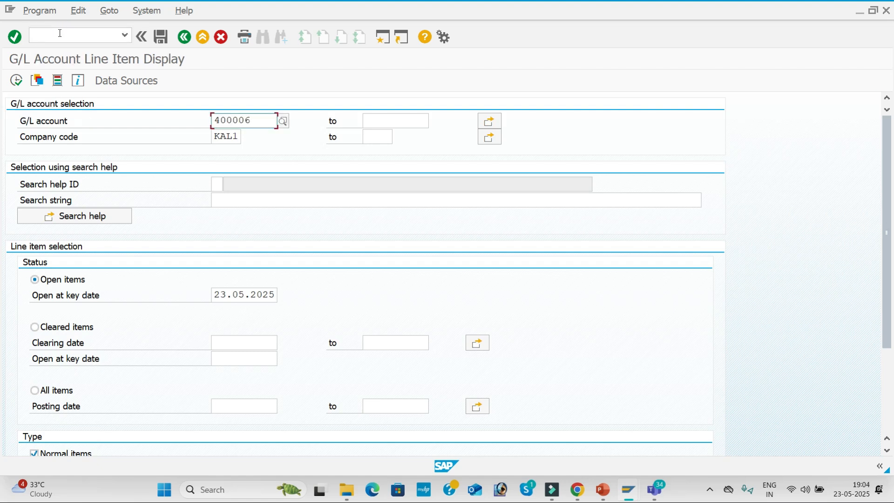
Look up G/L account 400006 Postage A/c and display its open line items in company code KAL1, returning to the selection screen.
click(285, 121)
click(366, 176)
key(Return)
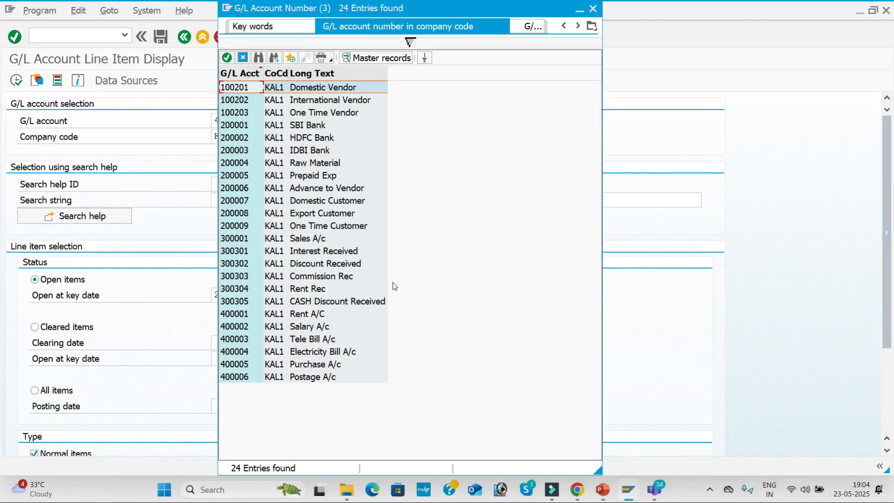
double_click(323, 377)
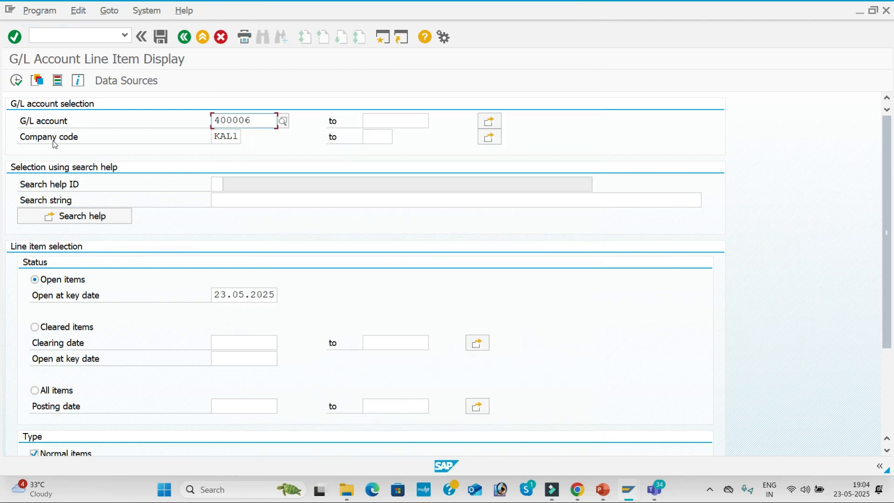
click(21, 83)
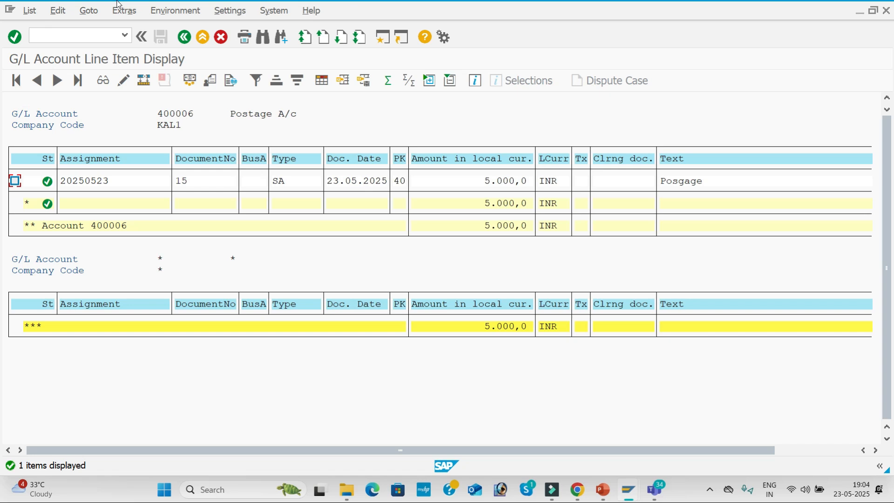
click(185, 37)
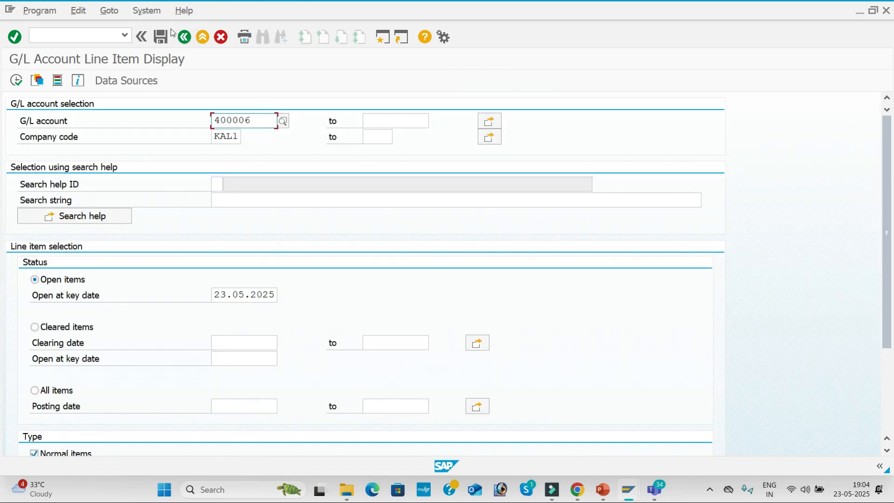
Go to the G/L account maintenance session, block account 400006 Postage A/c for posting in the chart of accounts, and save.
key(alt+Tab)
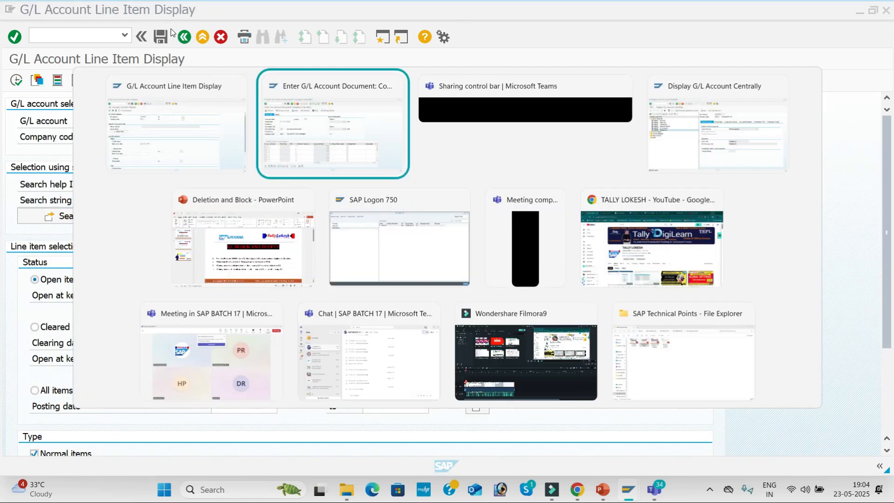
key(alt+Tab)
key(alt+Tab)
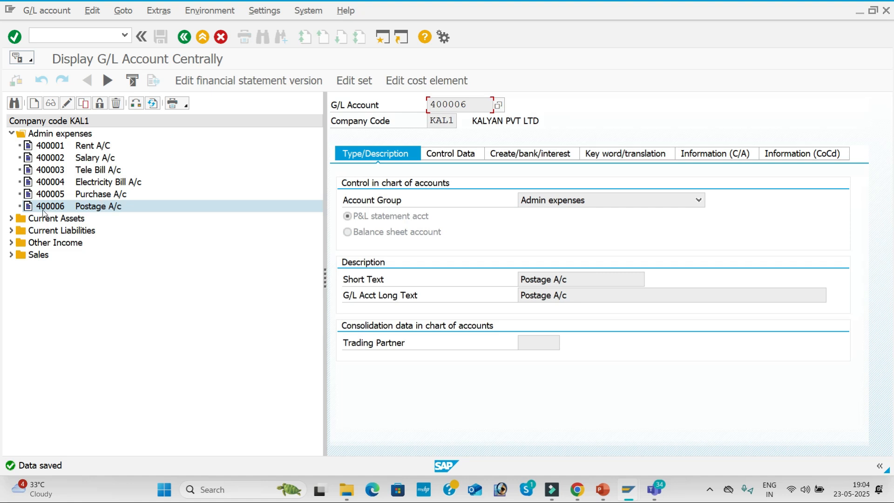
click(99, 106)
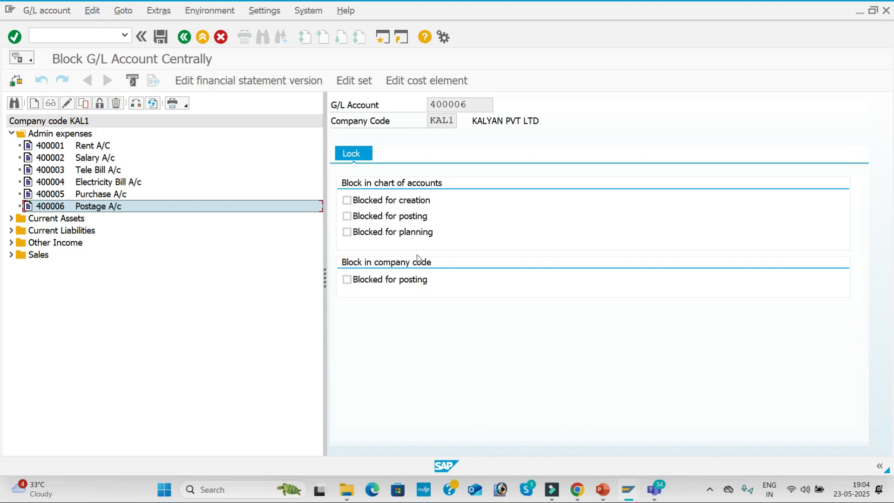
click(348, 217)
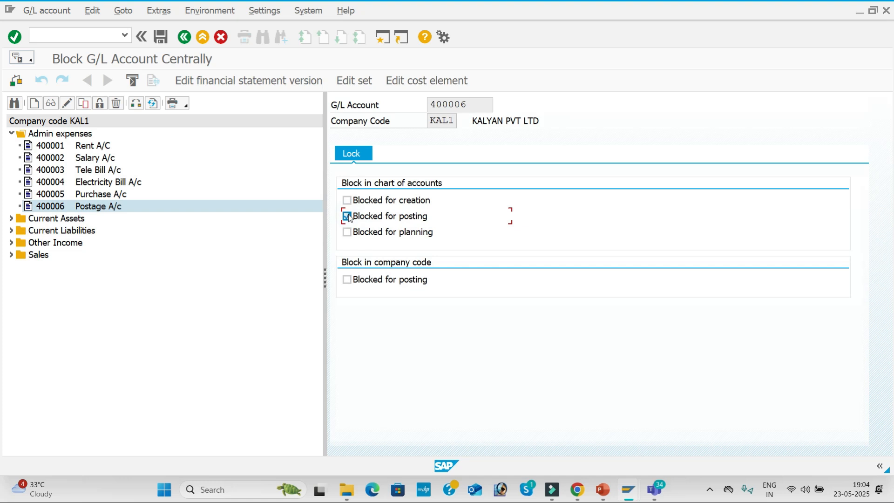
click(165, 39)
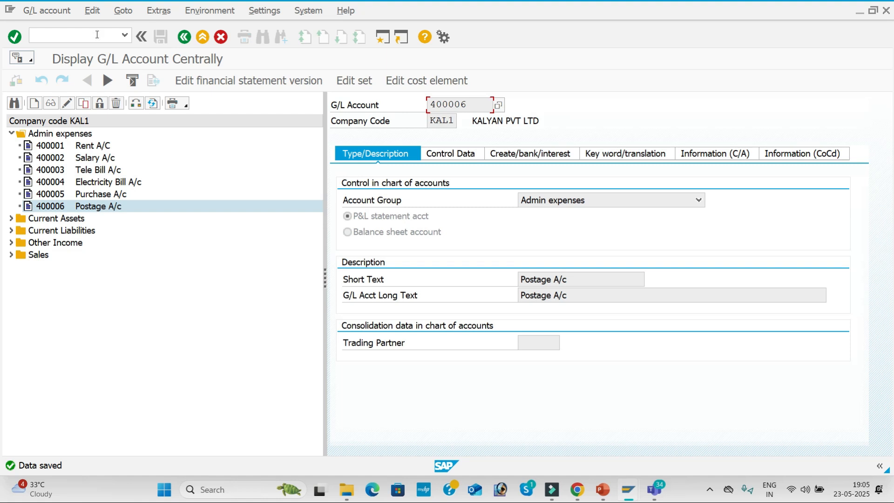
Return to the G/L document entry session and set the document date to 23.05.2025.
key(alt+Tab)
key(alt+Tab)
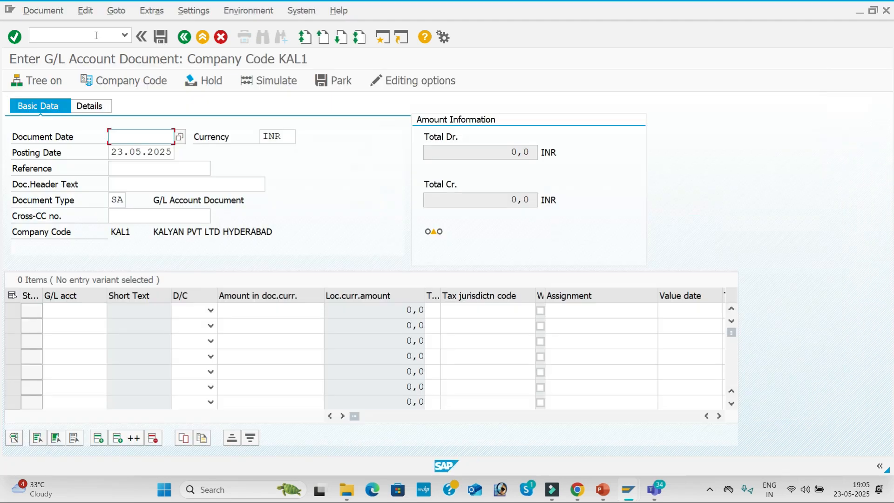
key(Down)
key(Return)
key(Tab)
key(Tab)
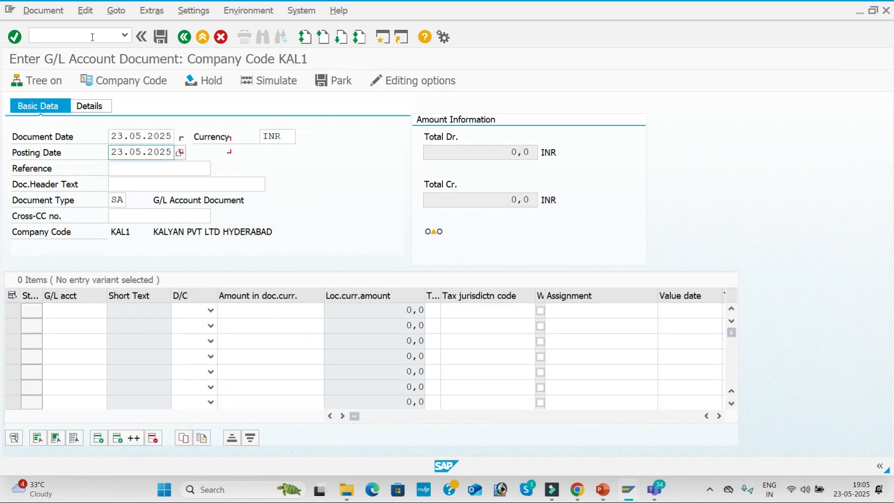
Set the document's reference to KAL-07 and its header text to "Postage A/c".
key(Tab)
key(Down)
key(Return)
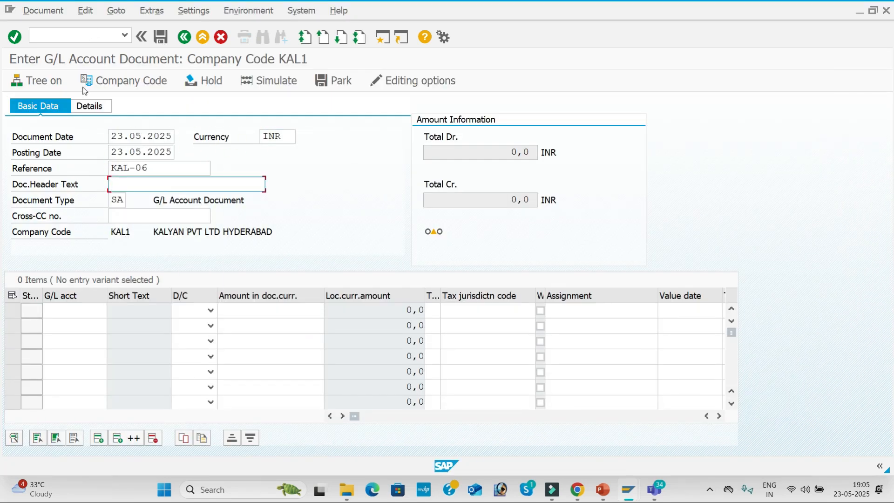
click(152, 169)
key(BackSpace)
text(7)
key(Tab)
key(Down)
key(Down)
key(Return)
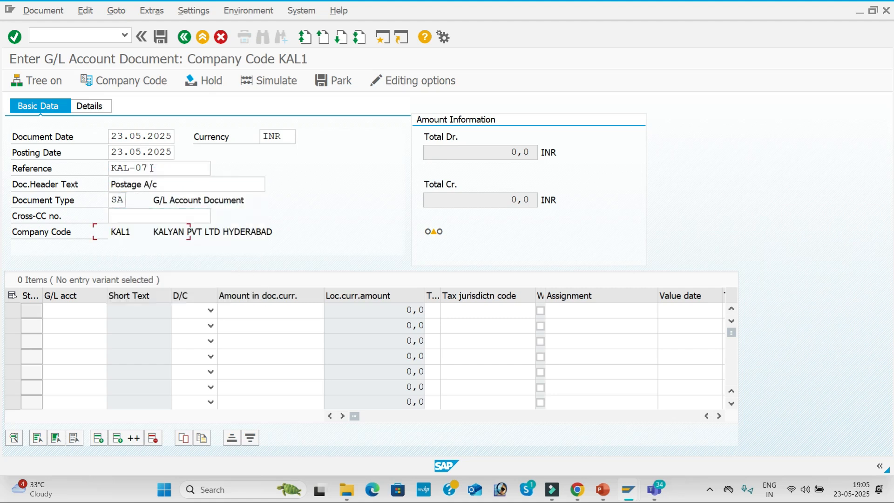
Enter G/L account 400006 in the first line item and mark it as Debit.
key(Return)
key(Down)
key(Down)
key(Return)
key(Tab)
key(Down)
Set the first line item's amount to 10000 and its value date to 23.05.2025.
key(Tab)
key(Down)
key(Down)
key(Down)
key(Down)
key(Down)
key(Down)
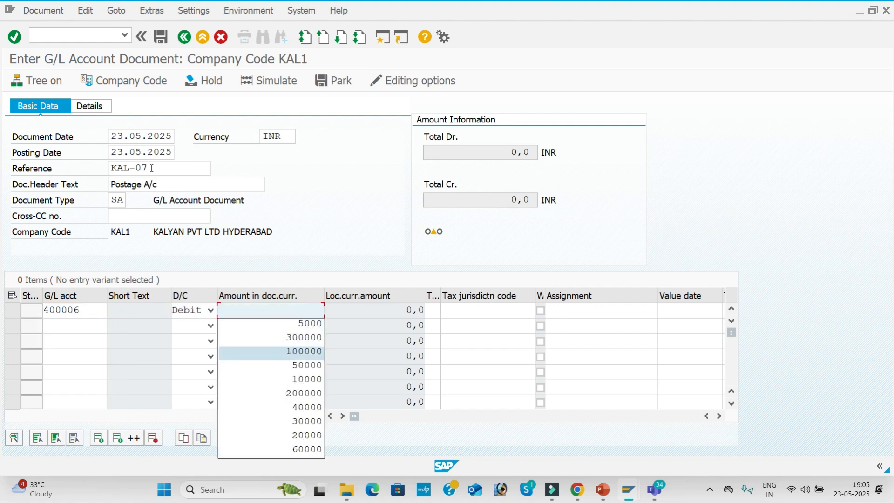
key(Return)
key(Tab)
key(Tab)
key(Tab)
key(Down)
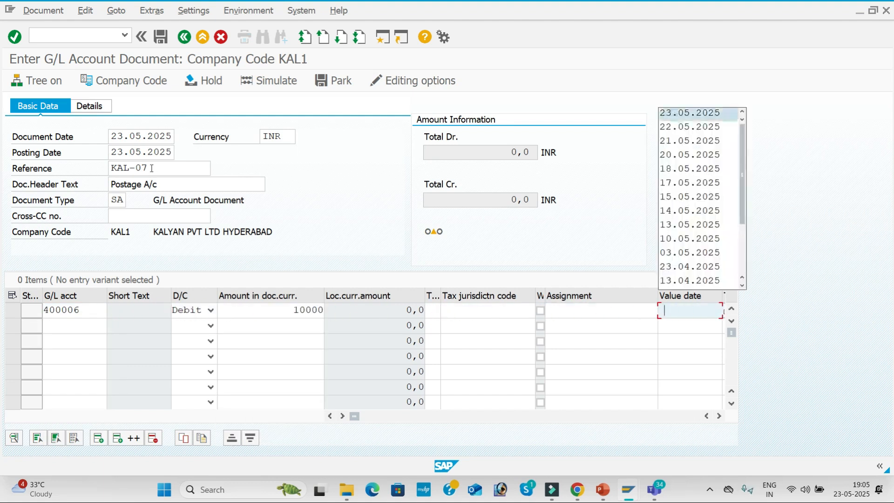
key(Return)
Choose "Posgage" as the text of the 10000 debit line item.
key(Tab)
key(Down)
key(Down)
key(Return)
key(Tab)
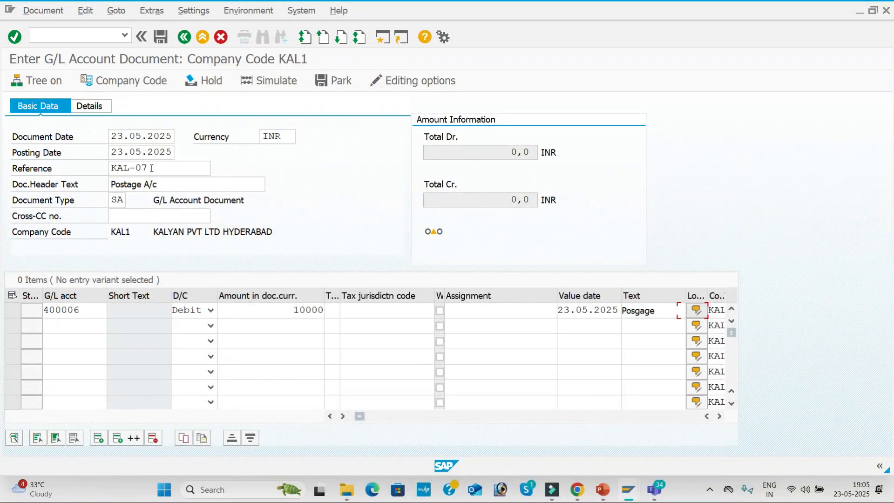
Correct the text of the 10000 debit line item to "Postage".
click(665, 312)
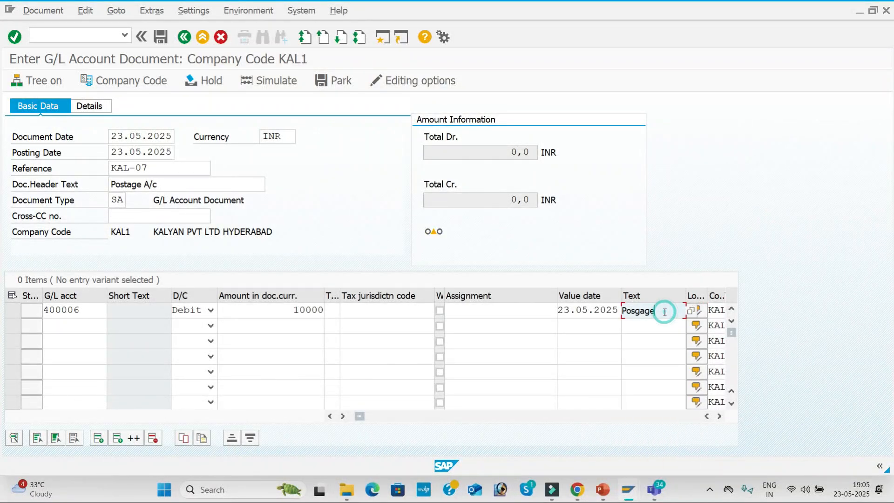
key(BackSpace)
key(BackSpace)
text(TAGE)
key(BackSpace)
key(BackSpace)
key(BackSpace)
key(BackSpace)
text(tag)
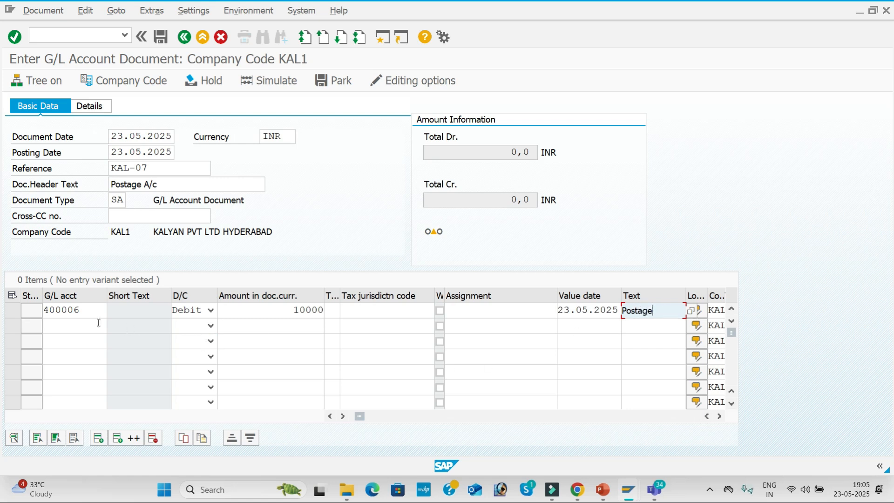
Enter G/L account 200001 in the second line item as Credit with an amount of 10000.
click(98, 323)
key(Down)
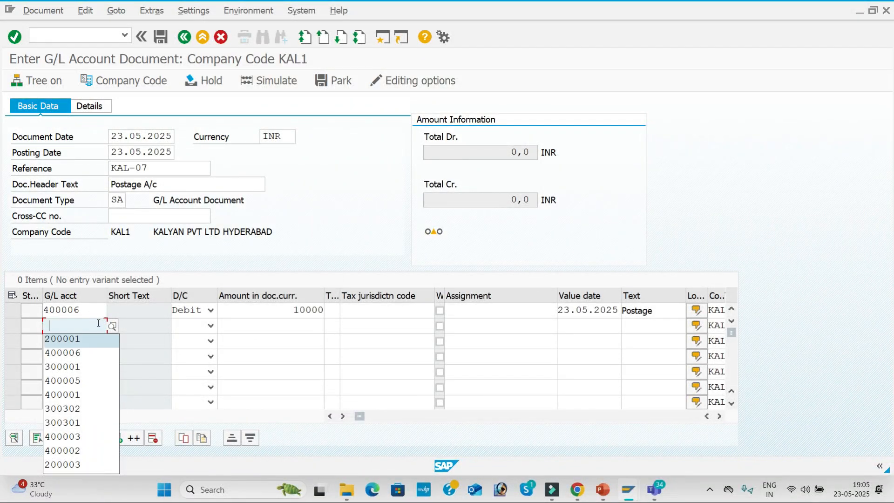
key(Tab)
key(c)
key(Tab)
key(space)
key(Down)
key(Down)
key(Down)
key(Down)
key(Down)
key(Tab)
key(Tab)
key(Tab)
key(Tab)
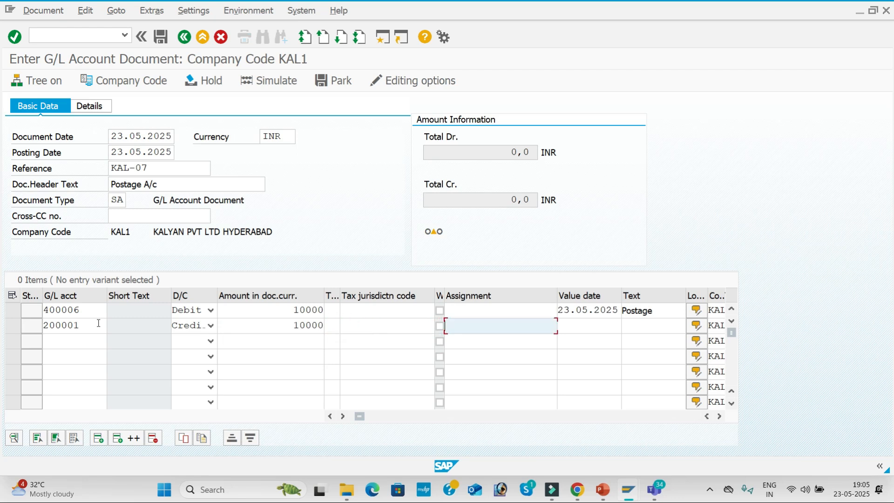
Set the credit line's value date to 23.05.2025 and its text to "Sbi A/c", and submit the entries for checking.
key(Tab)
key(space)
key(Down)
key(Tab)
key(space)
key(Down)
key(Down)
key(Down)
key(Down)
key(Down)
key(Down)
key(Down)
key(Down)
key(Tab)
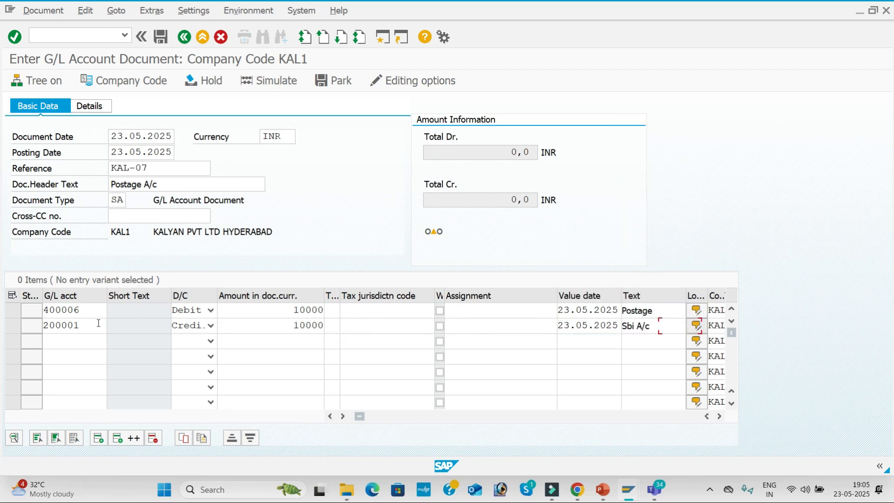
key(Return)
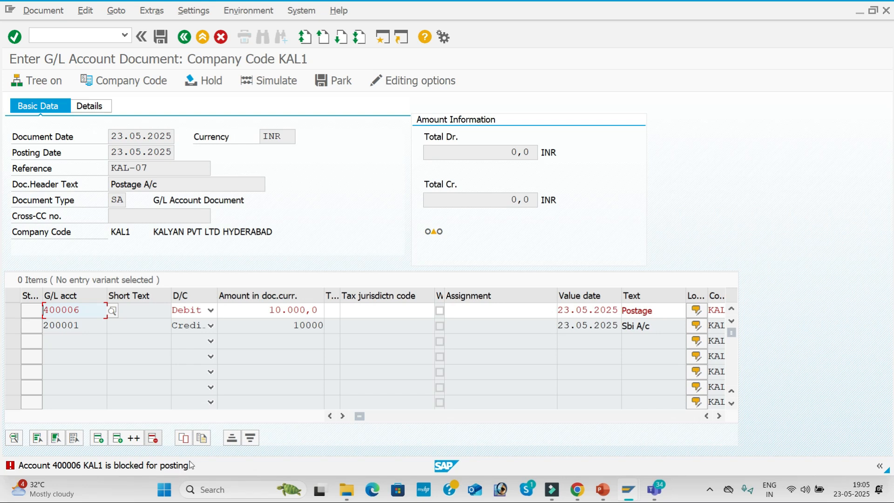
View the detailed explanation of the posting error message and close it.
double_click(167, 466)
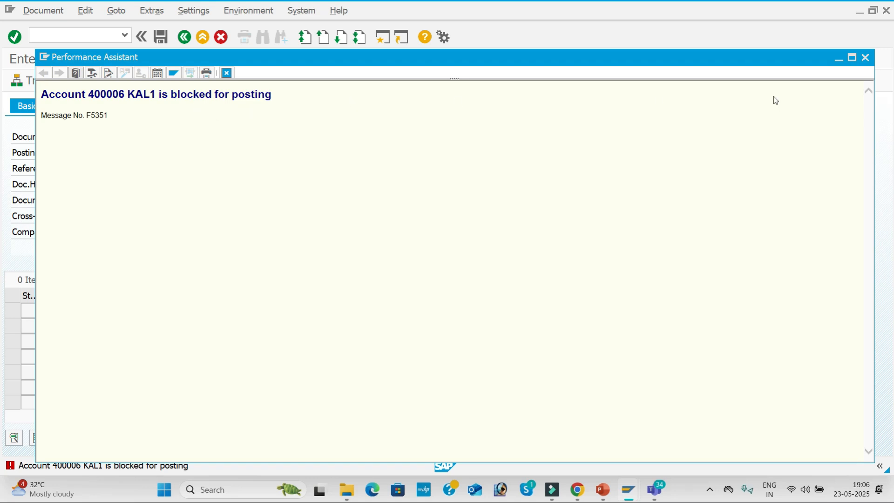
click(865, 60)
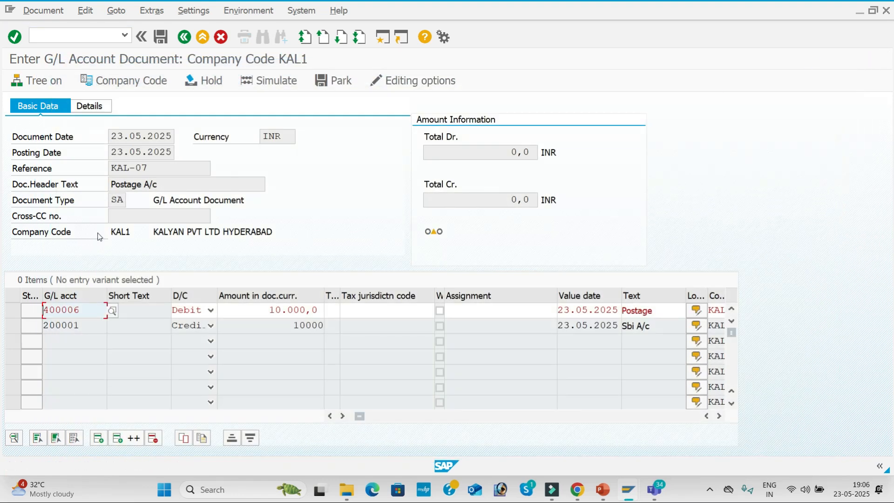
click(43, 10)
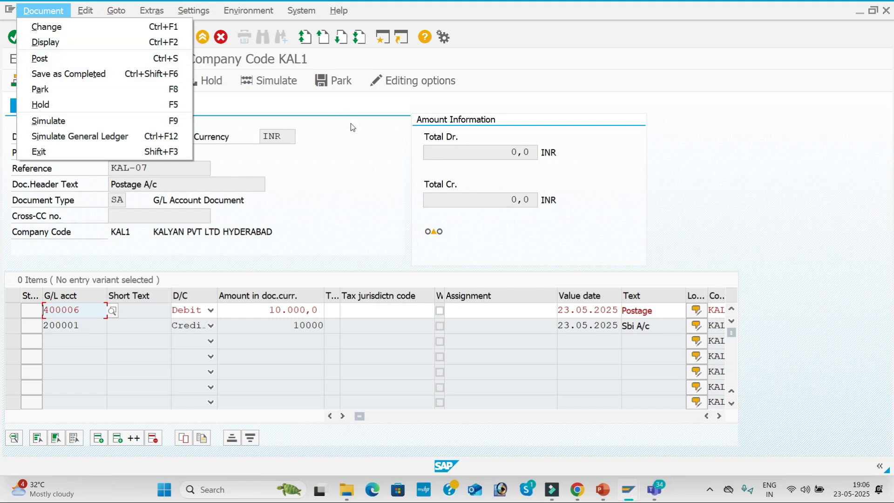
click(366, 138)
Leave the document for transaction FS00 and select 400006 Postage A/c under Admin expenses.
click(84, 31)
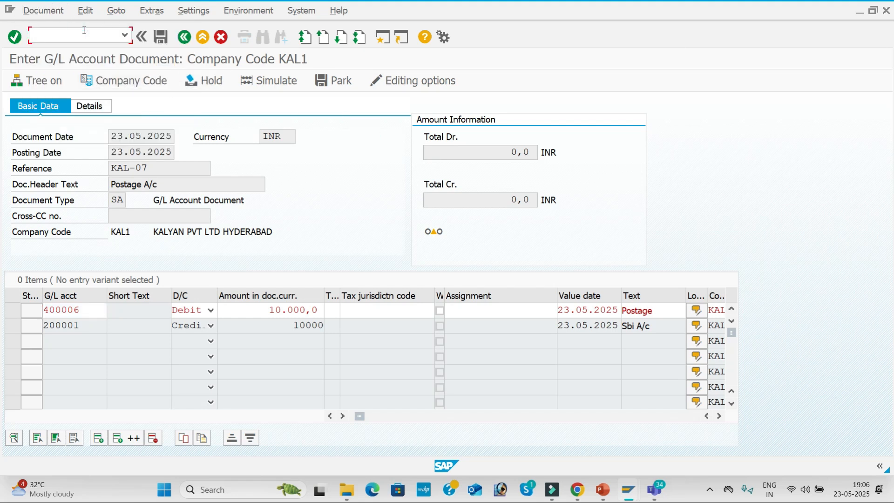
text(/nfs00)
key(Return)
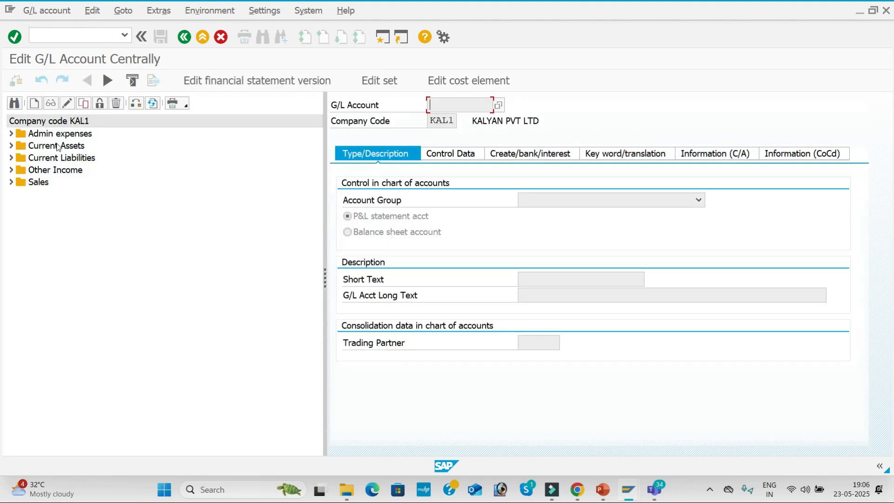
click(11, 134)
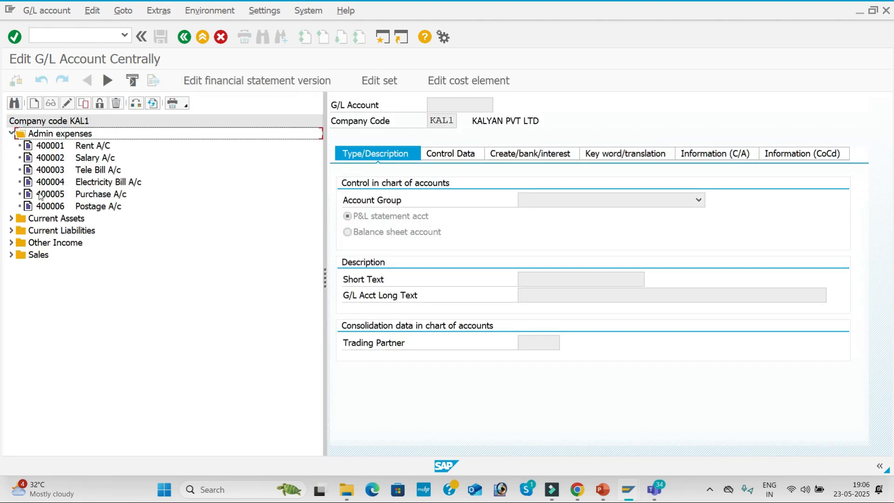
click(56, 206)
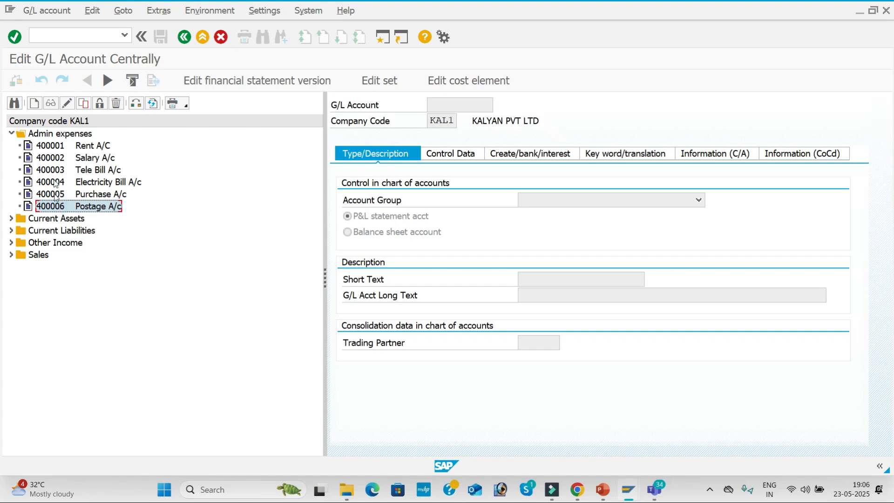
Remove the "Blocked for posting" setting in the chart of accounts from Postage A/c 400006 and save.
click(99, 107)
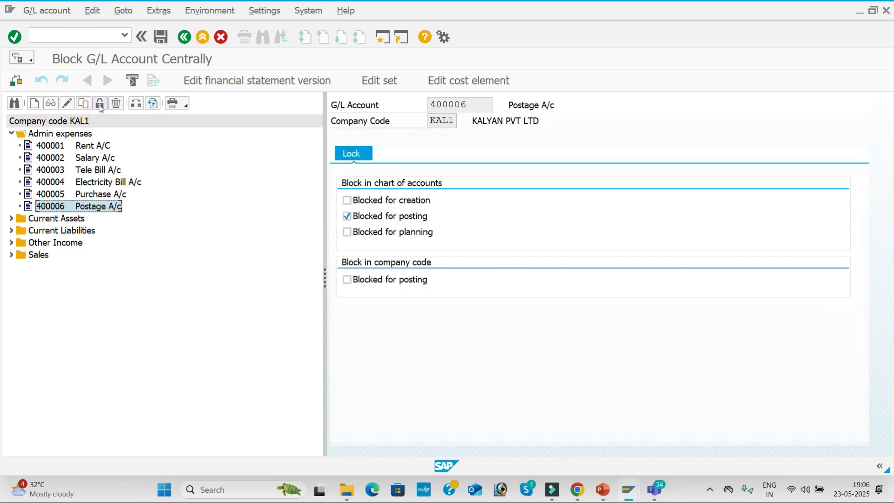
click(347, 216)
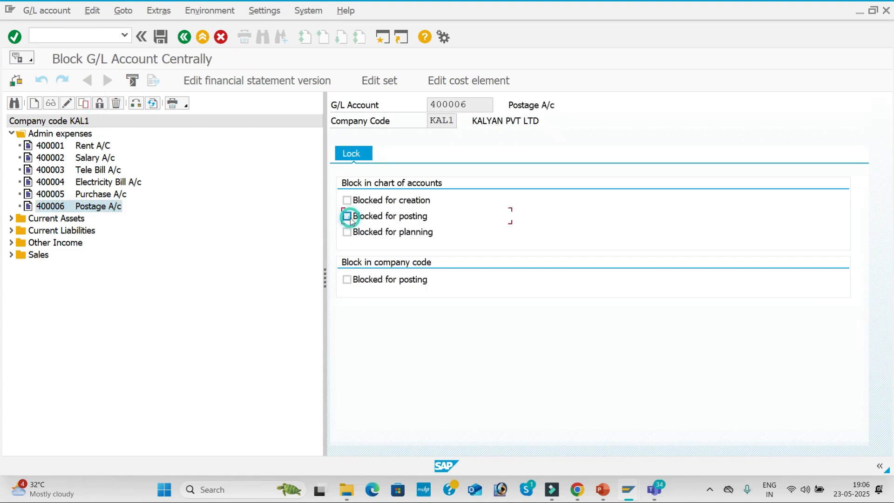
click(161, 37)
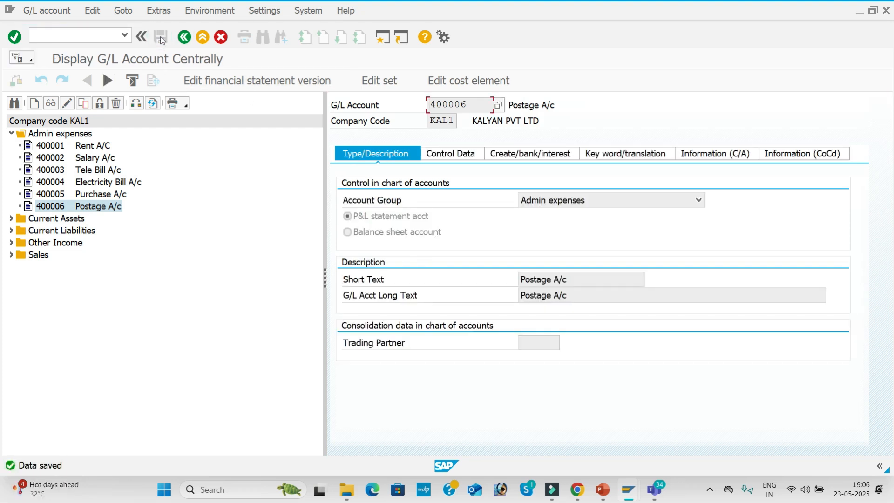
Switch to the session with the G/L line item display and start transaction FB50 there.
key(alt+Tab)
key(alt+Tab)
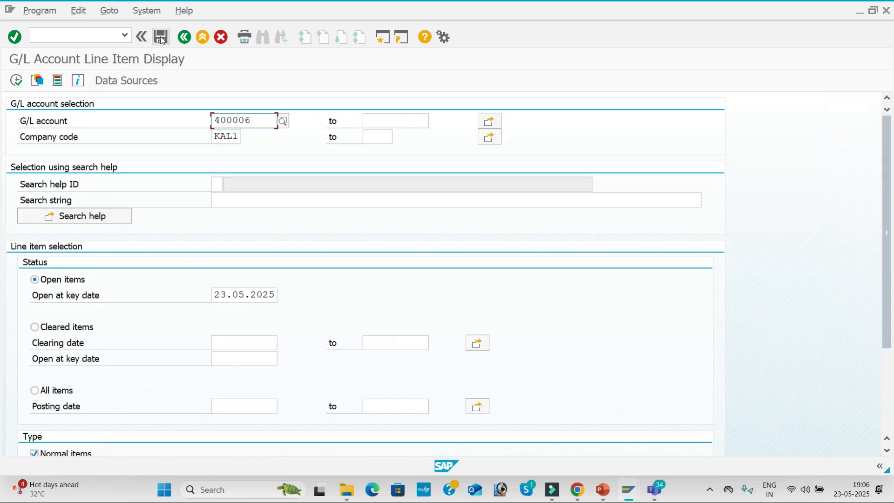
click(52, 30)
text(/n)
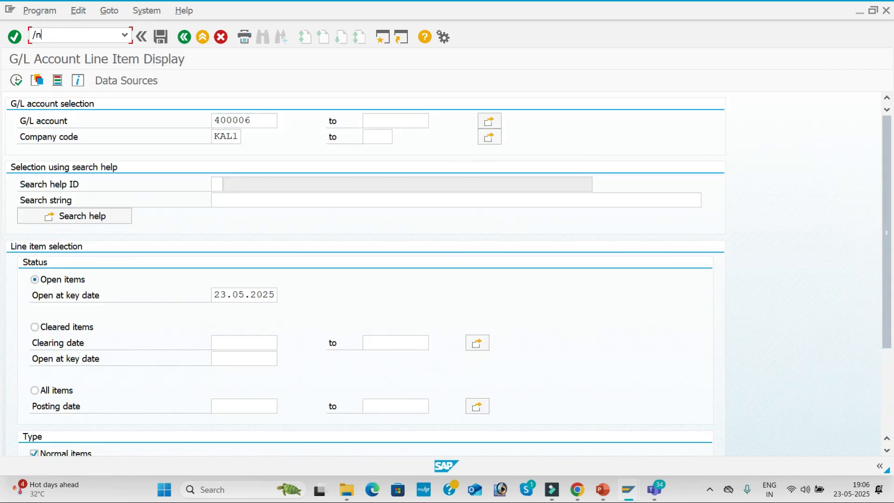
text(fNFB50)
key(Return)
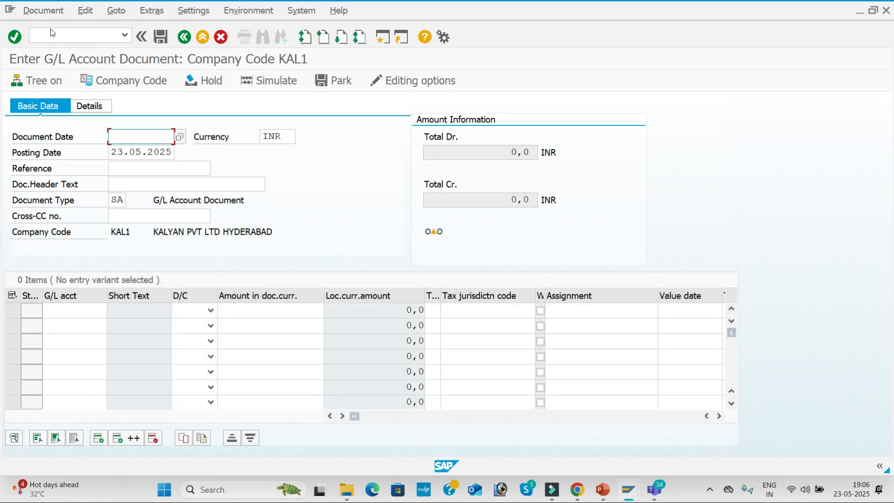
Set the document date to 23.05.2025, the reference to KAL-07 and the header text to "Postage A/c".
key(Down)
key(Tab)
key(Tab)
key(Tab)
key(Down)
key(Tab)
key(Down)
key(Tab)
key(Tab)
key(Tab)
key(Tab)
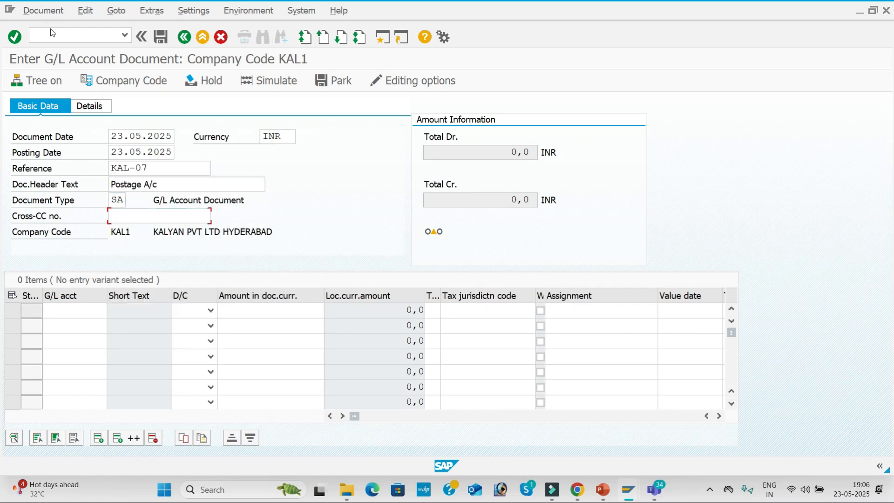
Enter G/L account 400006 in the first line item as Debit with an amount of 10000.
key(Down)
key(Tab)
key(Down)
key(Tab)
key(Down)
key(Tab)
key(Tab)
key(Tab)
key(Tab)
key(Tab)
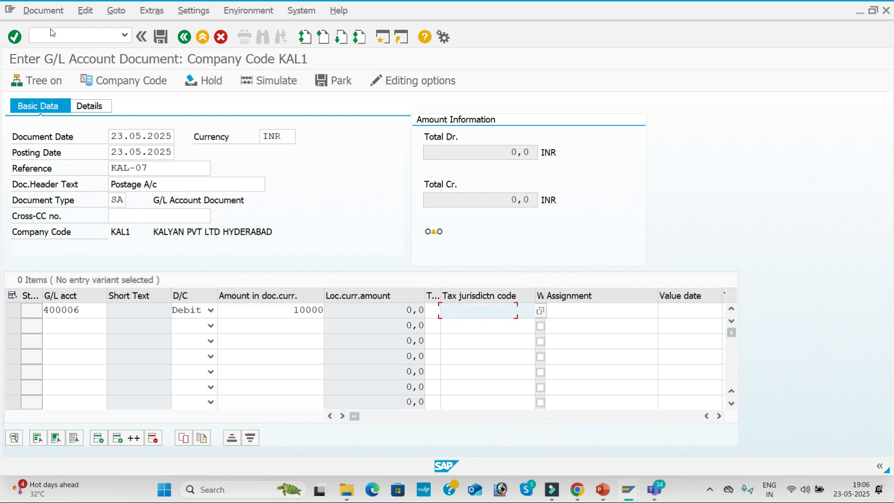
Set the debit line's value date to 23.05.2025 and its text to "Postage".
key(Down)
key(Tab)
key(Down)
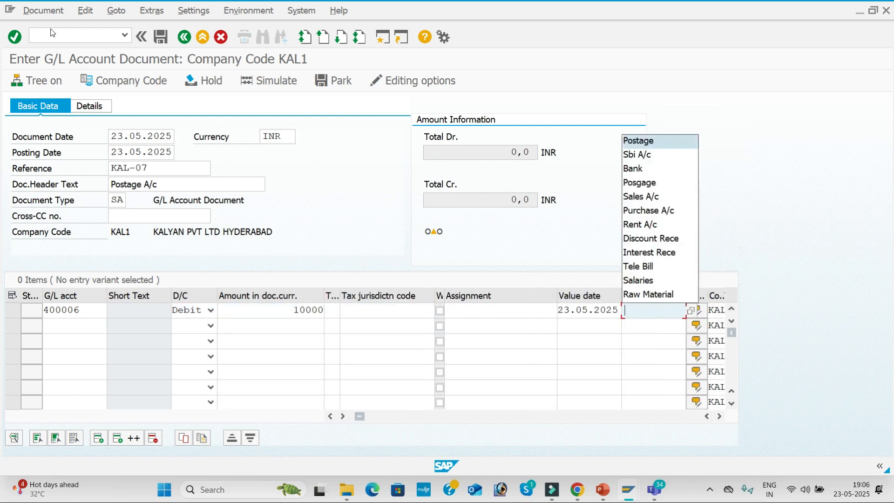
key(Tab)
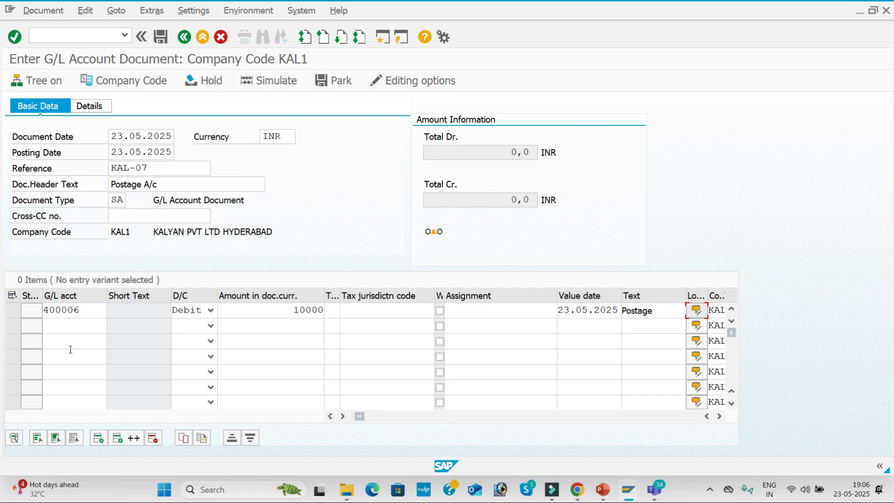
Fill the second line item with G/L account 200001, Credit and an amount of 10000.
click(78, 326)
key(Down)
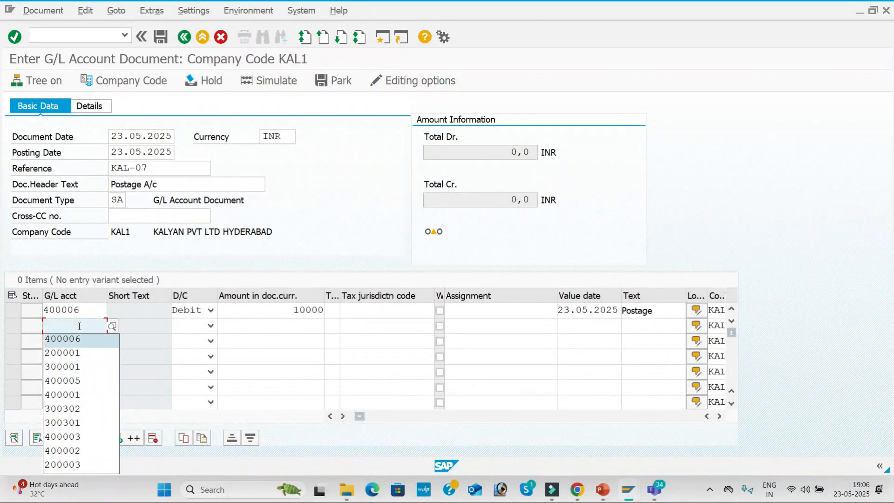
key(Down)
key(Tab)
key(Down)
key(Down)
key(Tab)
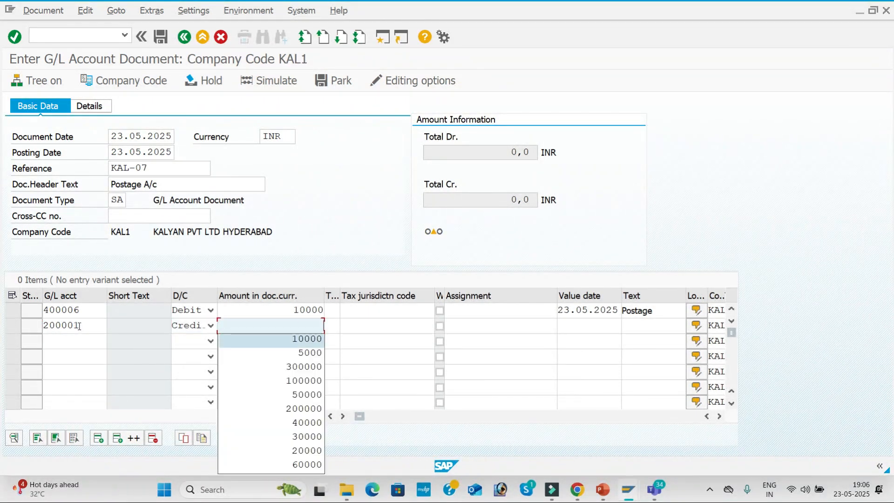
key(Down)
key(Tab)
Give the 200001 credit line the value date 23.05.2025 and the text "Sbi A/c", leaving its long text empty.
key(Tab)
key(Tab)
key(Tab)
key(Down)
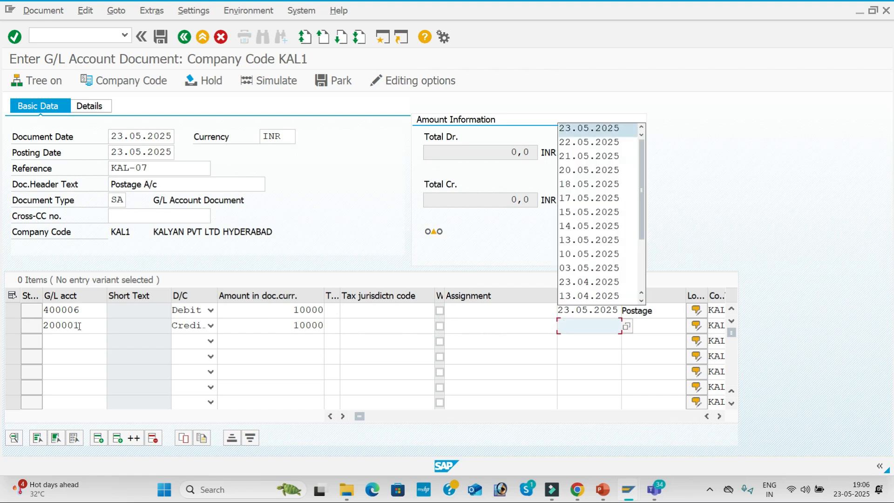
key(Tab)
key(Down)
key(Down)
key(Tab)
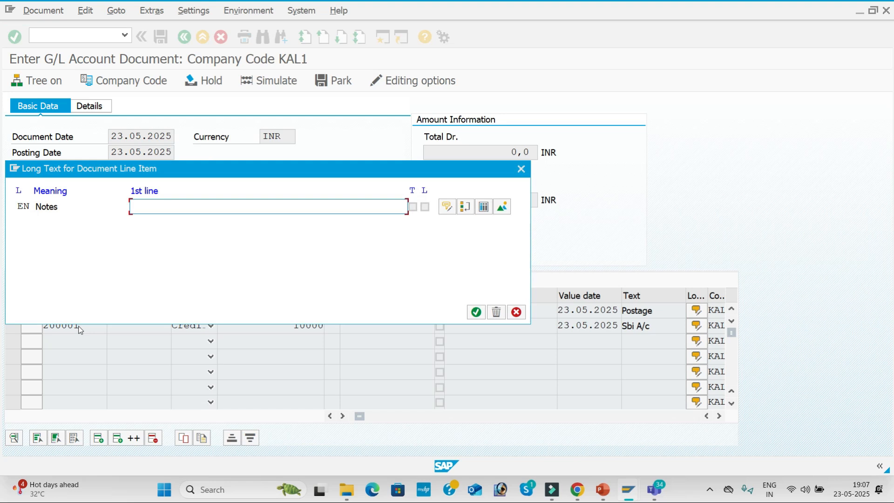
click(525, 173)
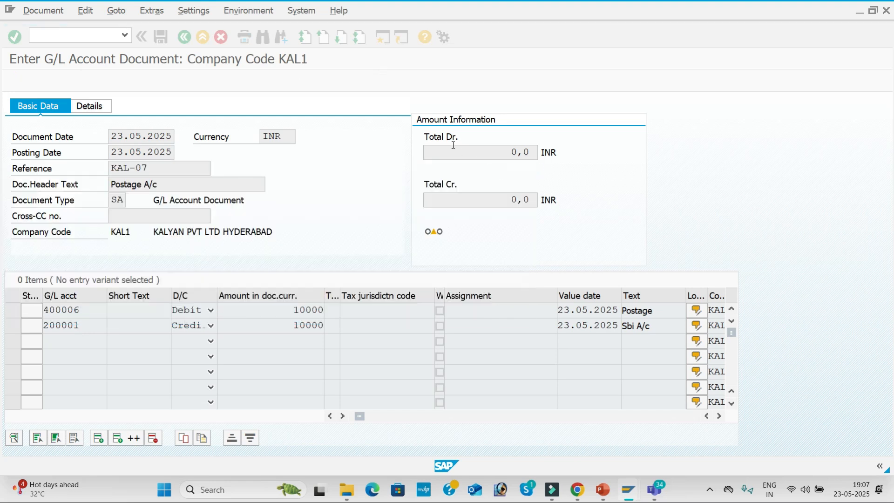
Simulate the 10000 INR postage document and post it.
click(275, 80)
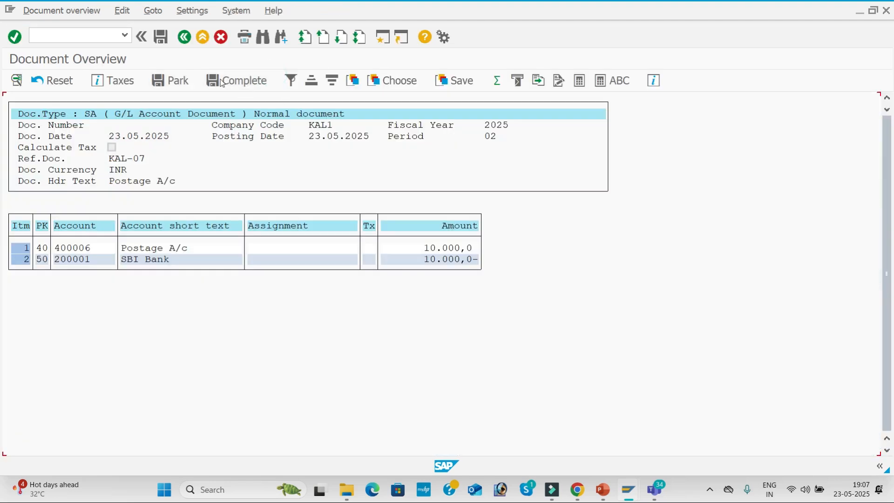
click(160, 37)
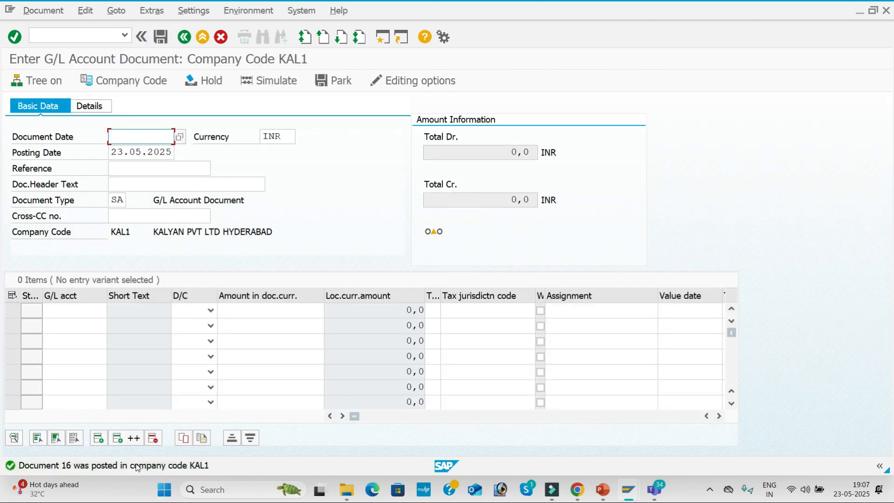
Run transaction FBL3N in the other session to display the open line items of account 400006 in KAL1.
key(alt+Tab)
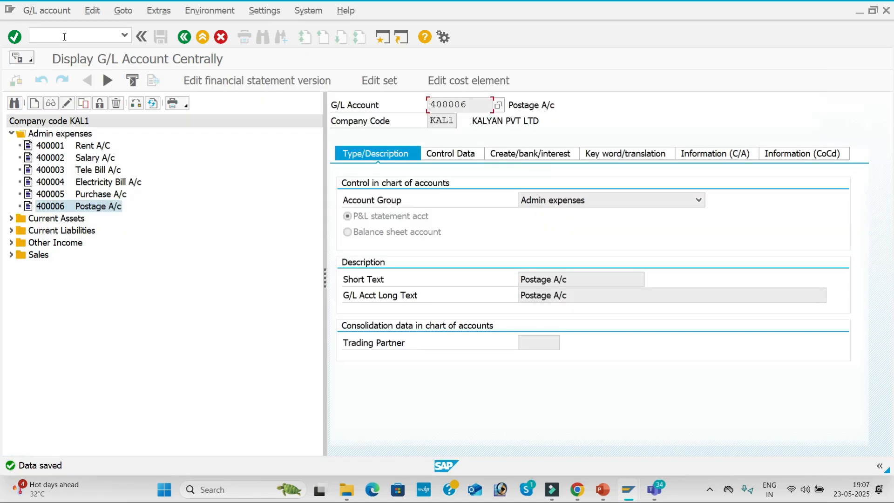
click(65, 38)
text(/)
text(NFBL3N)
key(Return)
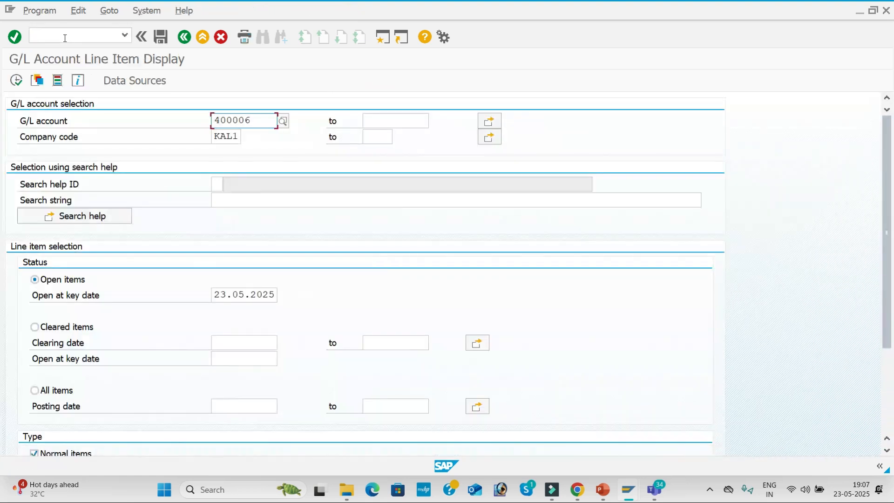
click(17, 81)
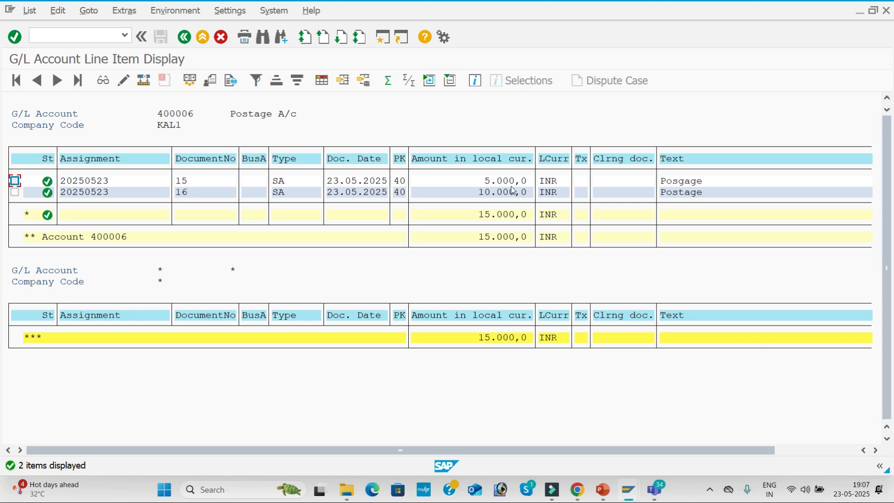
Switch to the PowerPoint presentation "Deletion and Block" and view its "GL BLOCK AND DELETE" slide.
key(alt+Tab)
key(alt+Tab)
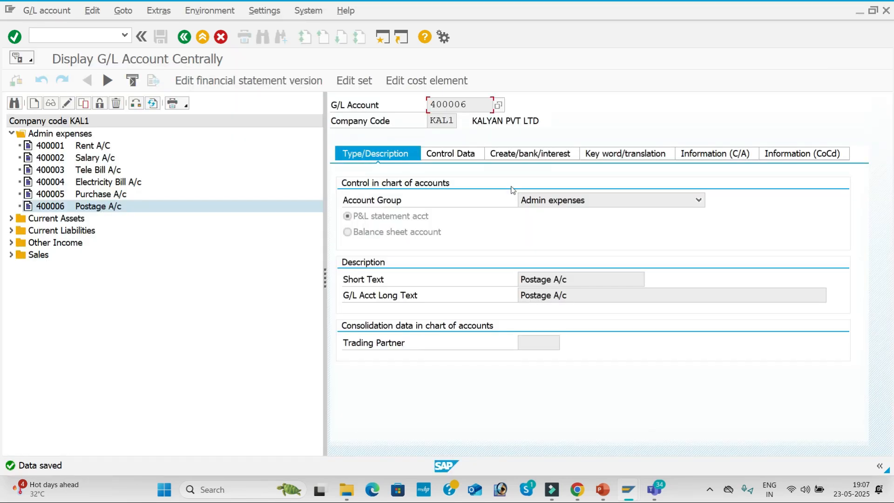
key(alt+Tab)
key(alt+Tab)
key(alt+Tab)
key(alt+Tab)
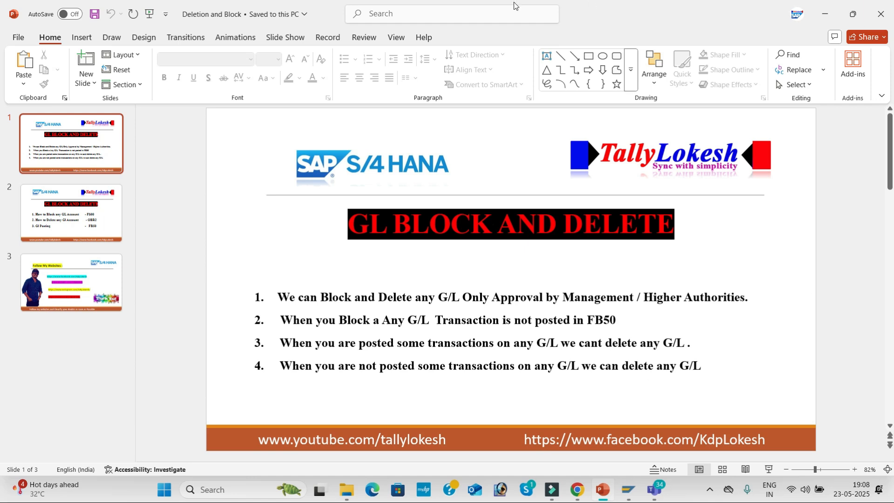
View the second "GL BLOCK AND DELETE" slide and select the OBR2 transaction code for deleting a GL account.
key(alt+Tab)
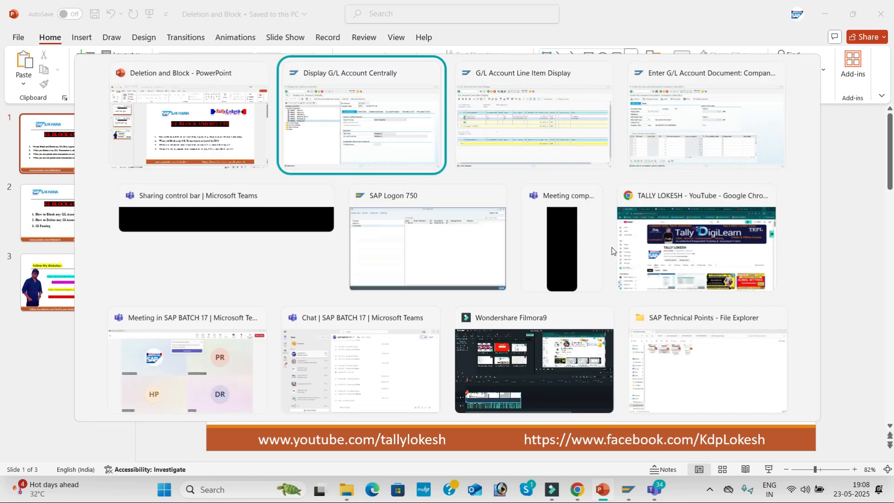
key(alt+Tab)
key(alt+Tab)
key(alt+Tab)
key(alt+Tab)
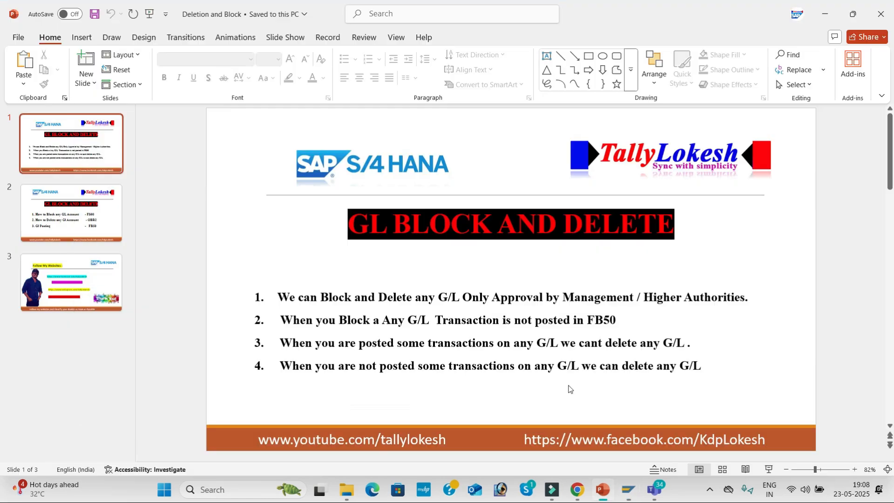
scroll(569, 389, down, 1)
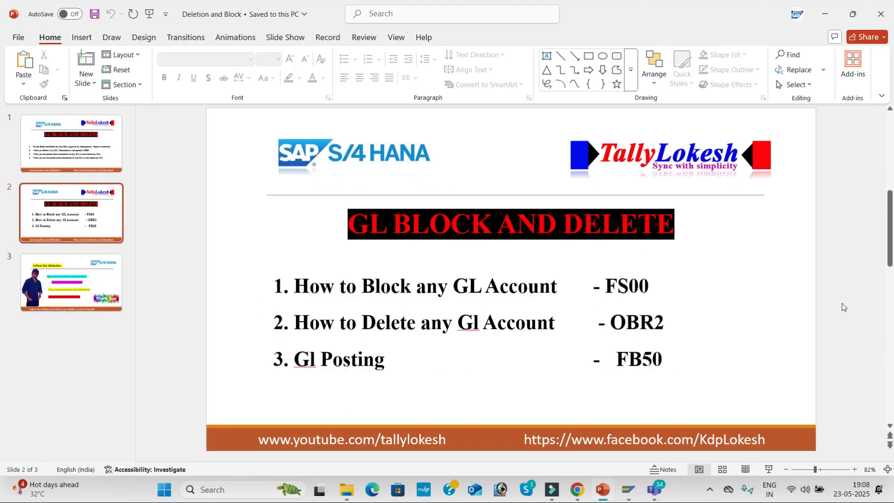
drag(610, 321, 662, 316)
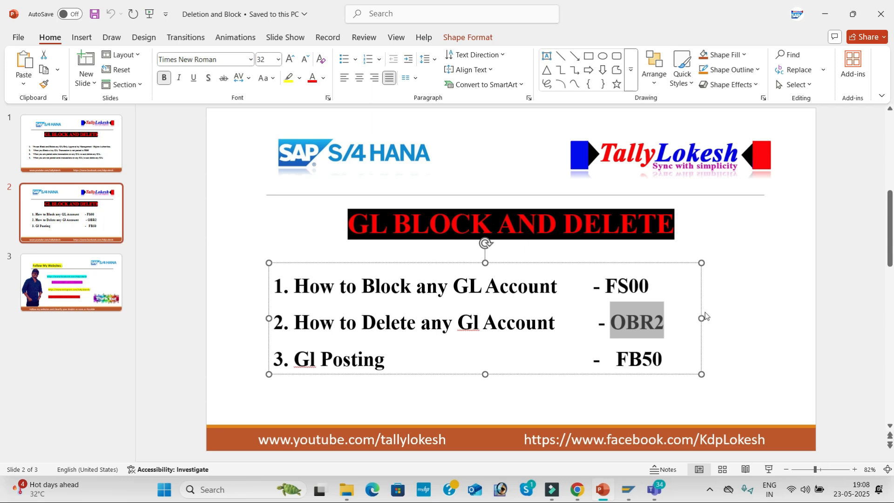
Switch to the SAP document entry session and run transaction OBR2 in place of the current one.
key(alt+Tab)
key(alt+Tab)
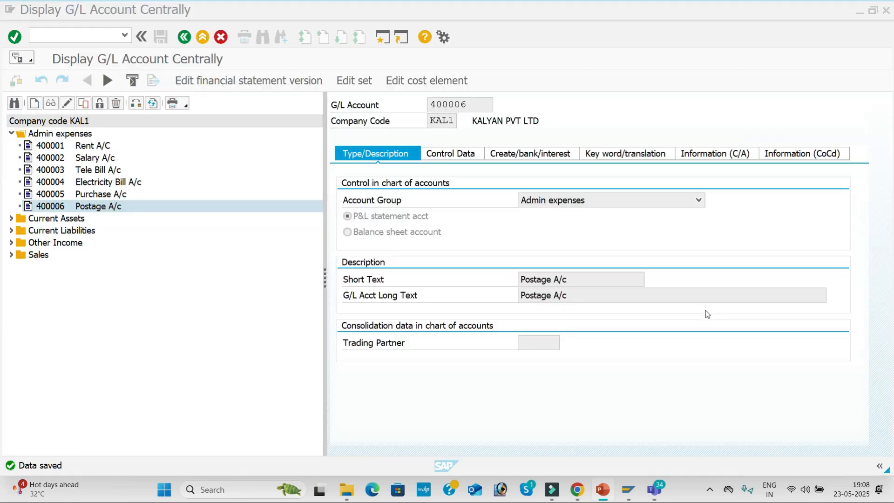
key(alt+Tab)
key(alt+Tab)
key(alt+Tab)
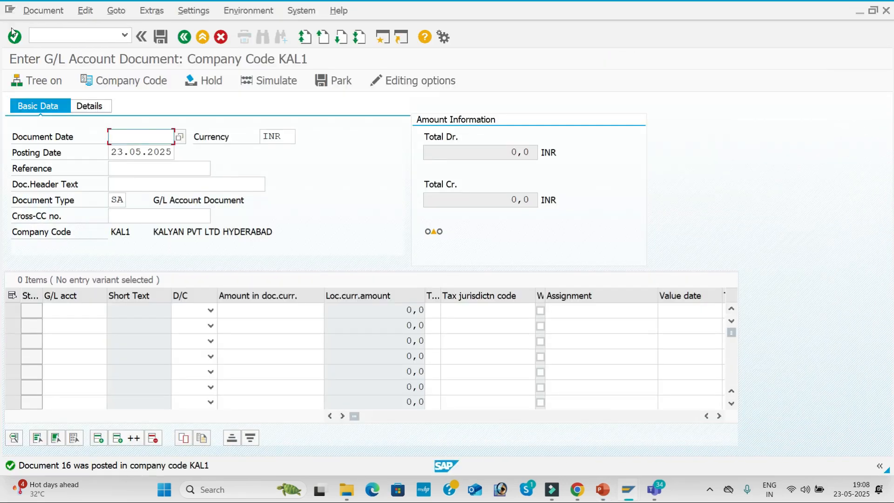
click(74, 36)
text(/NOBR2)
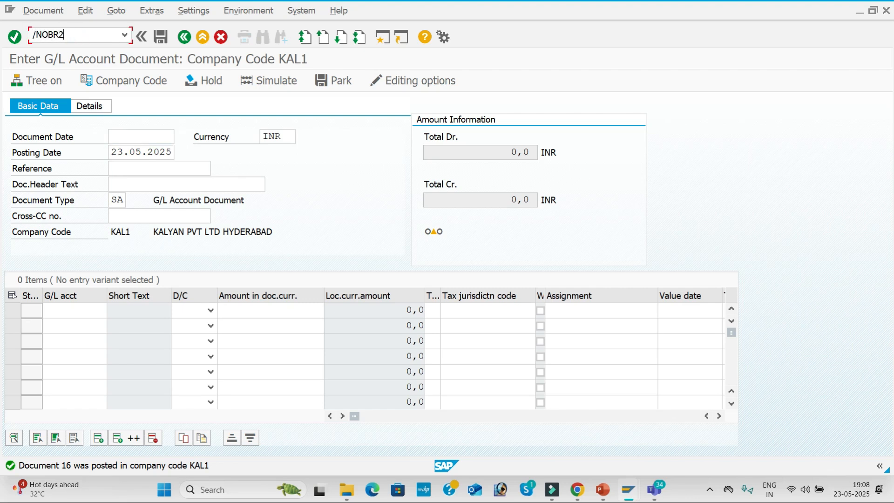
key(Return)
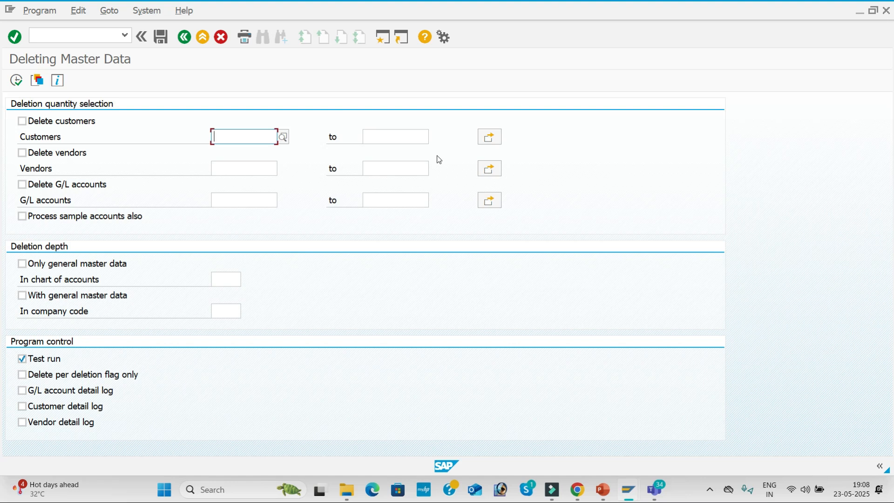
key(alt+Tab)
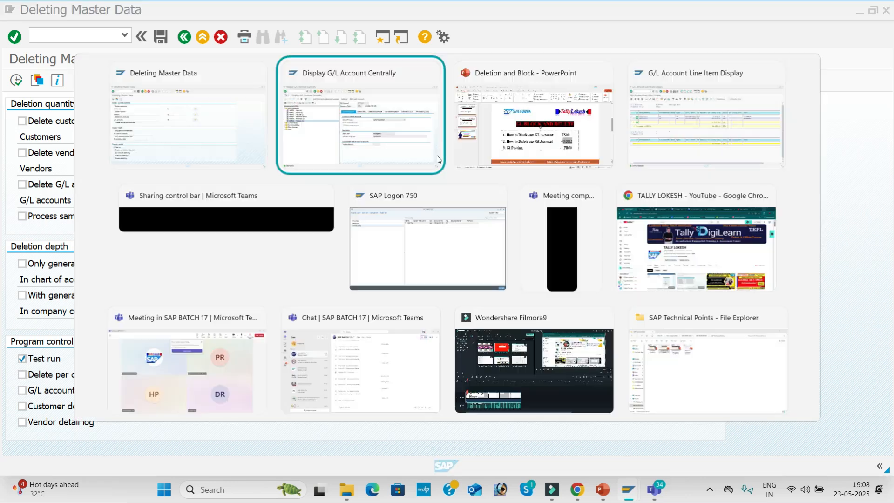
key(alt+Tab)
key(alt+Tab)
key(alt+Tab)
key(alt+Tab)
key(alt+Tab)
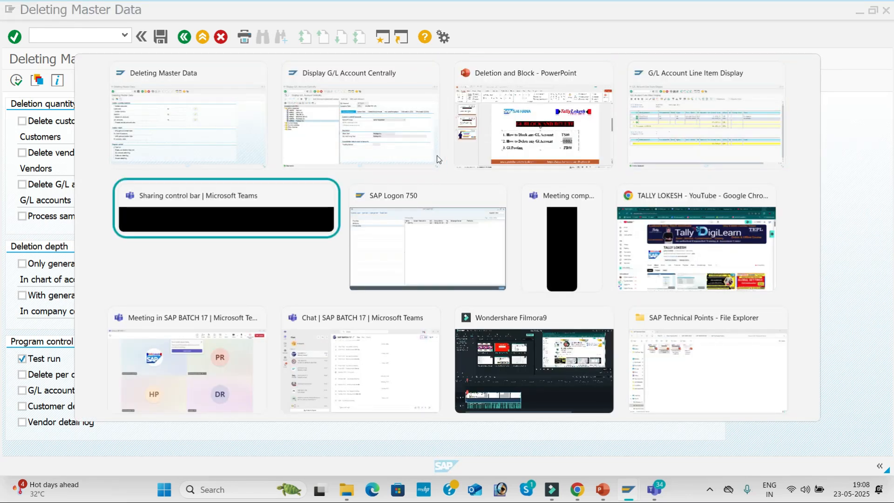
key(alt+Tab)
key(alt+Tab)
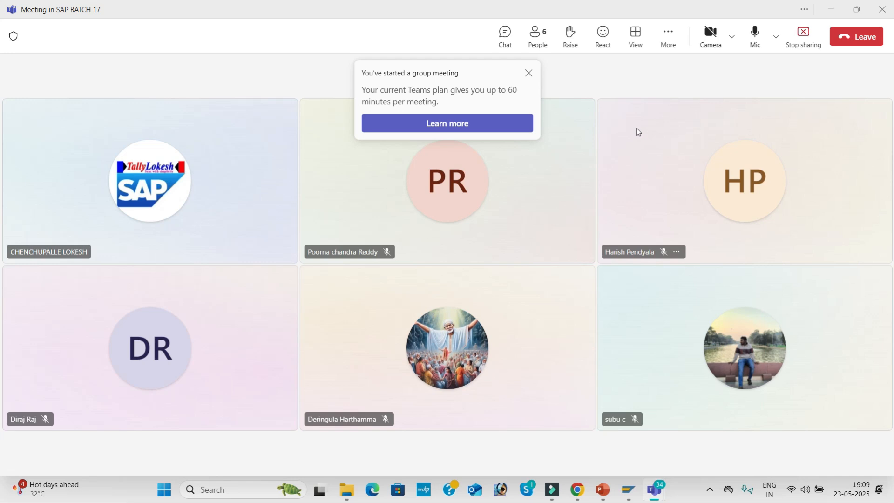
key(alt+Tab)
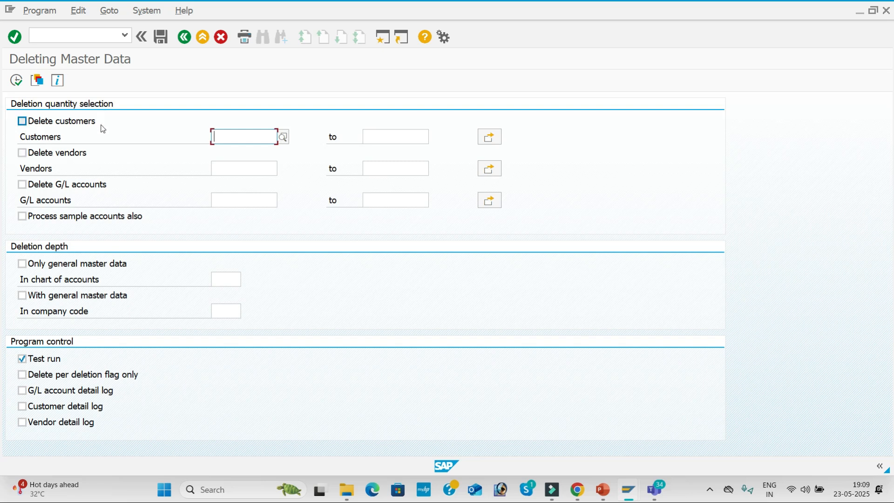
Enable deletion of G/L accounts and choose account 400006 from the value help.
click(23, 185)
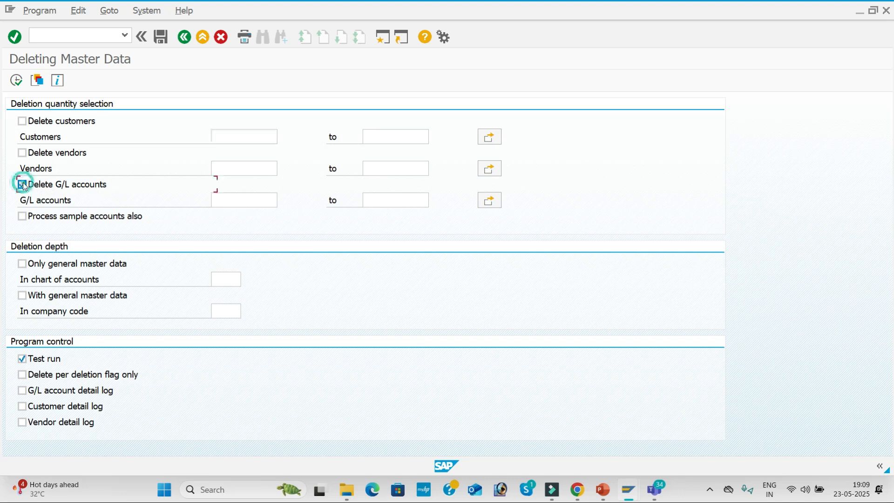
click(247, 199)
click(282, 201)
key(Return)
double_click(326, 378)
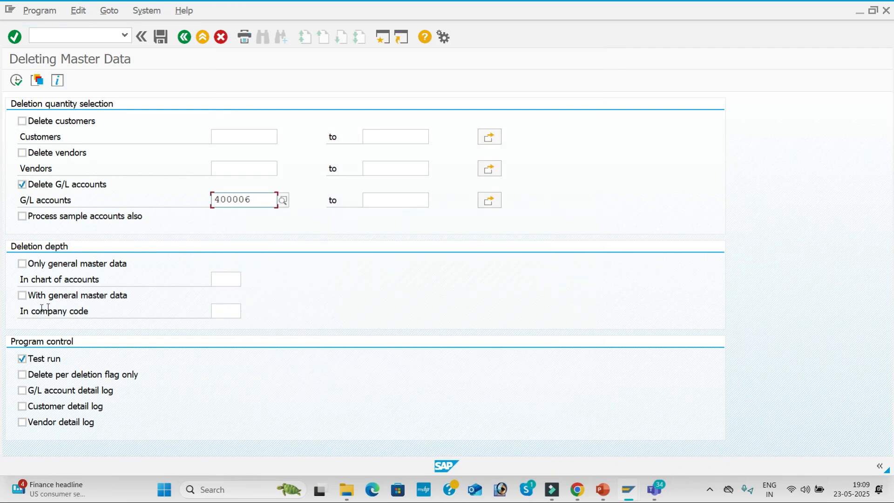
Include general master data for company code KAL1 and try to execute the deletion as a test run.
click(22, 295)
click(227, 307)
text(KAL1)
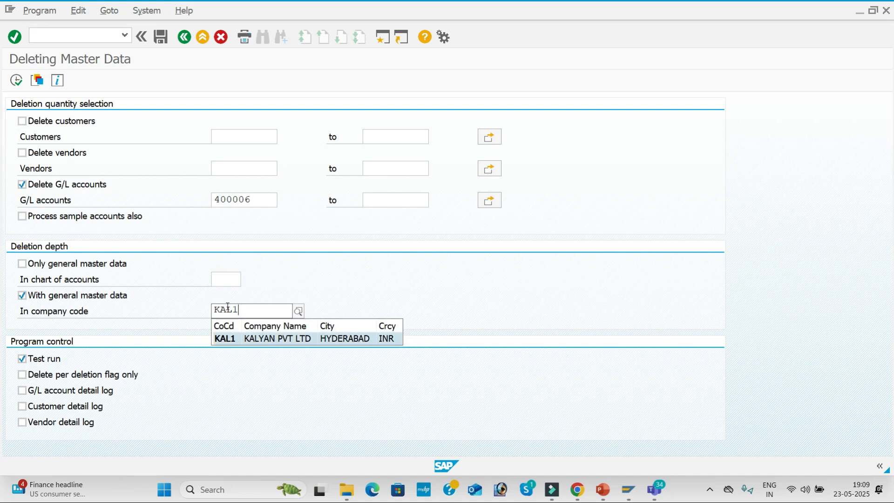
key(Tab)
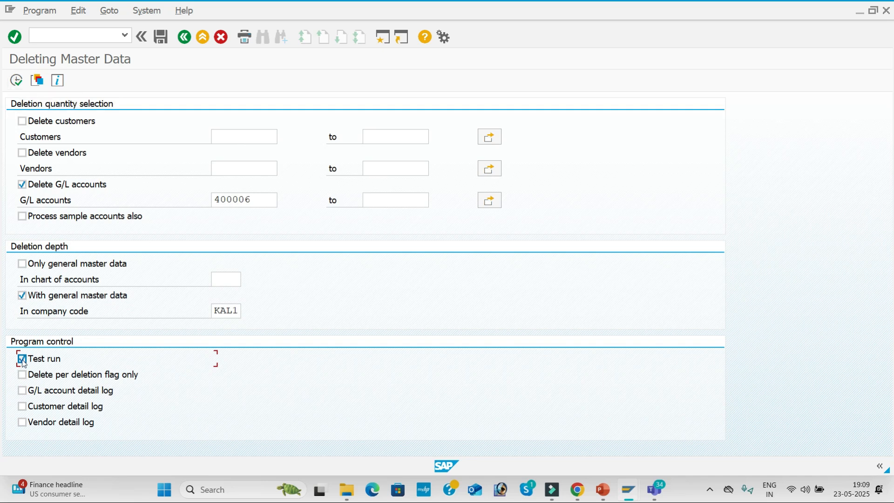
click(17, 82)
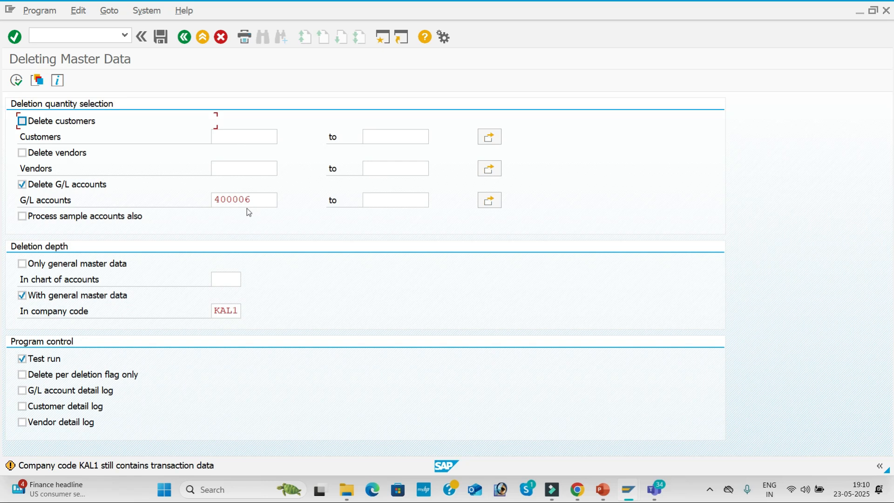
Switch to the line item session and check the items posted on account 400006.
key(alt+Tab)
key(alt+Tab)
key(alt+Tab)
key(alt+Tab)
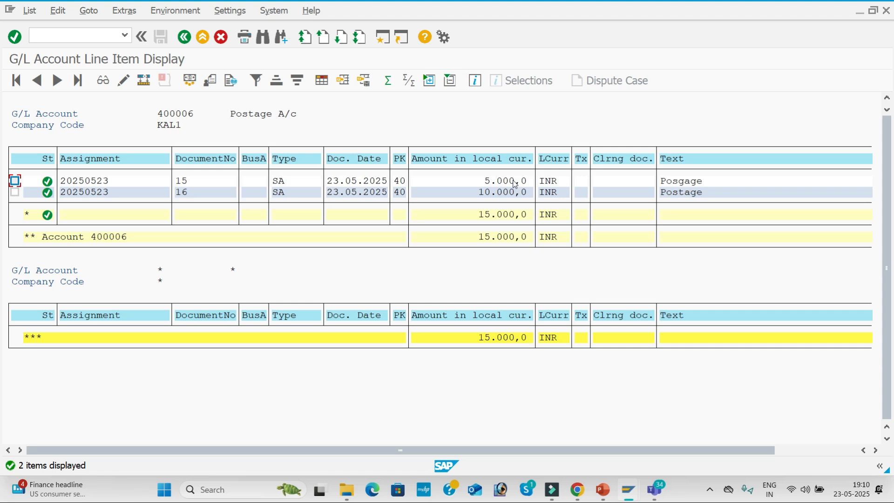
In the session displaying G/L accounts centrally, copy Postage A/c 400006 to a new account 400007 in KAL1.
key(alt+Tab)
key(alt+Tab)
key(alt+Tab)
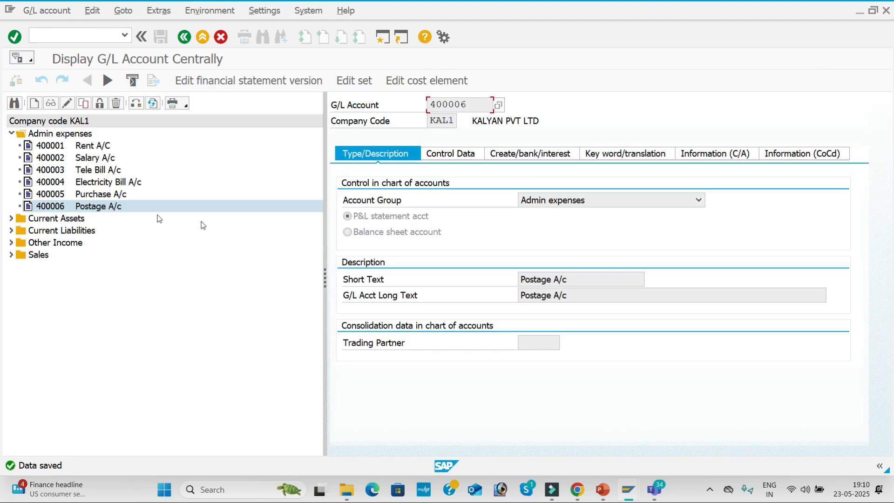
right_click(83, 212)
click(110, 248)
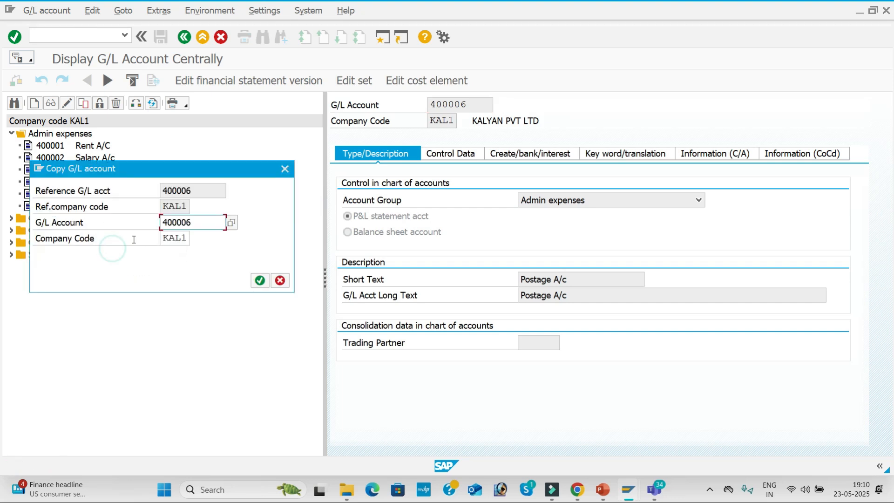
click(195, 226)
key(BackSpace)
text(7)
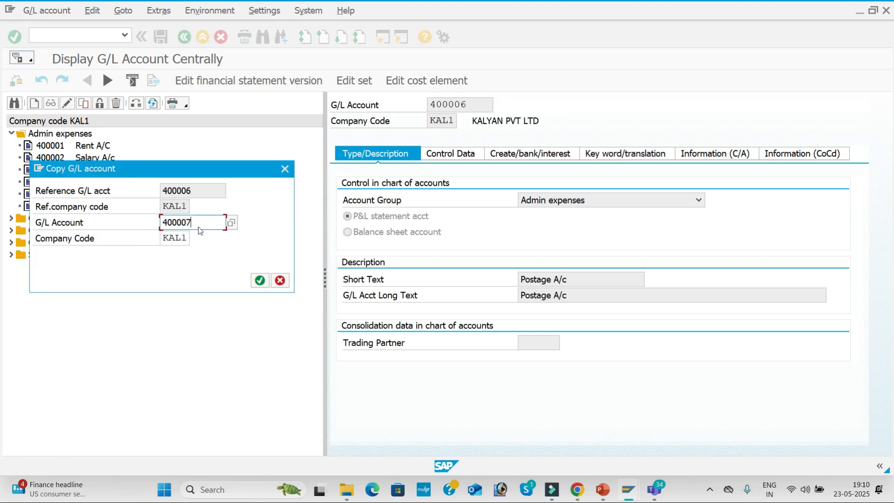
key(Return)
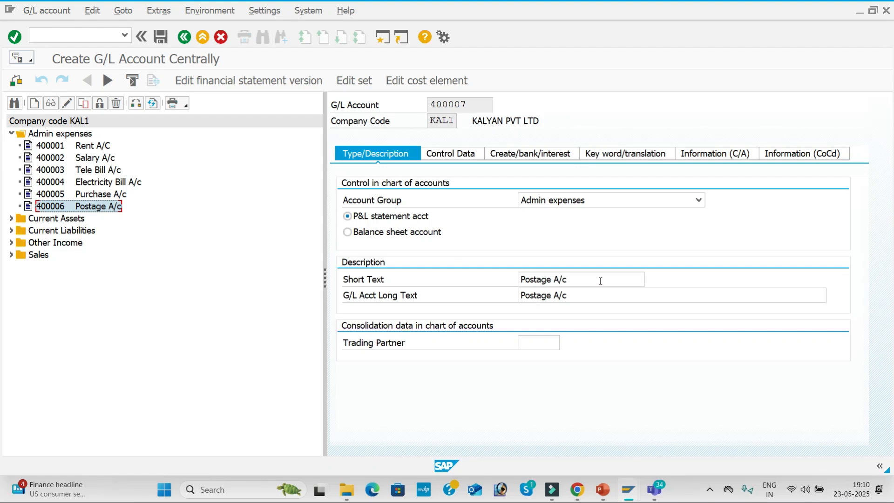
Replace the short text of account 400007 with "Advertisement Exp".
drag(601, 280, 459, 280)
key(BackSpace)
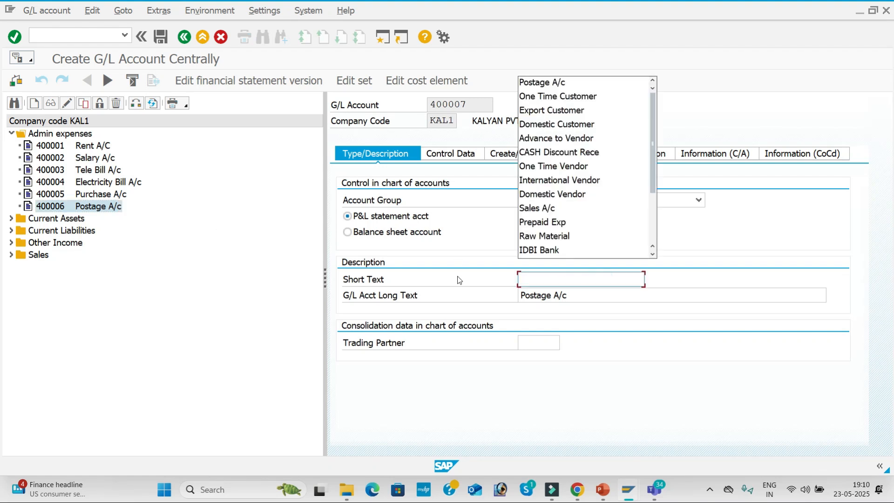
text(AD)
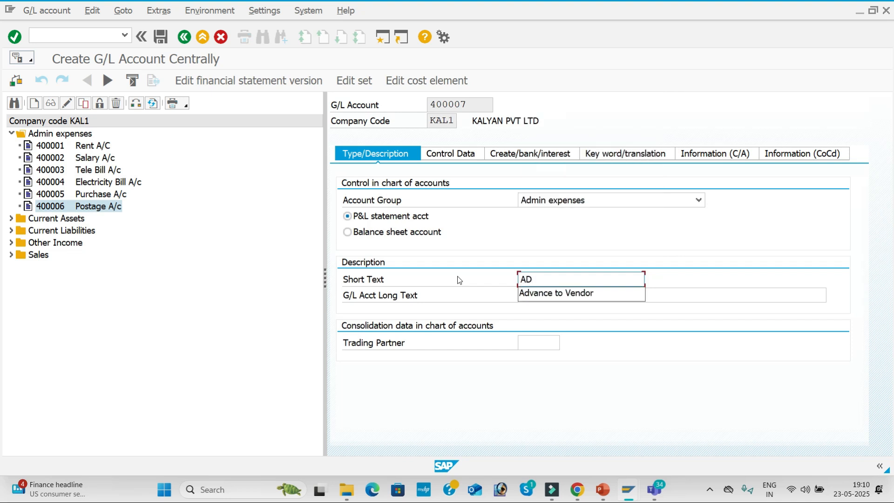
key(BackSpace)
text(dvertisem)
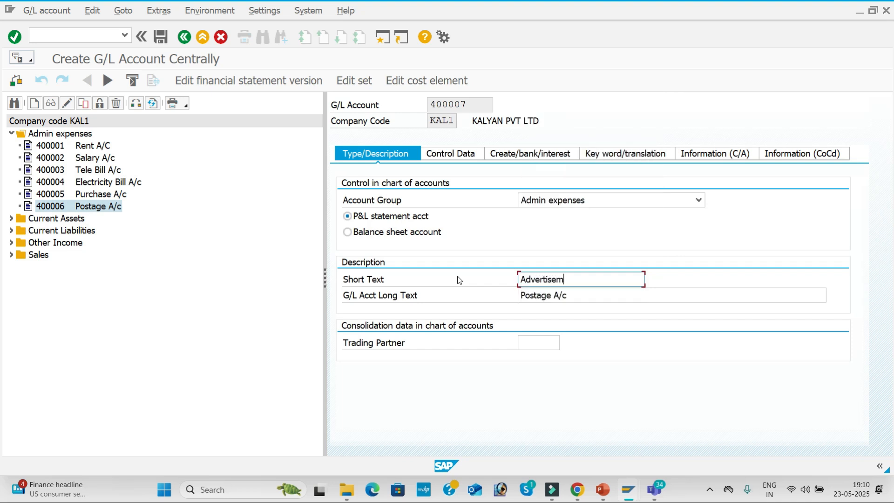
text(ent Exp)
Set the long text of account 400007 to "Advertisement Exp A/c" by reusing the short text, and save the account.
key(shift+Home)
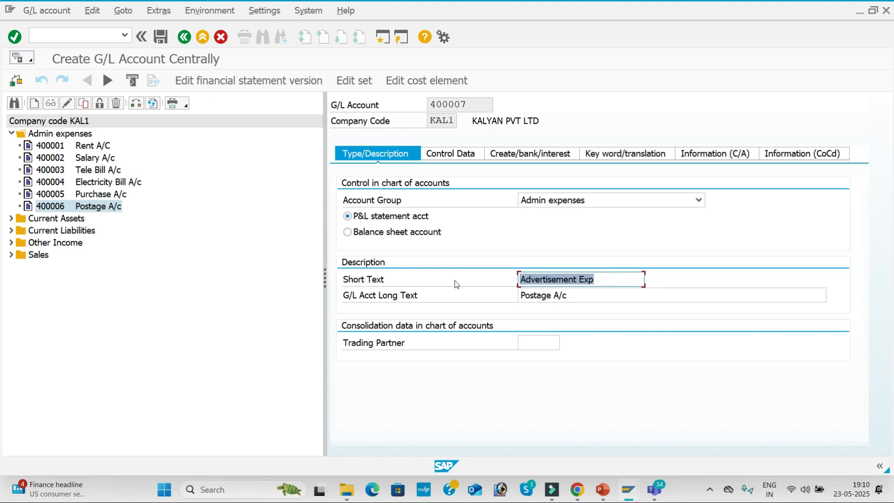
key(ctrl+c)
click(594, 295)
key(shift+Home)
key(ctrl+v)
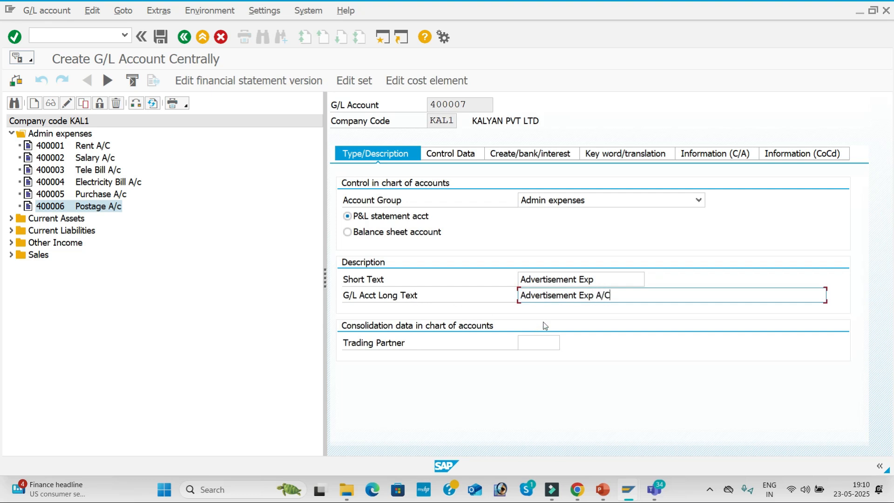
text(A/c)
click(161, 37)
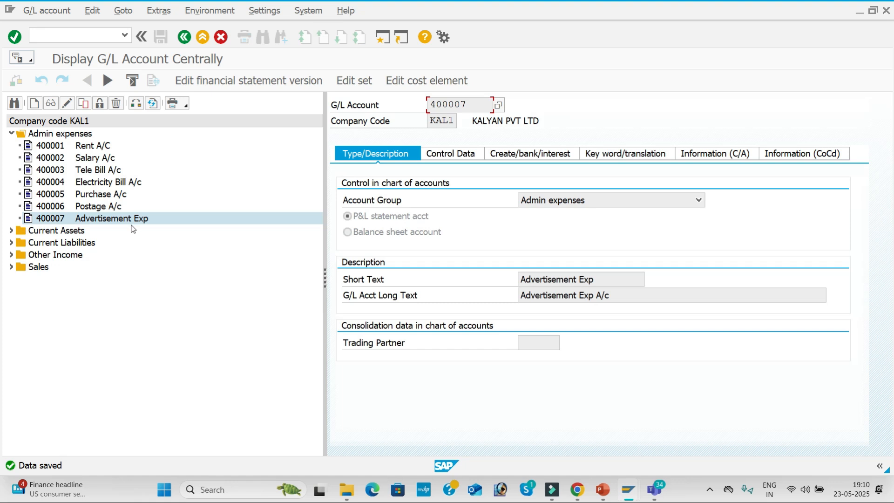
Switch back to the Deleting Master Data session and choose G/L account 400007 for deletion.
key(alt+Tab)
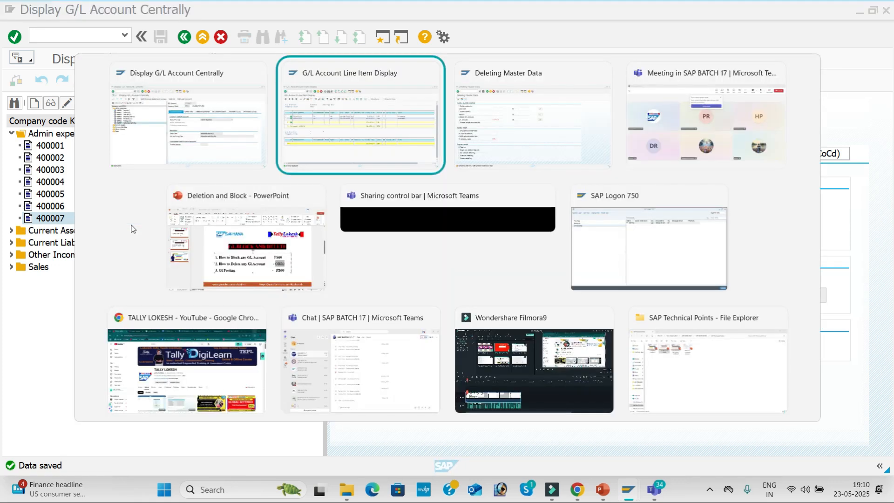
key(alt+Tab)
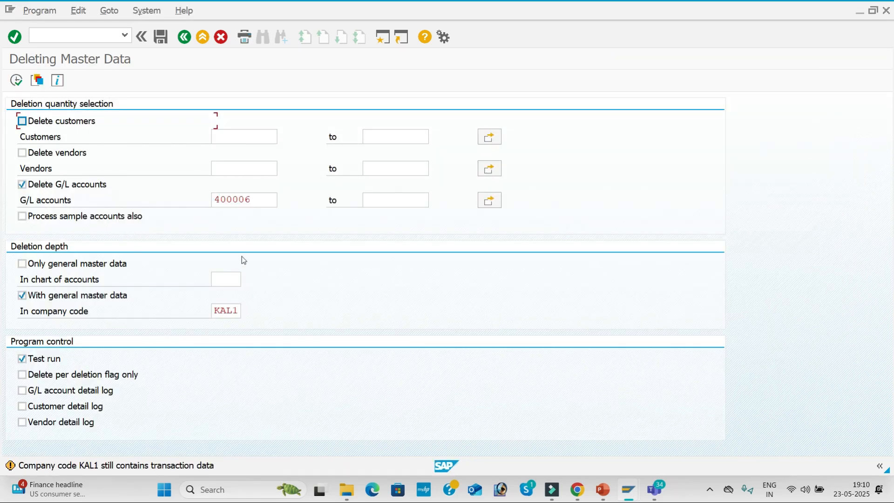
click(267, 199)
click(284, 200)
key(Return)
double_click(335, 389)
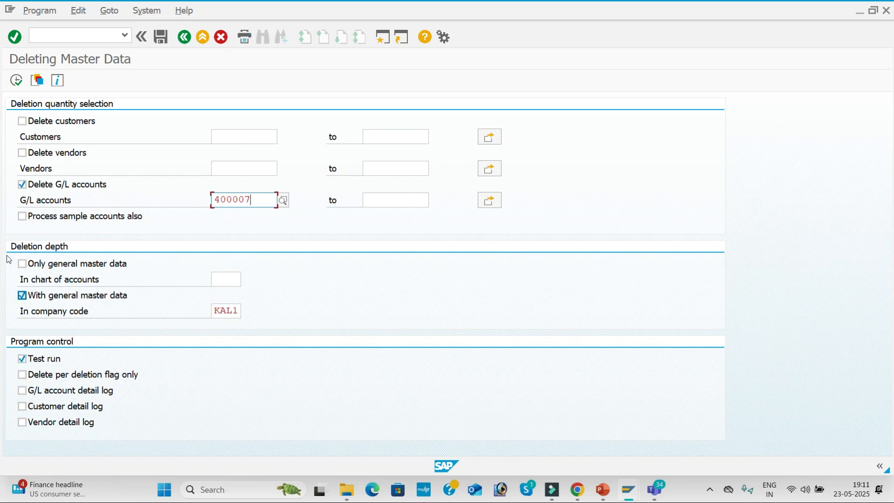
Execute the deletion of account 400007 as a test run, review the log and return to the selection screen.
click(16, 81)
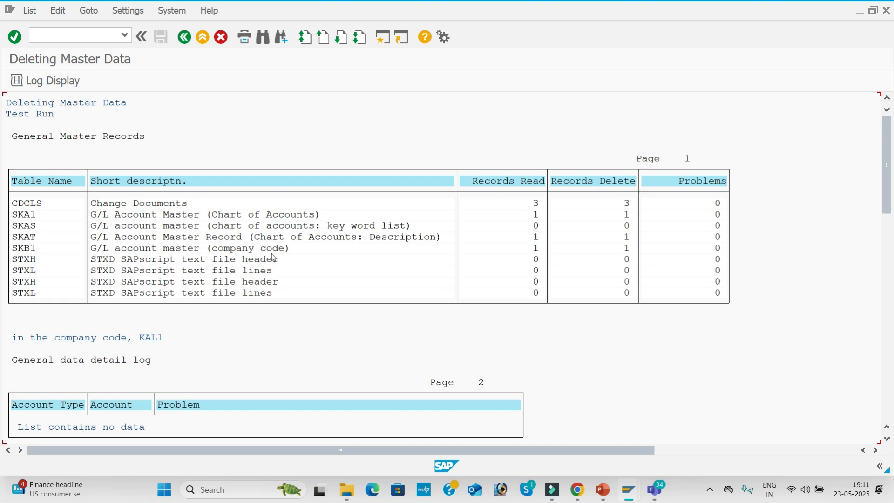
scroll(239, 262, down, 2)
scroll(240, 262, up, 1)
scroll(239, 263, up, 1)
click(186, 39)
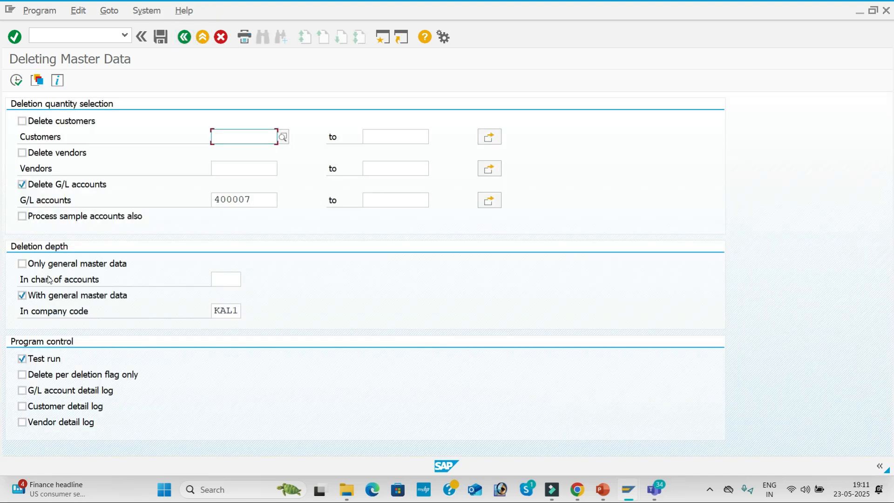
Turn off the test run, execute and confirm the actual deletion of G/L account 400007, and return to the selection screen.
click(22, 361)
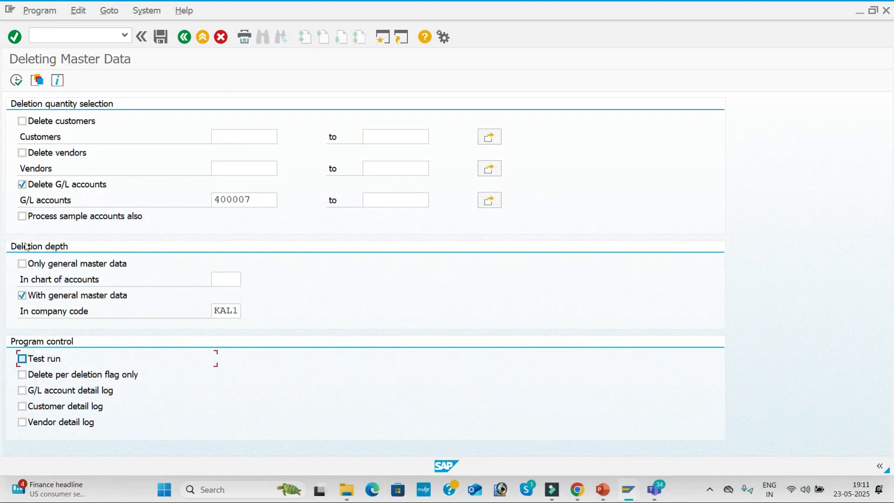
click(17, 81)
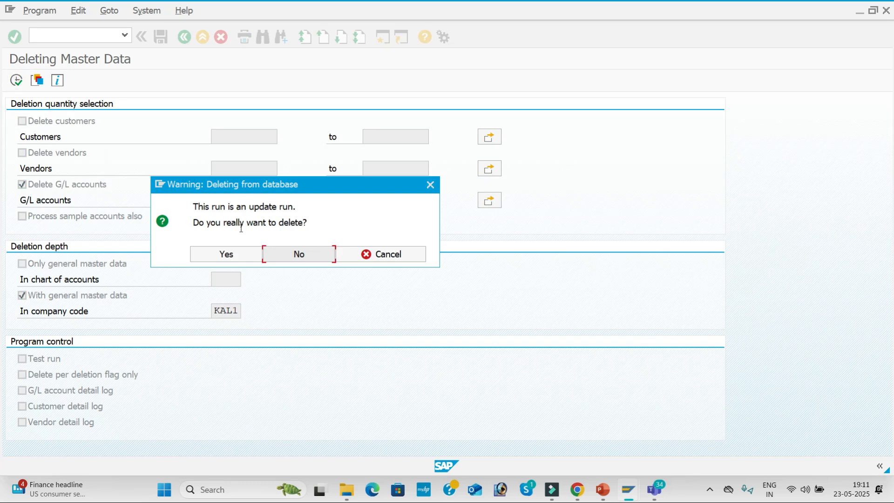
click(244, 254)
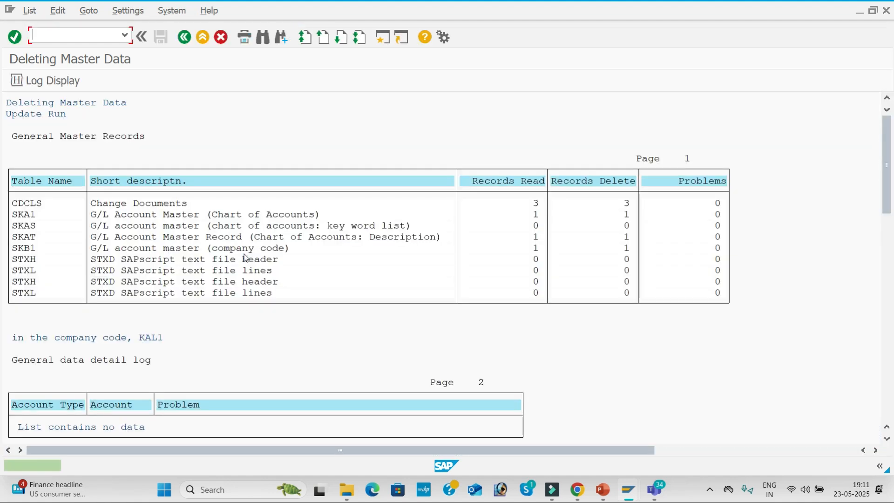
mouse_move(41, 491)
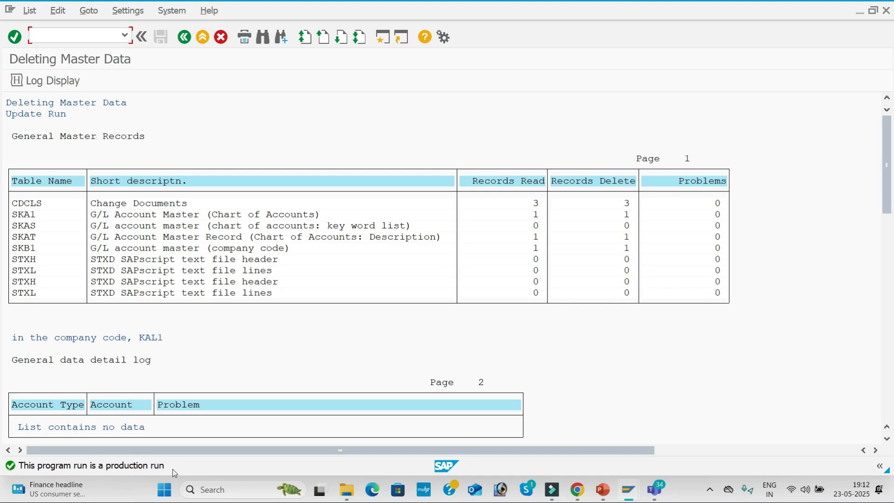
click(185, 38)
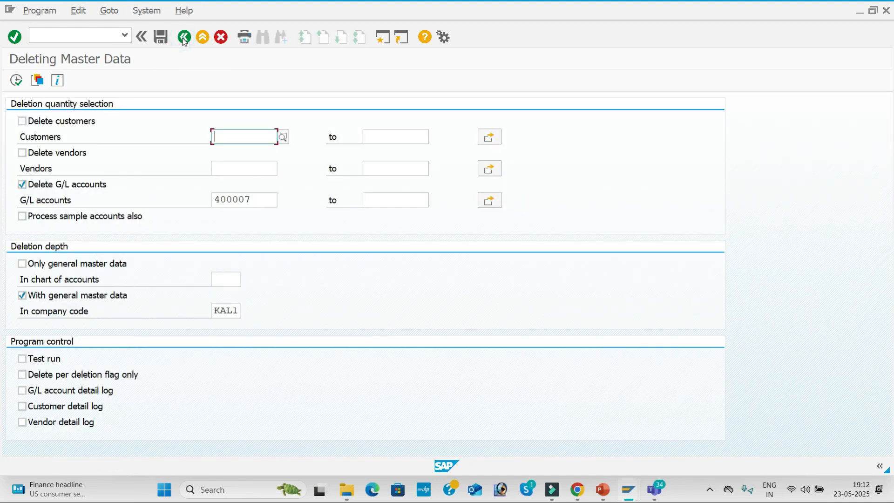
click(256, 197)
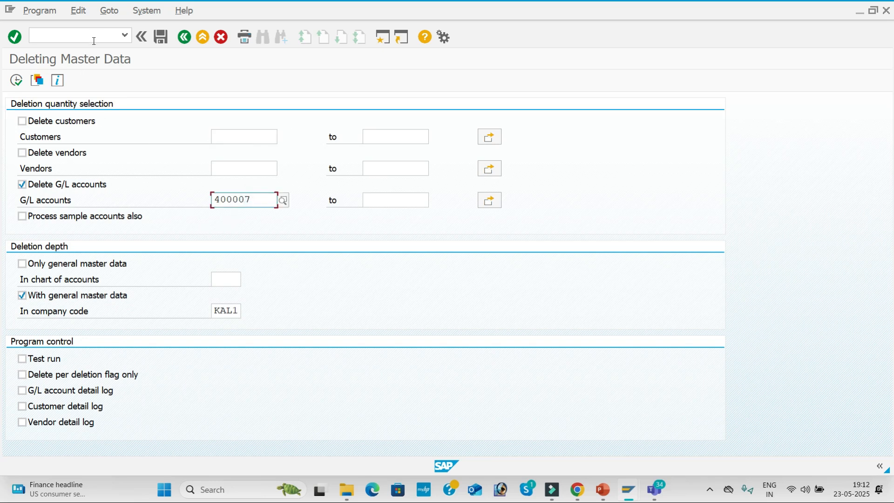
Switch to the G/L account session, restart transaction FS00 and check which accounts are listed under Admin expenses.
key(alt+Tab)
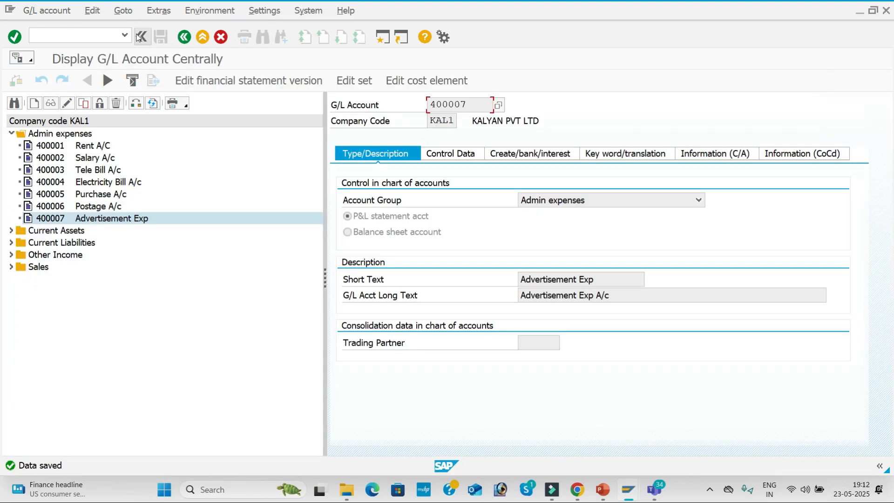
click(100, 37)
text(/nfs00)
key(Return)
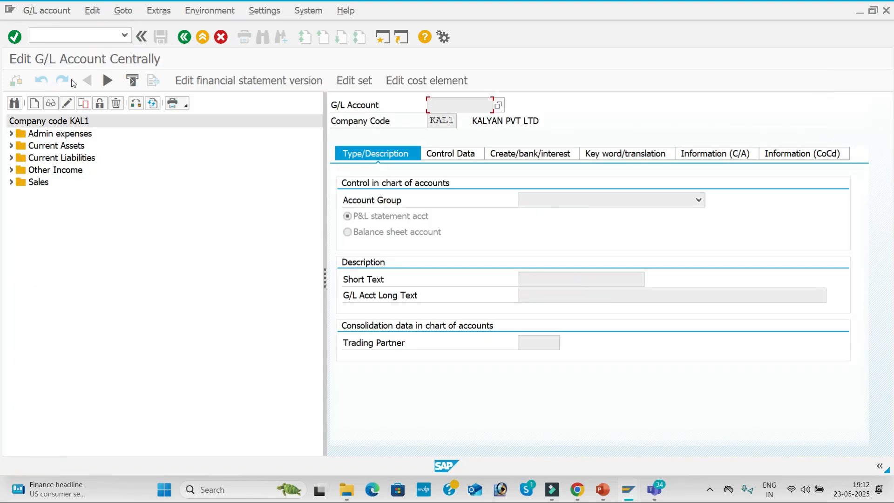
click(11, 134)
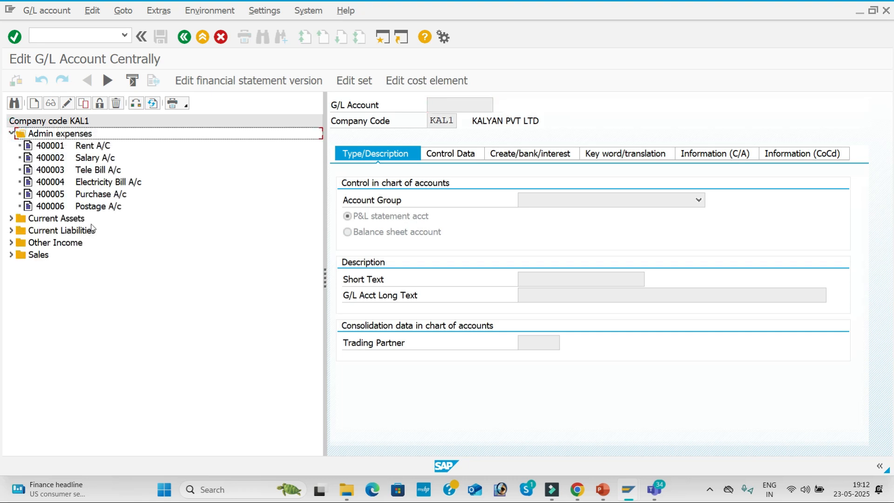
click(79, 208)
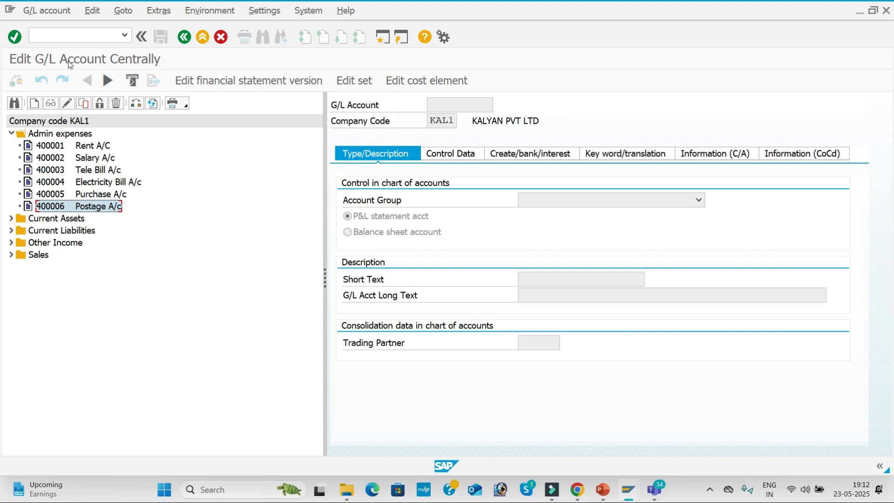
Open transaction XK01 and start a new vendor in company code KAL1 with account group KAL1.
click(80, 37)
text(/nx)
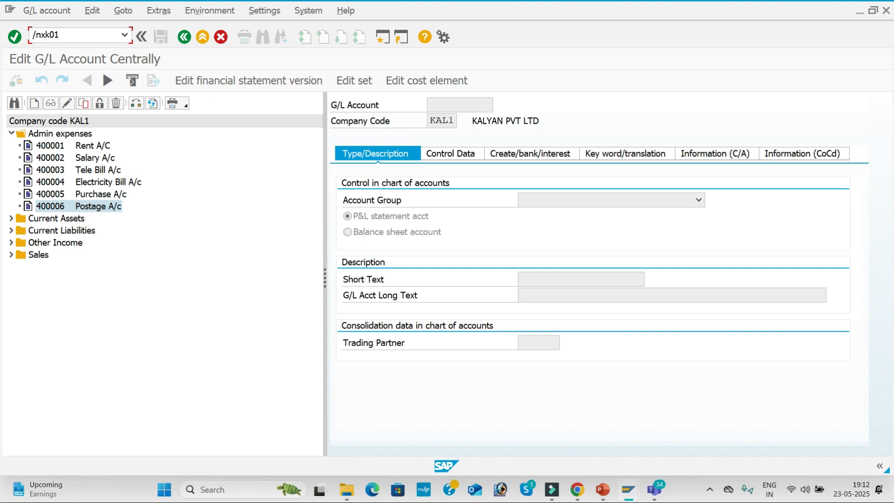
text(k01)
key(Return)
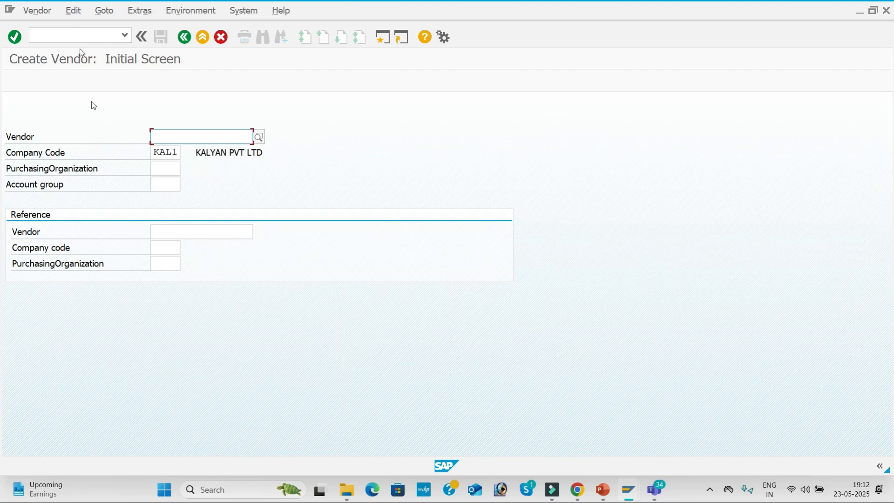
click(178, 187)
text(kal1)
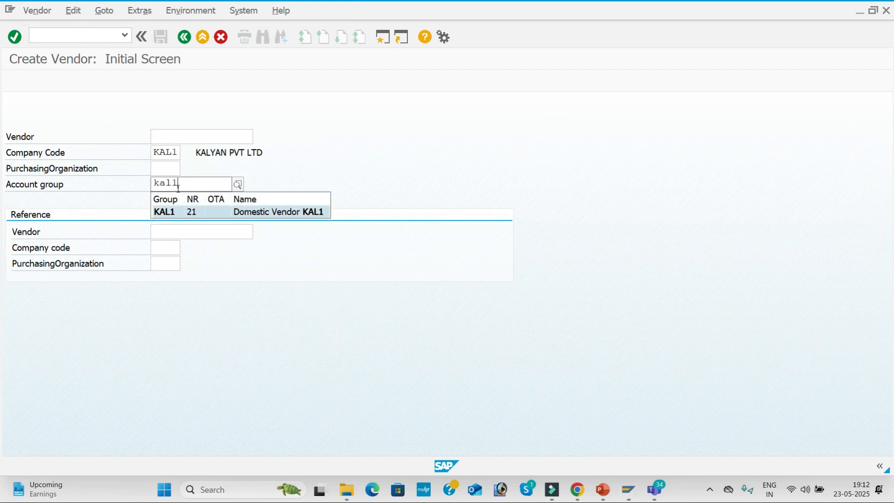
key(Return)
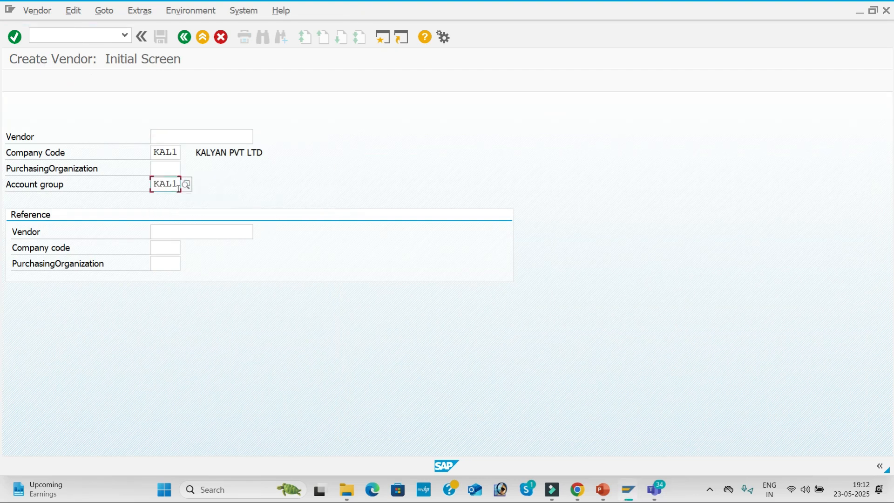
Set the vendor's title to Company and its name to "Infosis It Solutions".
click(332, 168)
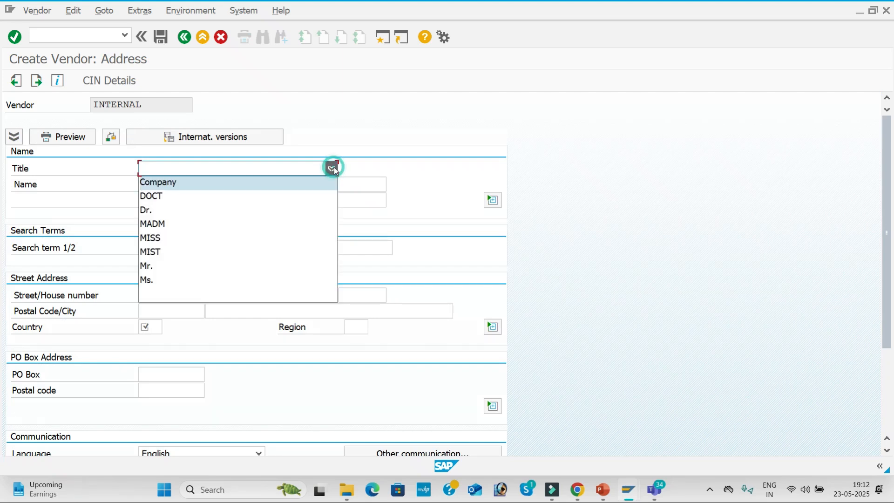
click(299, 184)
click(258, 189)
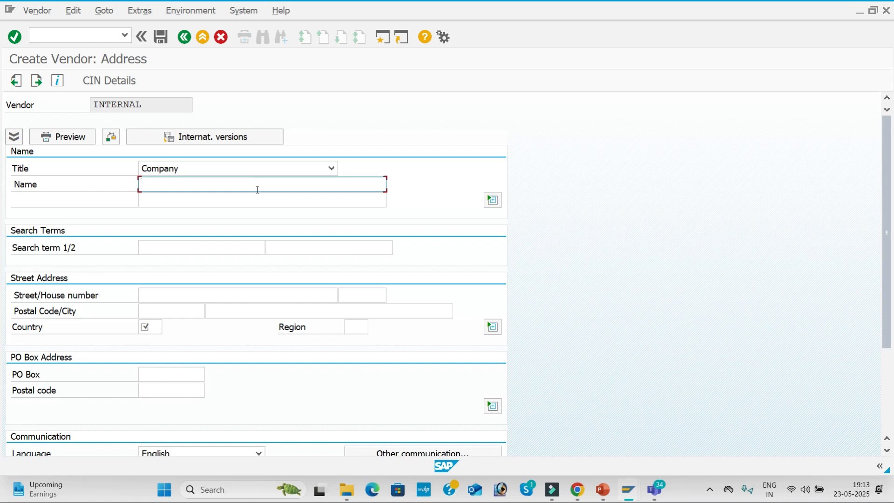
text(info)
text(nfo)
text(sis It So)
text(lutions)
key(Tab)
key(Tab)
key(Tab)
key(Tab)
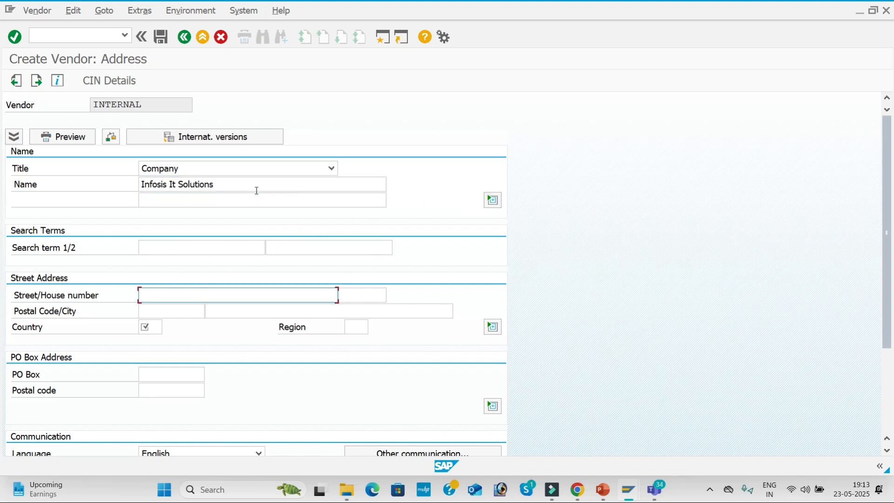
Enter the vendor's street, house number and postal code in the street address.
text(m)
key(BackSpace)
text(MR NAGAR)
key(Tab)
text(987456)
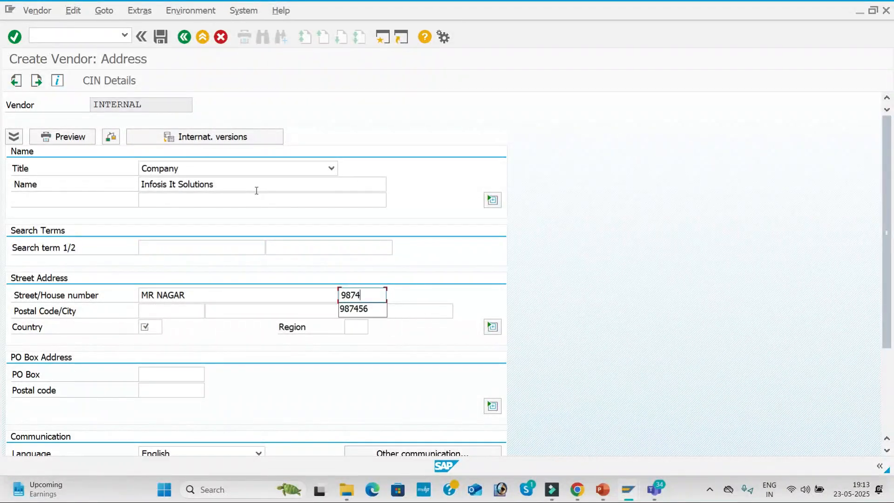
key(Tab)
key(space)
key(Down)
key(Tab)
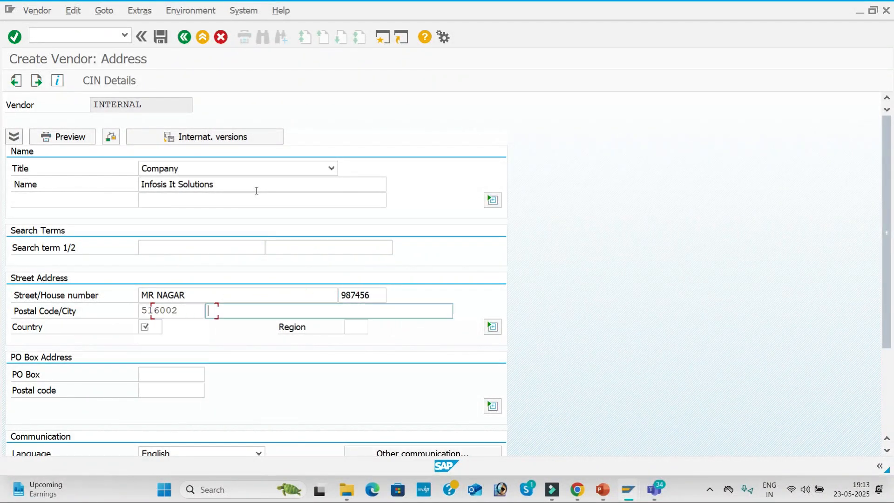
Complete the street address with the vendor's city, country IN and region 01.
key(space)
key(Down)
key(Tab)
key(space)
key(Down)
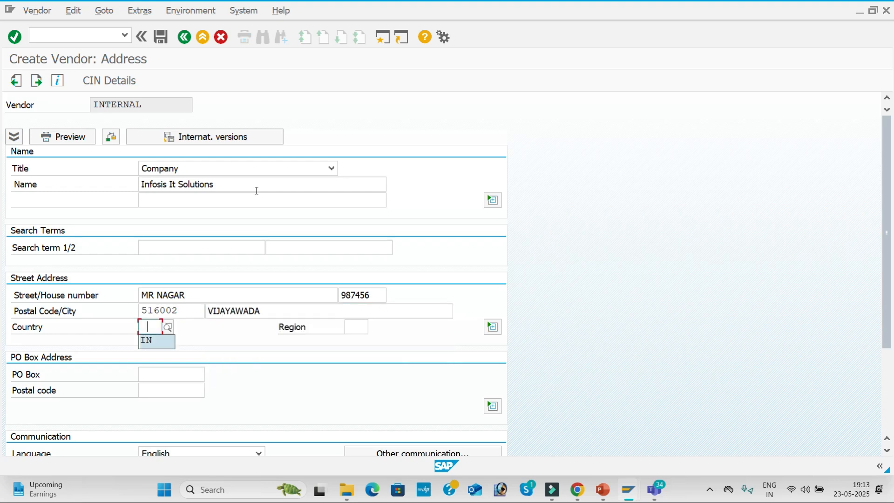
key(Tab)
key(space)
key(Down)
key(Tab)
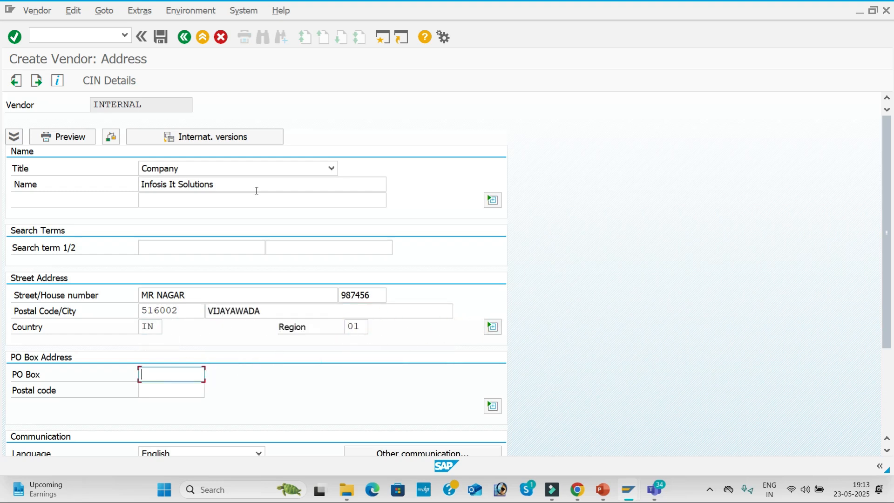
Fill in the vendor's PO box and PO box postal code from previously used entries.
key(space)
key(Down)
key(Down)
key(Up)
key(Tab)
key(space)
key(Down)
key(Tab)
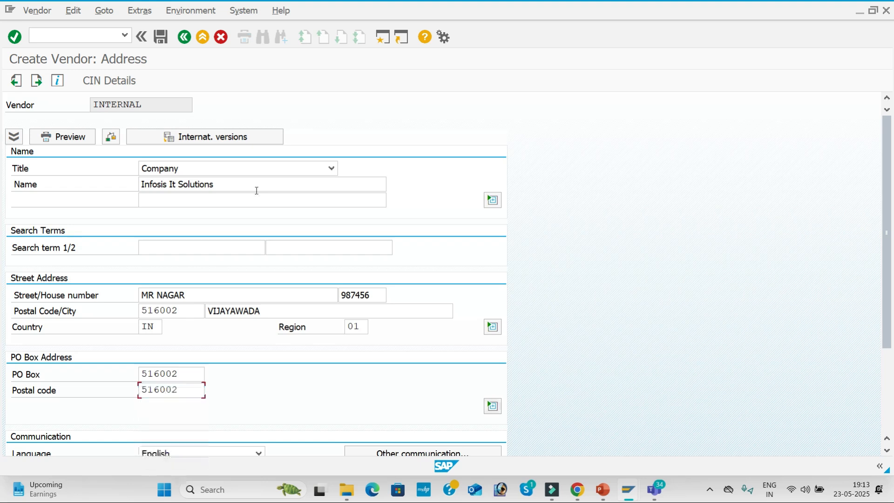
key(Tab)
key(Tab)
key(Tab)
key(Tab)
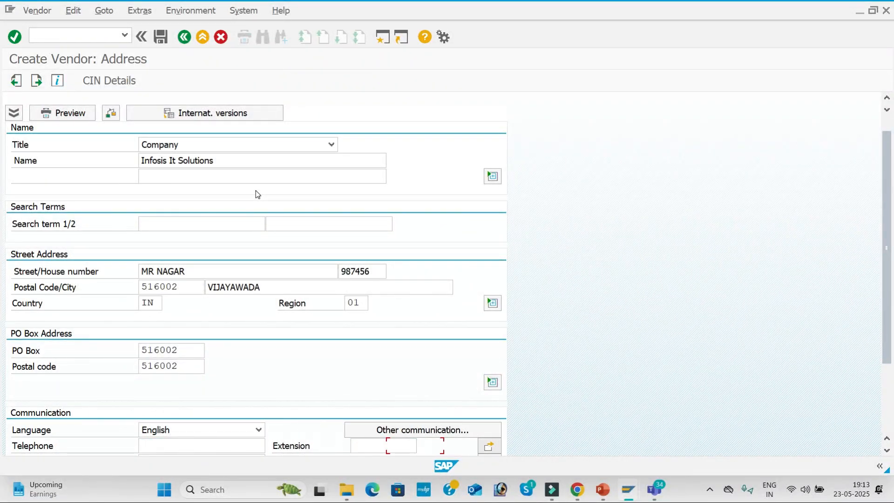
Fill in the vendor's telephone and mobile phone numbers from previously used entries.
key(Tab)
key(Tab)
key(Tab)
key(Tab)
key(Tab)
click(180, 418)
key(space)
key(Down)
key(Down)
key(Tab)
key(Tab)
key(space)
key(Down)
key(Down)
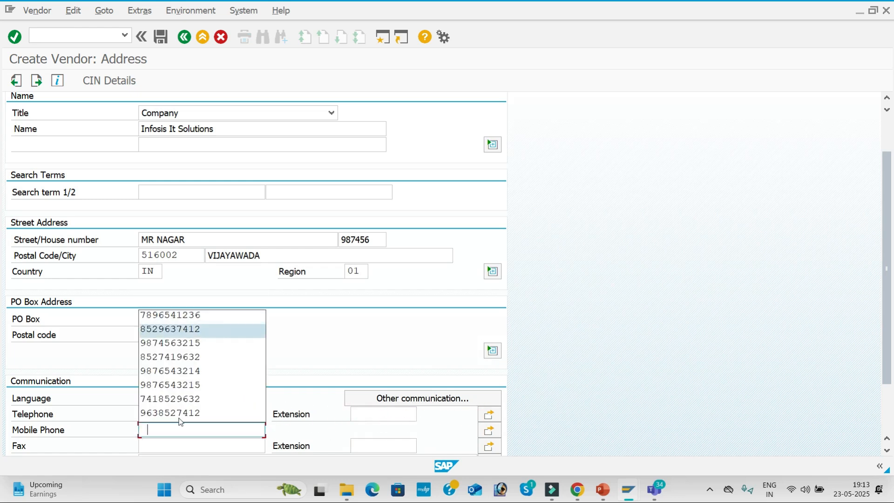
key(Down)
key(Tab)
Fill in the vendor's fax number and continue to the accounting information screen.
key(Down)
key(Down)
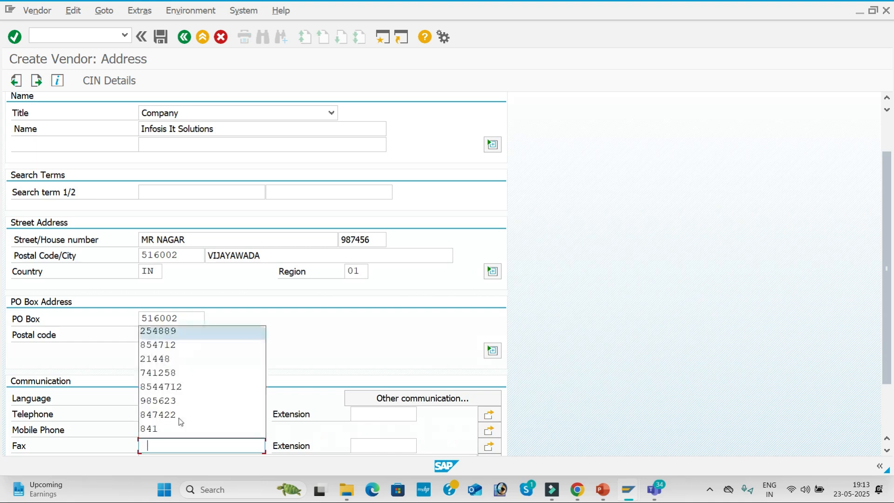
key(Tab)
key(Tab)
key(Return)
key(Return)
key(Return)
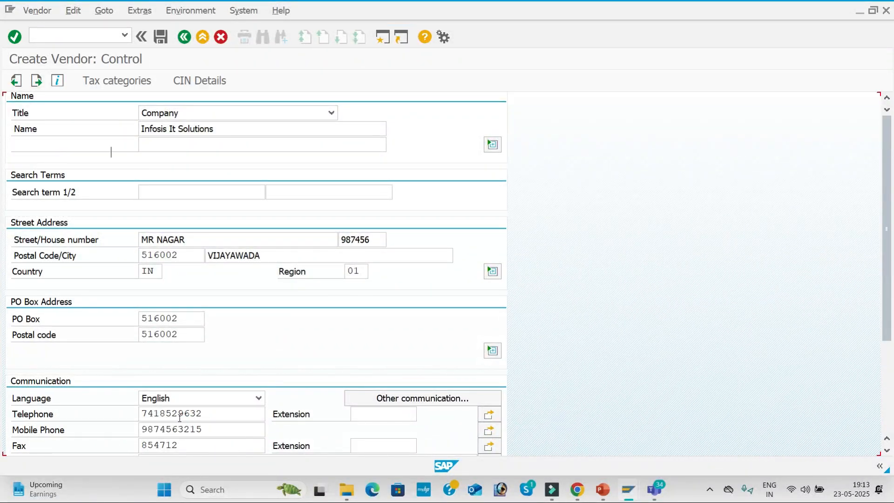
key(Return)
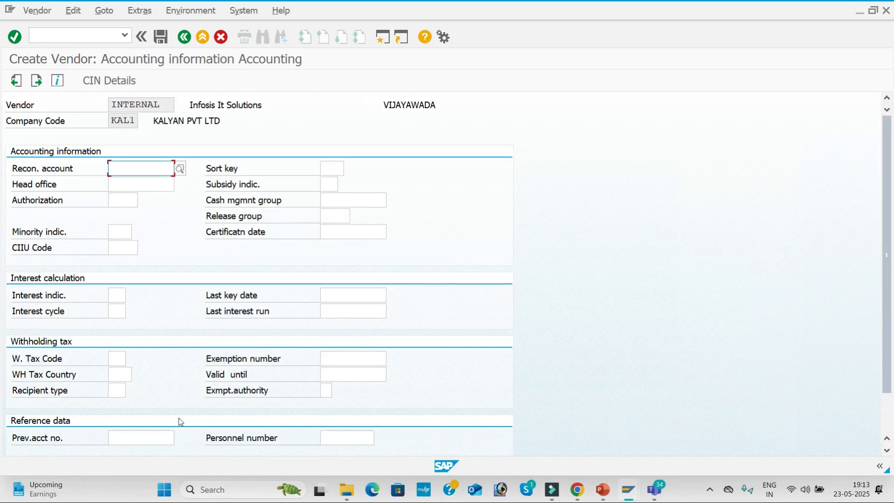
Set reconciliation account 100201, sort key 012 and cash management group A4 for the vendor, and continue to payment transactions.
key(Down)
key(Tab)
key(Down)
key(Tab)
key(Tab)
key(Tab)
key(Tab)
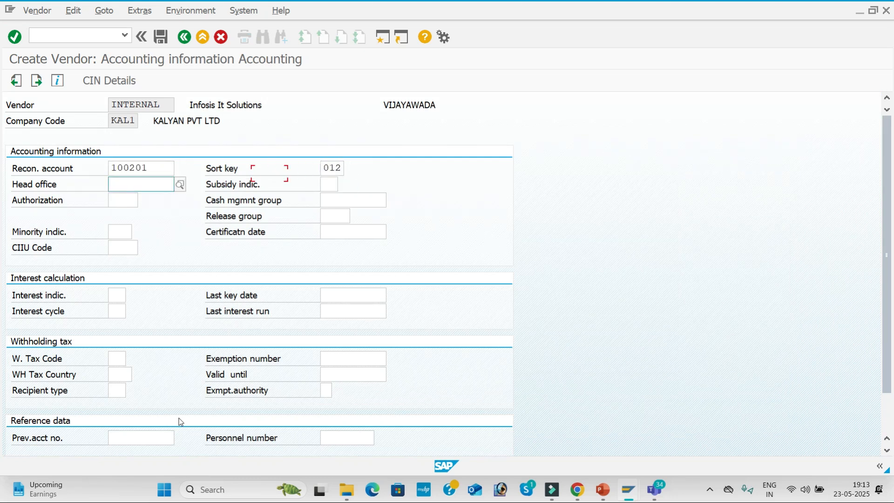
key(Down)
key(Return)
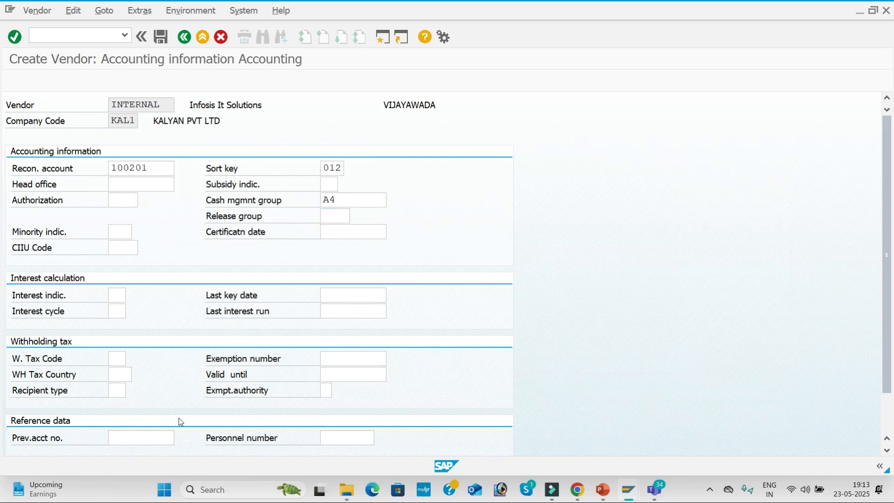
Set payment terms 0001 and tolerance group KAL1 for the vendor, and save it.
key(Down)
key(Down)
key(Tab)
key(Down)
key(Tab)
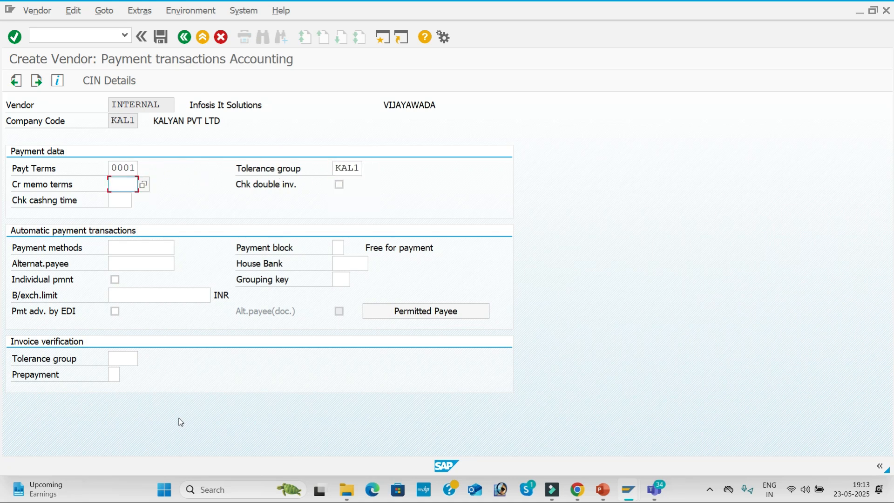
click(160, 40)
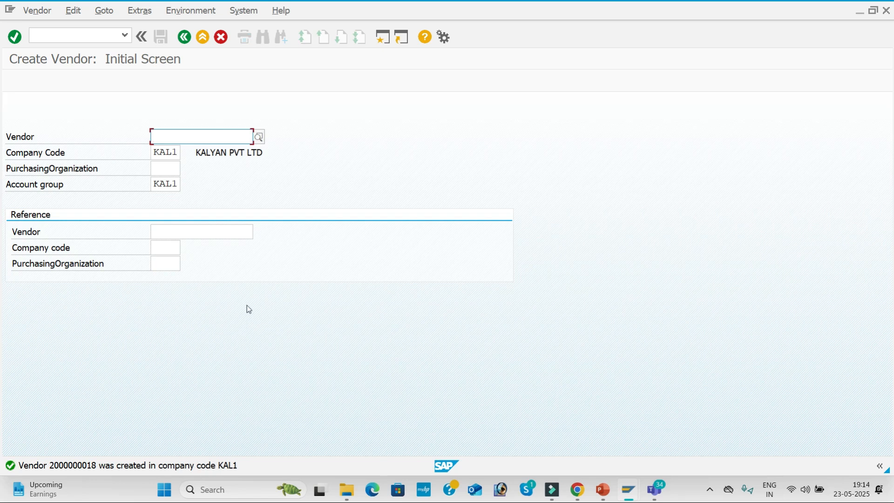
Switch to the Deleting Master Data session, restart transaction OBR2 and select vendors for deletion.
click(64, 36)
key(alt+Tab)
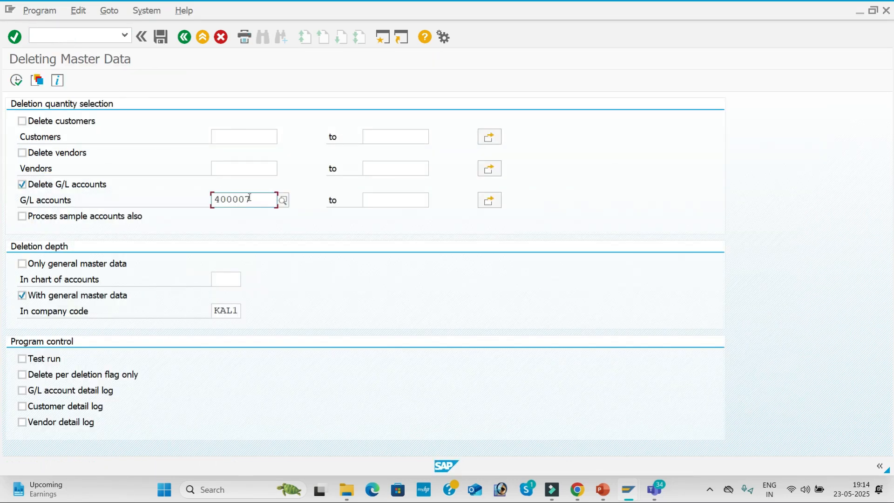
click(65, 37)
text(/)
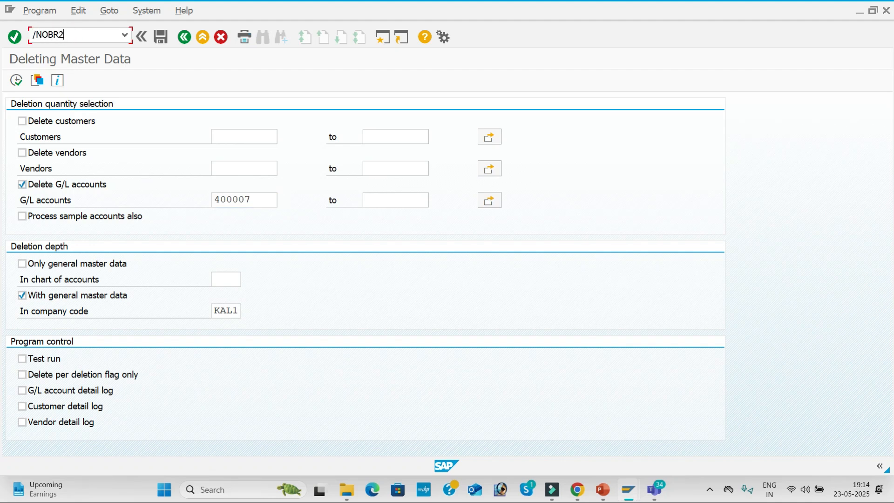
text(NOBR2)
key(Return)
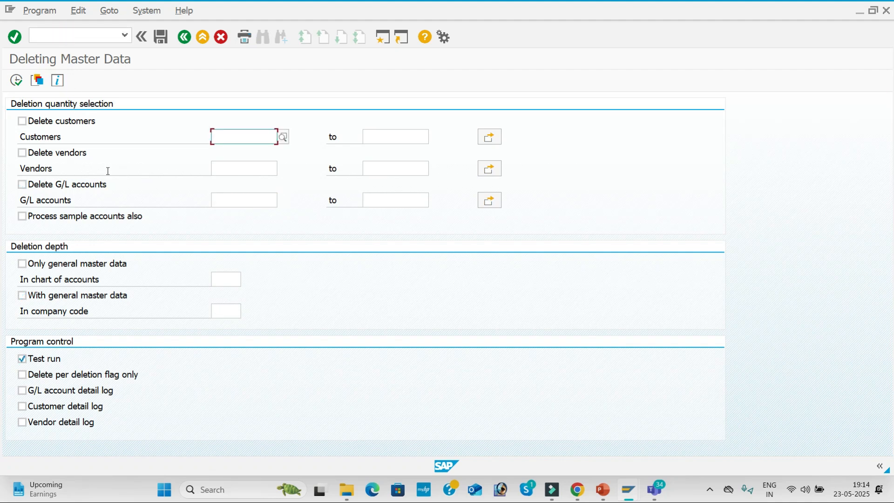
click(22, 153)
click(23, 153)
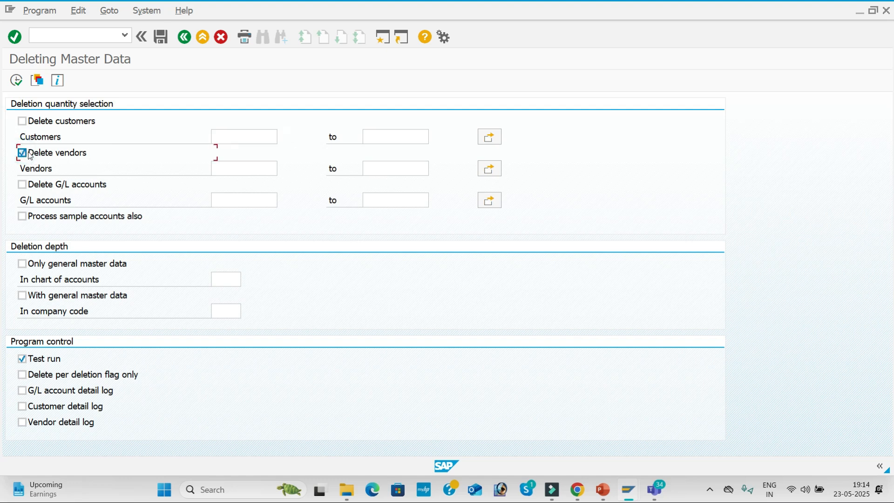
Look up the KAL1 vendors and choose BMW IT SOLUTIONS as the vendor for deletion.
click(250, 162)
click(282, 169)
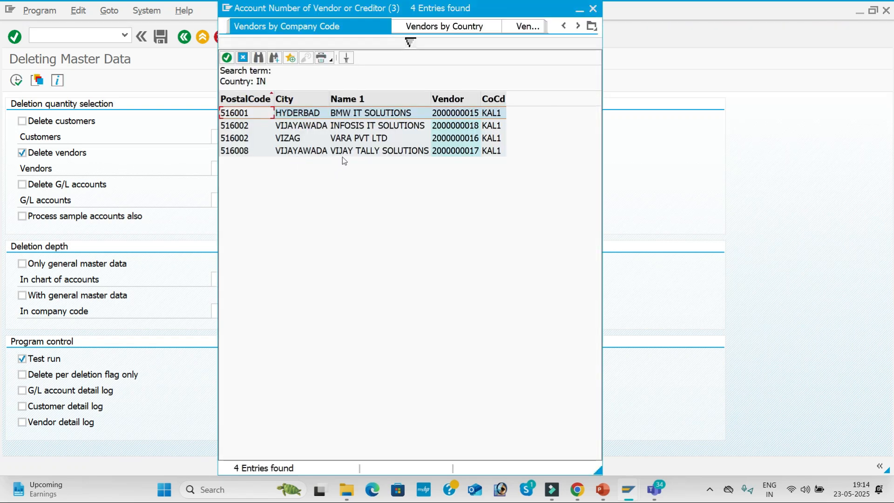
click(412, 128)
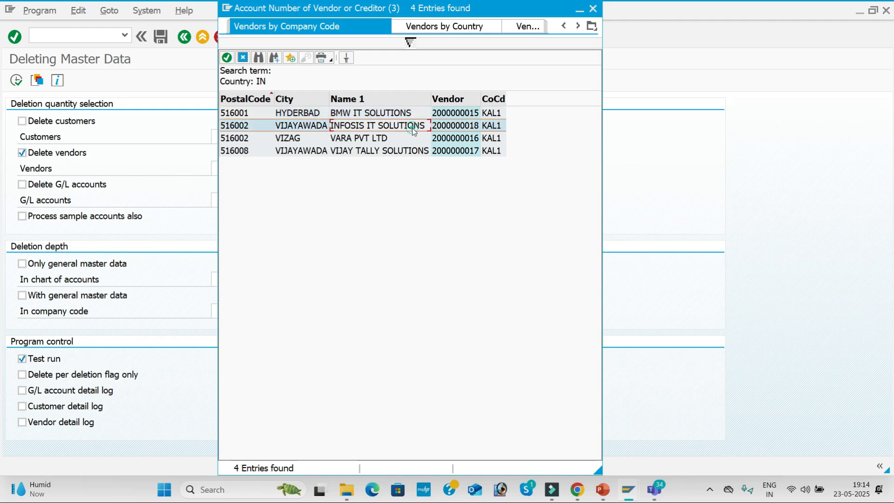
click(387, 139)
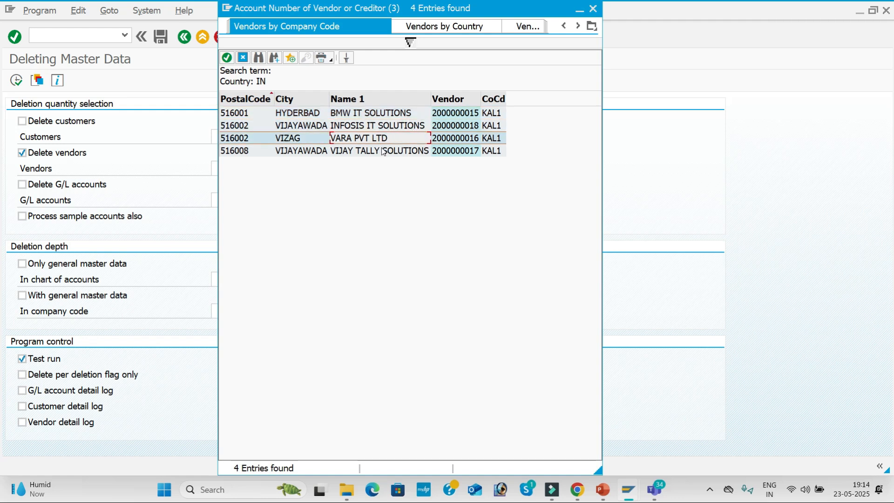
click(385, 151)
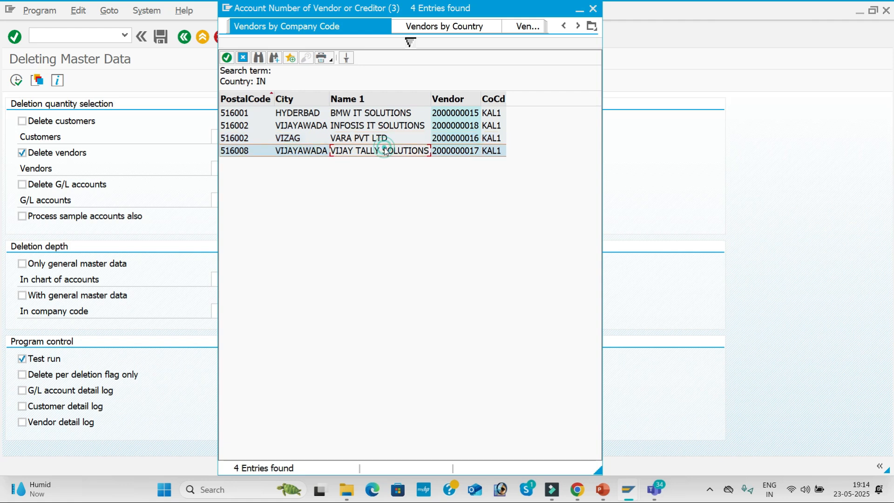
double_click(372, 116)
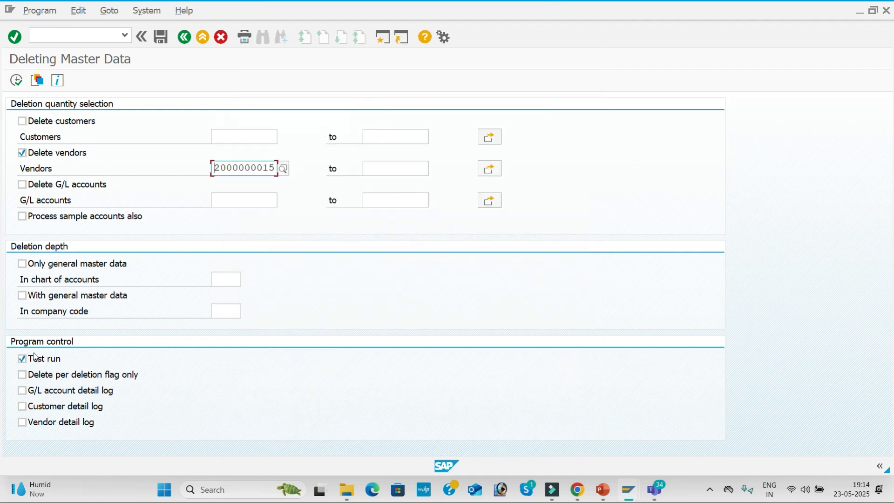
Include general master data in the deletion for company code KAL1 and execute the program as a test run.
click(22, 295)
click(234, 312)
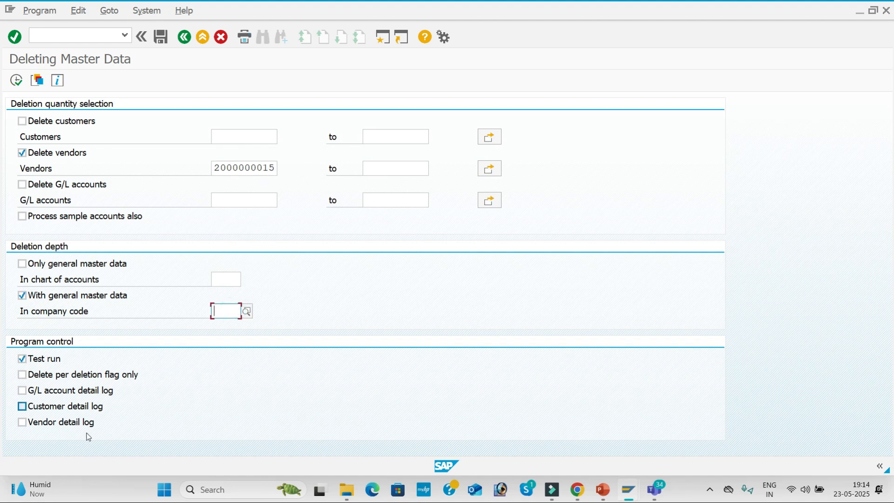
click(228, 324)
click(15, 80)
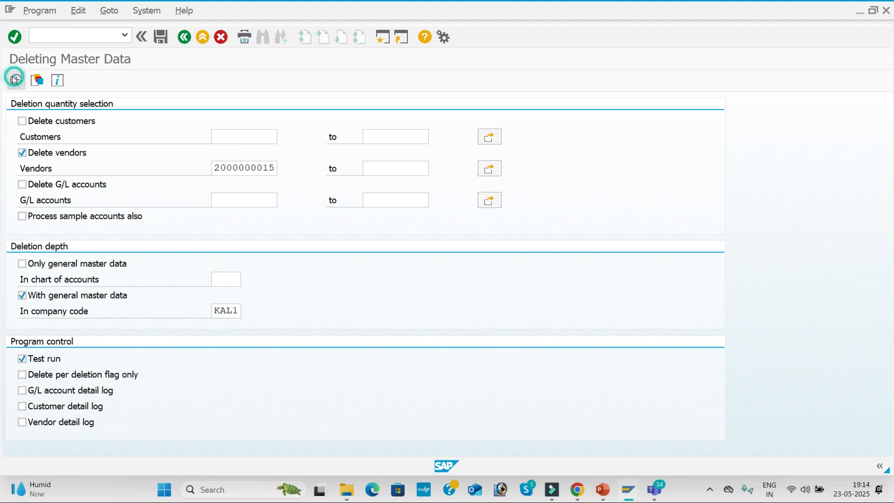
mouse_move(26, 479)
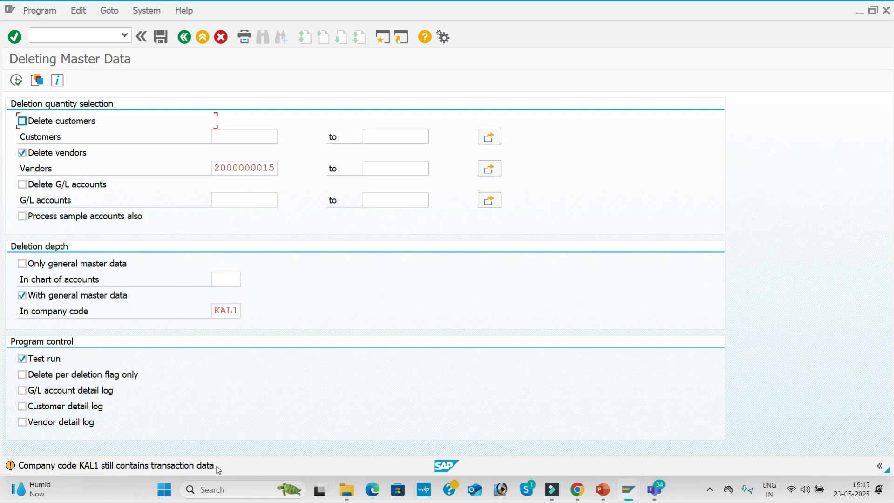
Replace the vendor selection with INFOSIS IT SOLUTIONS from company code KAL1 and execute the test run.
click(251, 168)
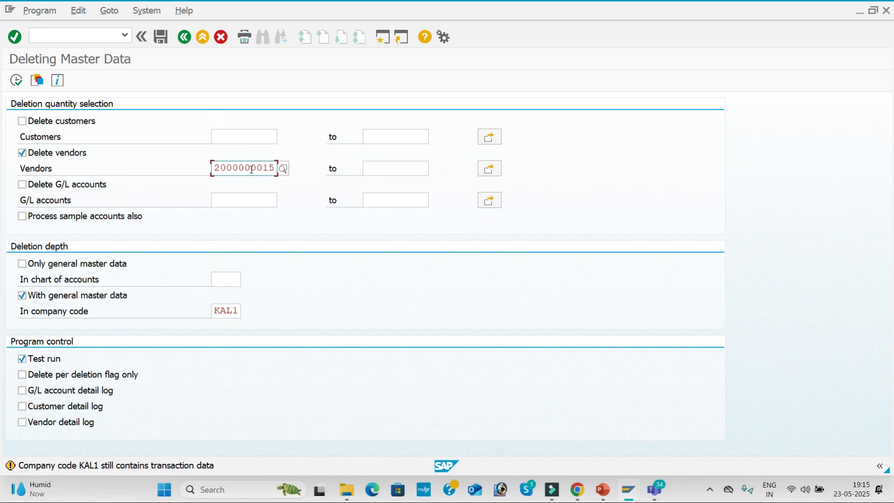
click(283, 169)
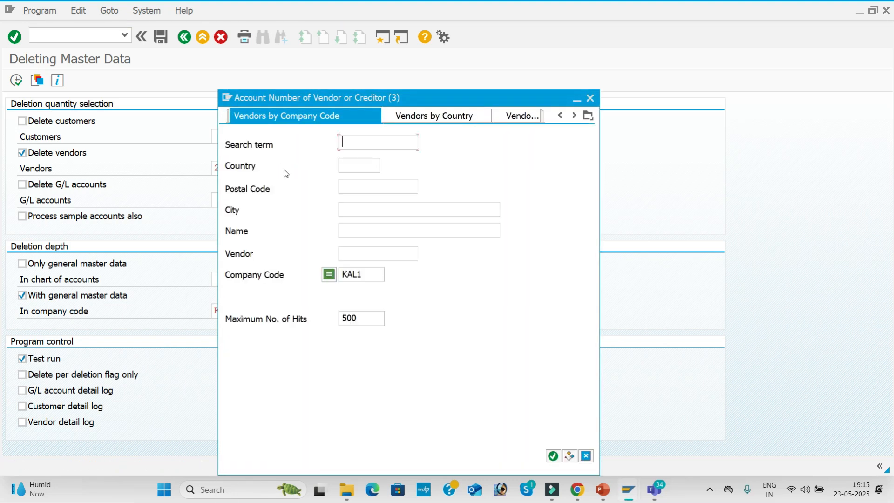
key(Return)
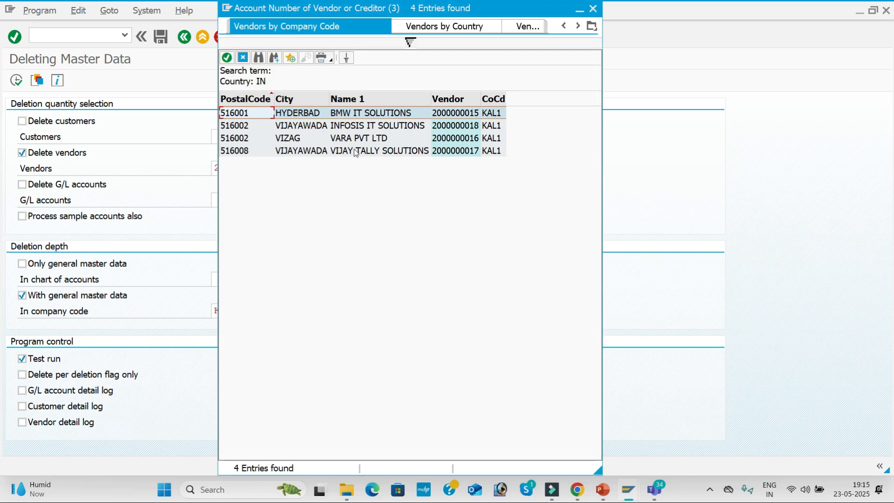
double_click(373, 126)
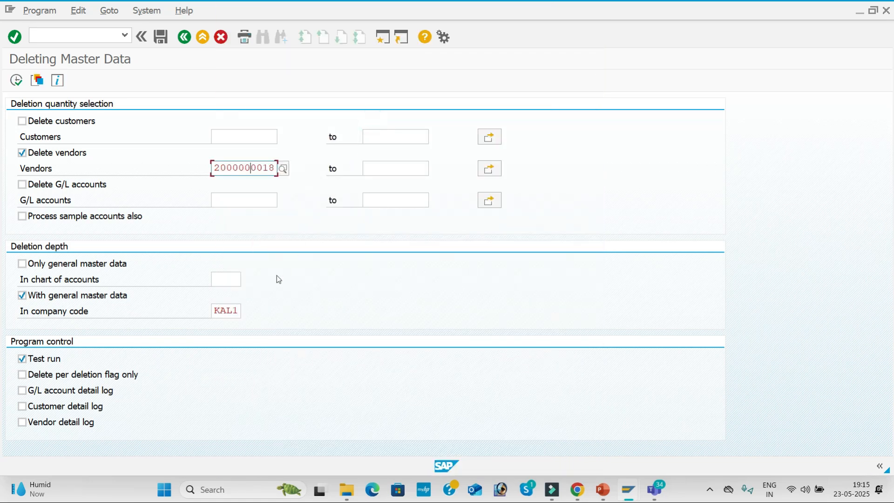
click(16, 80)
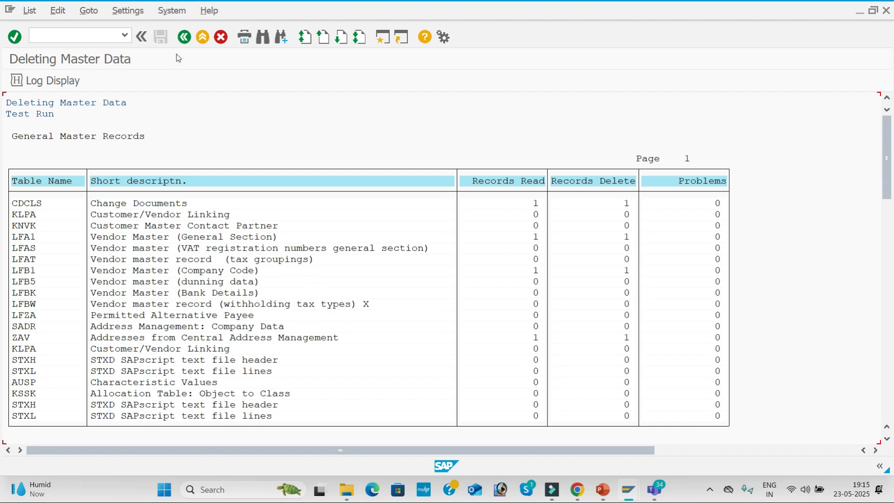
Turn off the test run, delete the selected vendor from the database, and return to the selection screen.
click(184, 41)
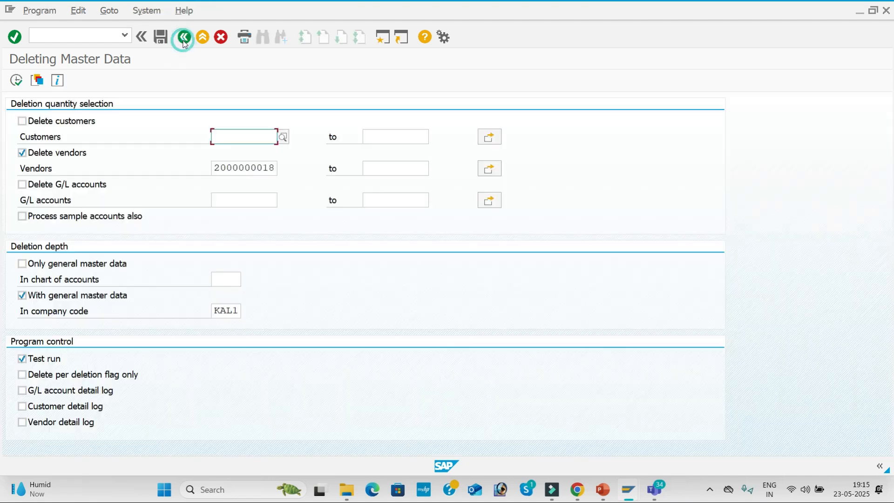
click(24, 362)
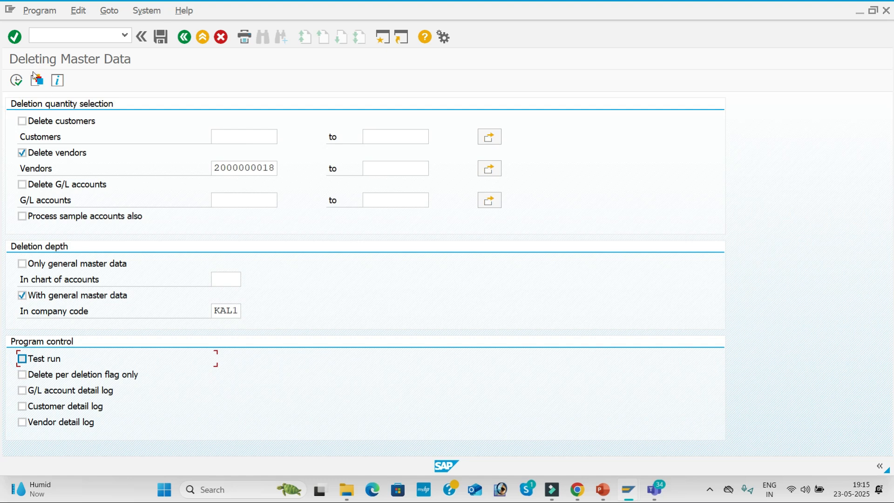
click(16, 85)
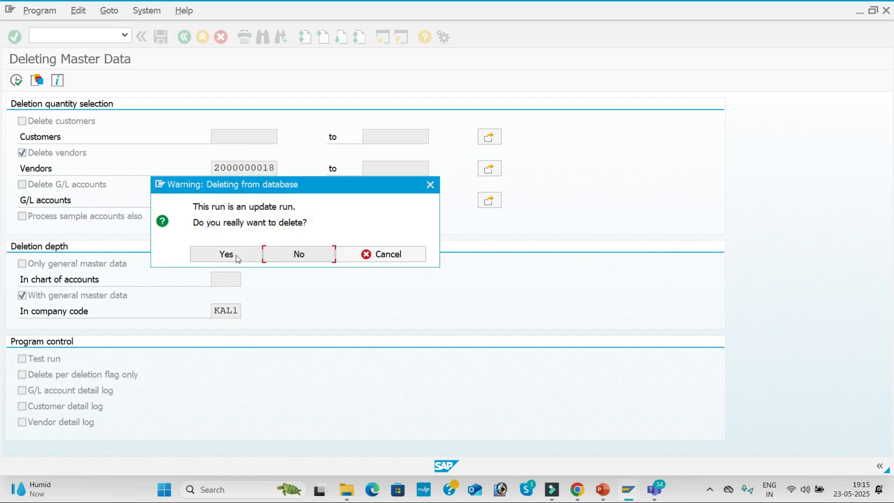
click(237, 257)
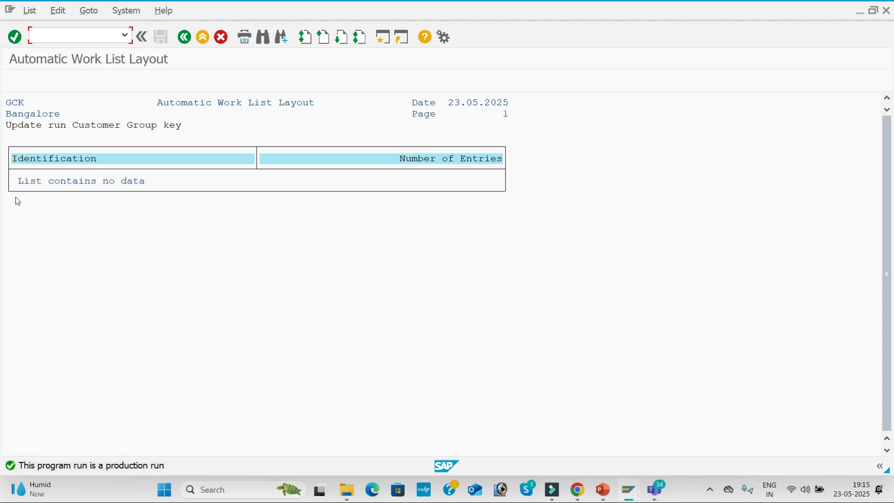
click(185, 37)
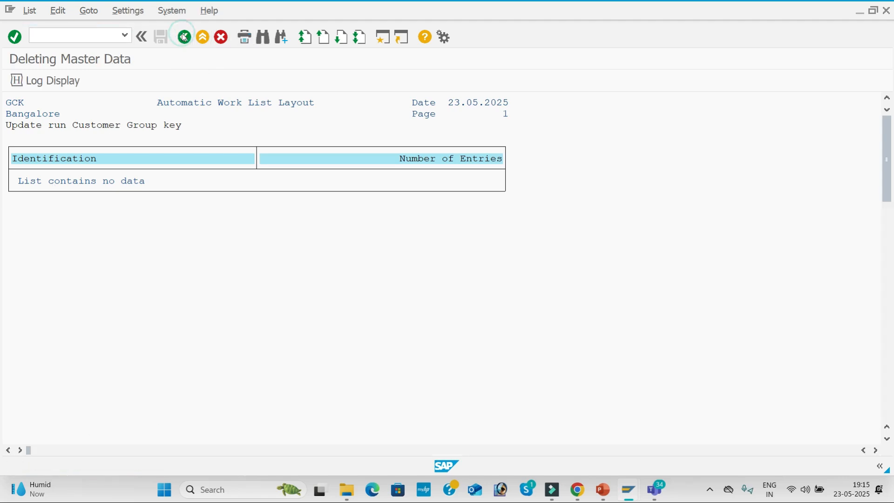
click(191, 39)
List the KAL1 vendors again to check which vendors remain after the deletion.
click(270, 169)
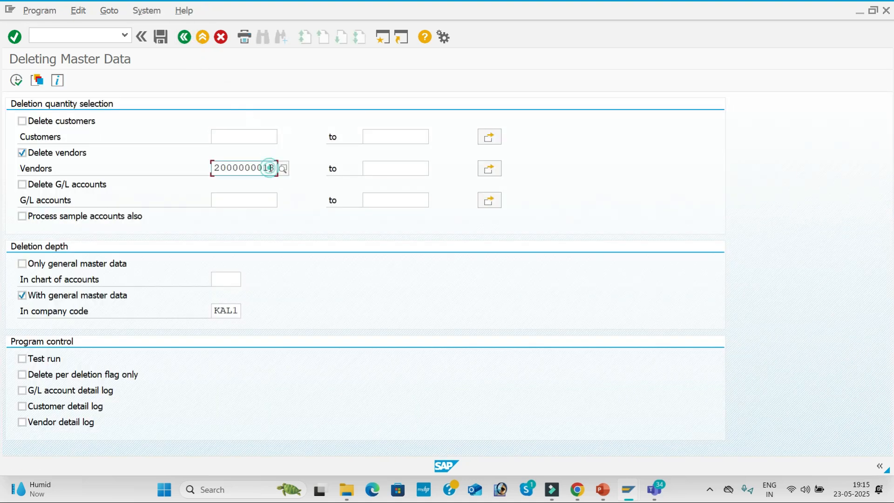
click(282, 170)
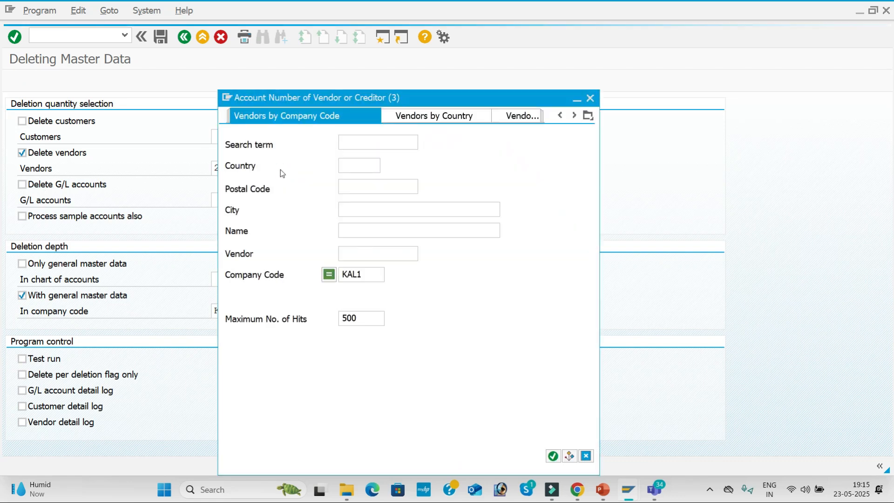
key(Return)
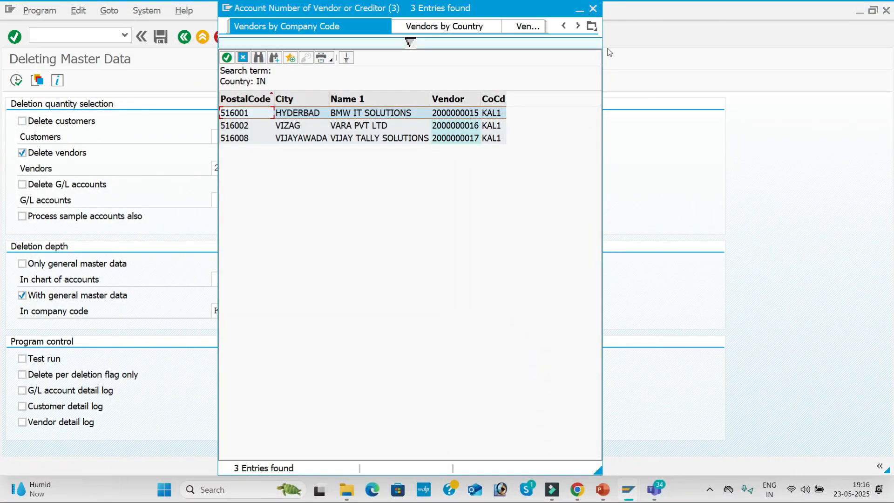
click(428, 21)
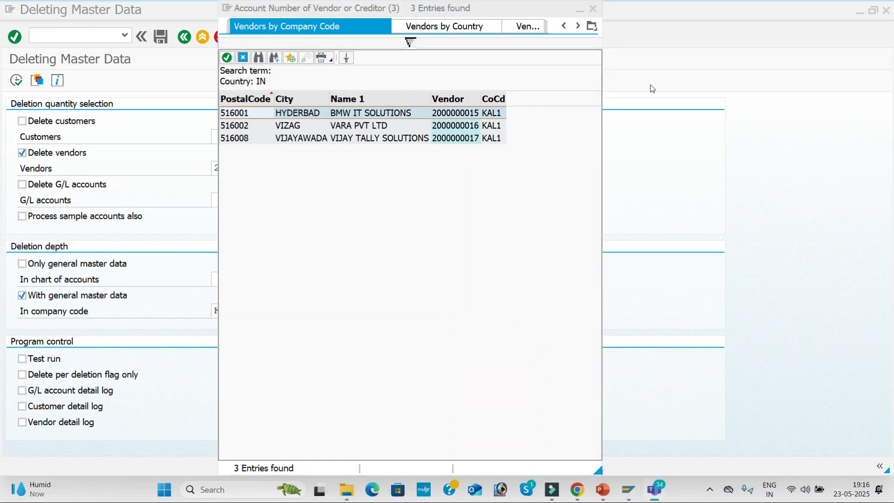
click(624, 72)
click(499, 12)
drag(513, 18, 528, 55)
drag(512, 13, 531, 73)
click(600, 70)
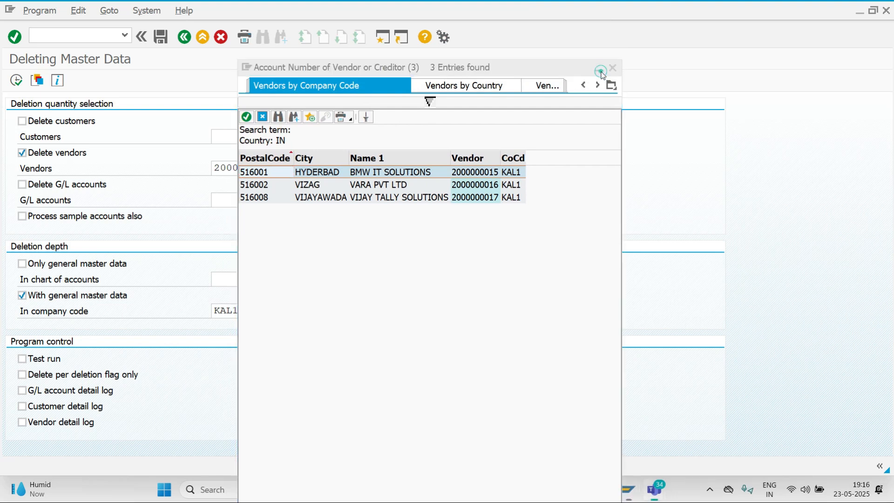
click(87, 42)
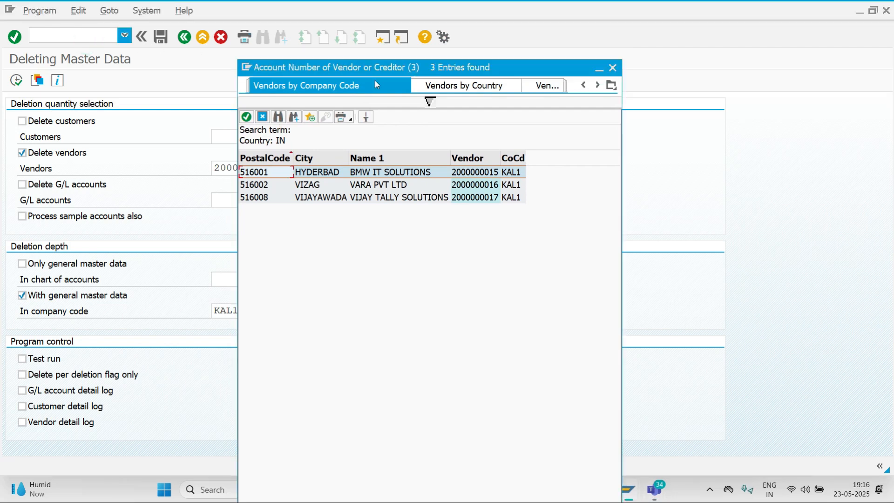
click(600, 71)
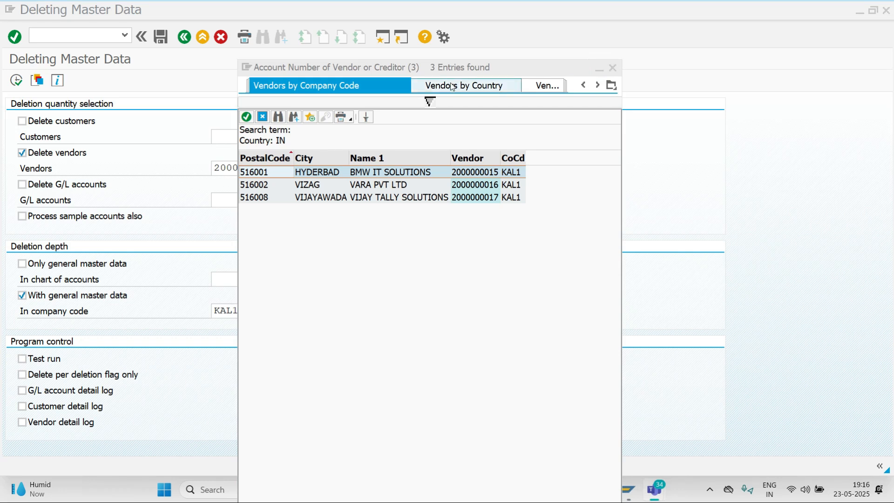
Leave the master data deletion transaction and open the customer creation transaction.
click(82, 39)
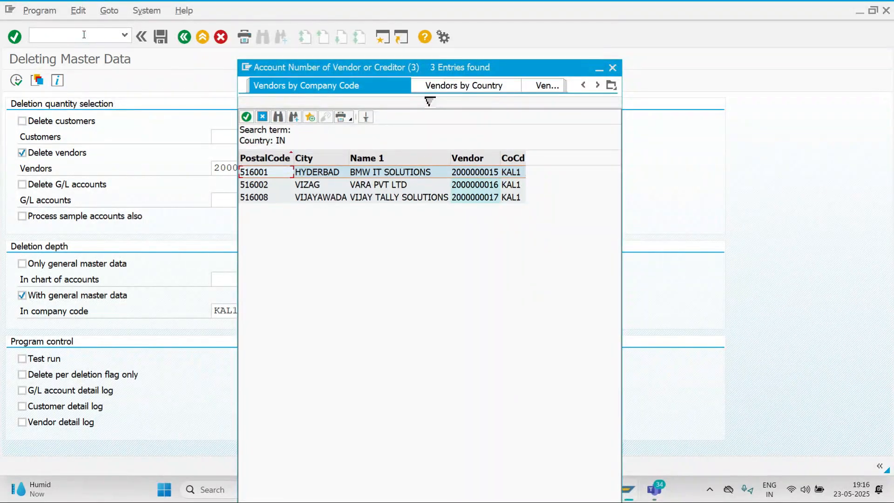
text(/n)
key(Return)
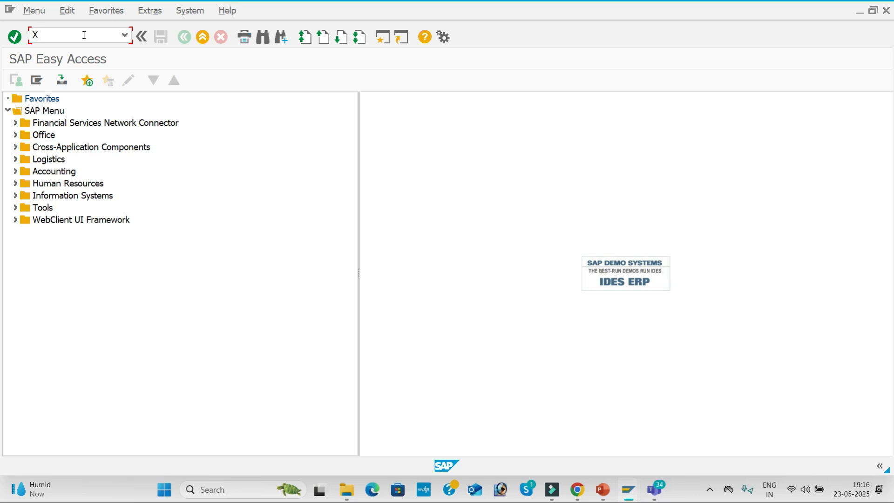
key(Return)
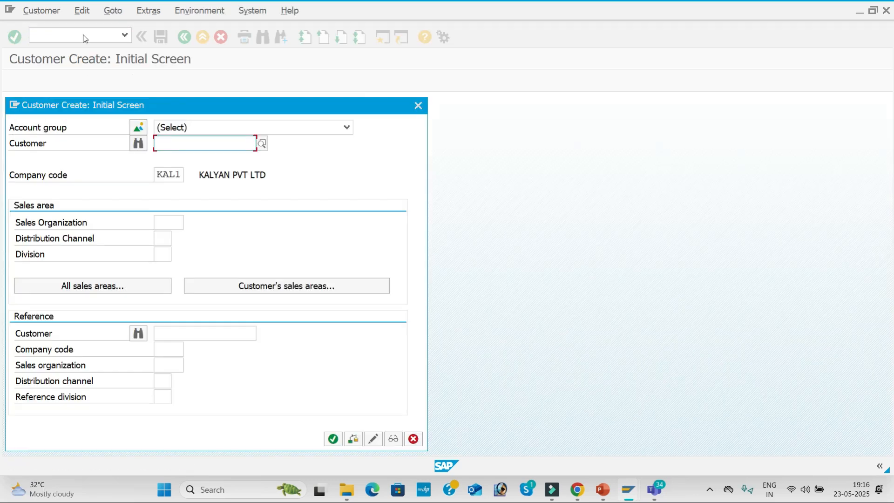
Choose account group KAL4 (DOMESTIC CUSTOMER KAL1) for the new customer and continue to the general data.
click(143, 132)
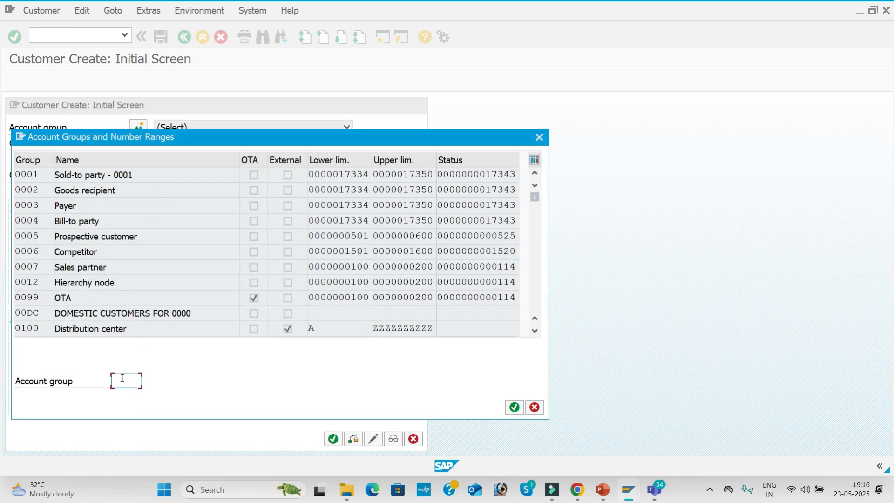
text(K)
key(Return)
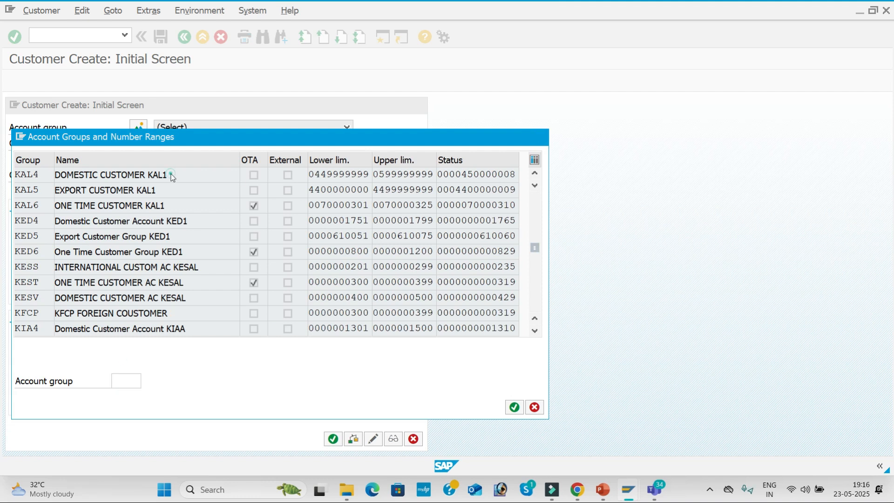
double_click(172, 175)
key(Return)
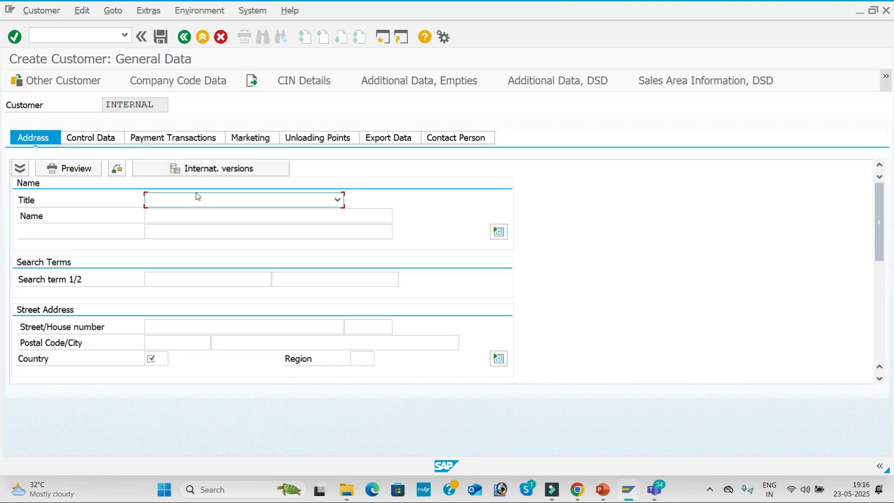
Set the customer's title to Company and the name to PRAVALIKA MERCHANTS.
click(338, 200)
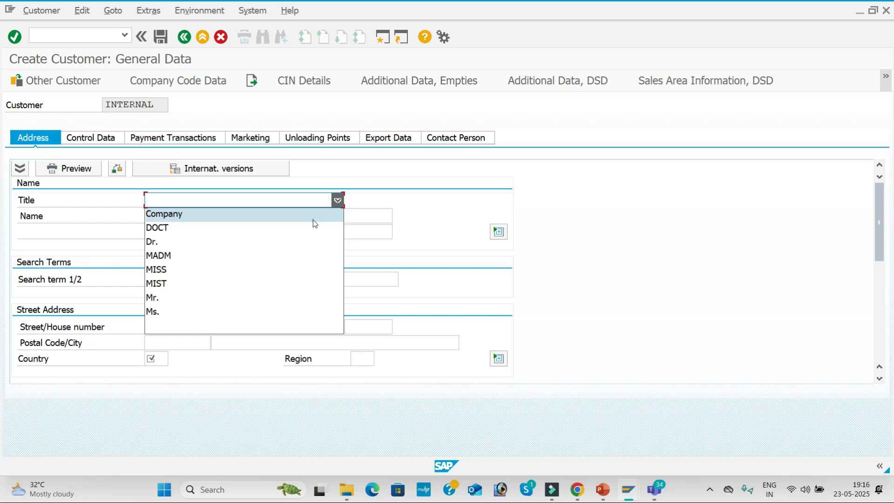
click(312, 217)
click(307, 216)
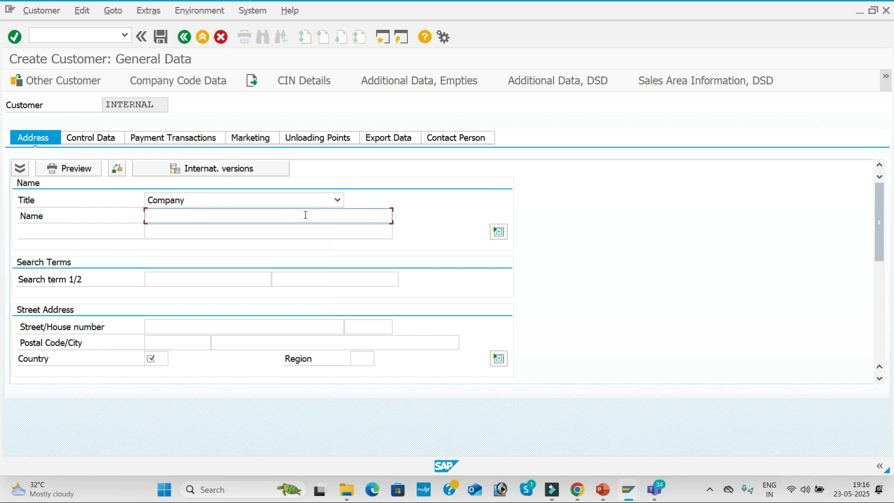
text(PRAVALIKA  MERCHANTS)
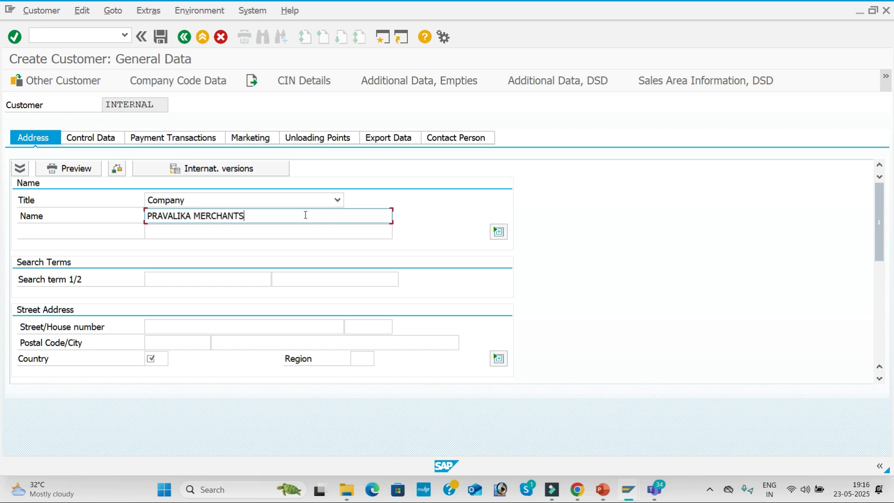
Fill in the new customer's street, house number, postal code and city in the street address.
click(209, 323)
text(MR ANGA)
key(BackSpace)
key(BackSpace)
key(BackSpace)
text(GAR)
key(Tab)
text(1111)
key(Tab)
click(183, 362)
click(241, 341)
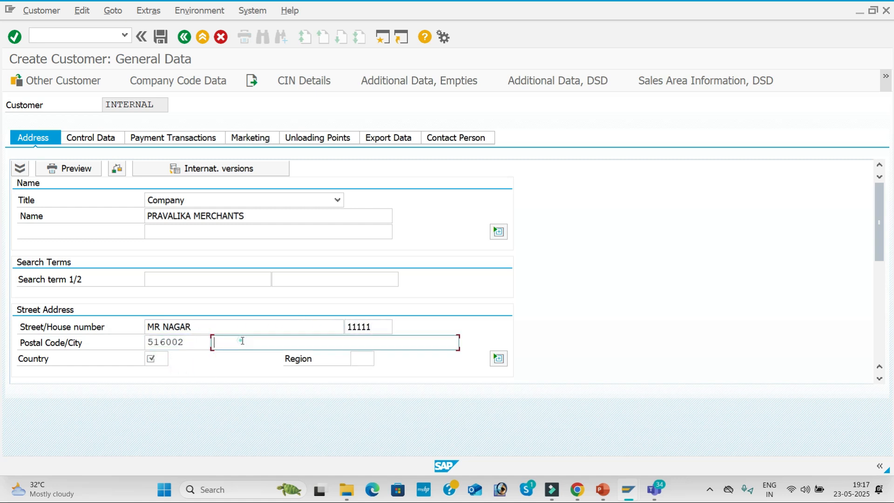
click(250, 356)
Set the customer's country to IN and the region to 01.
click(158, 360)
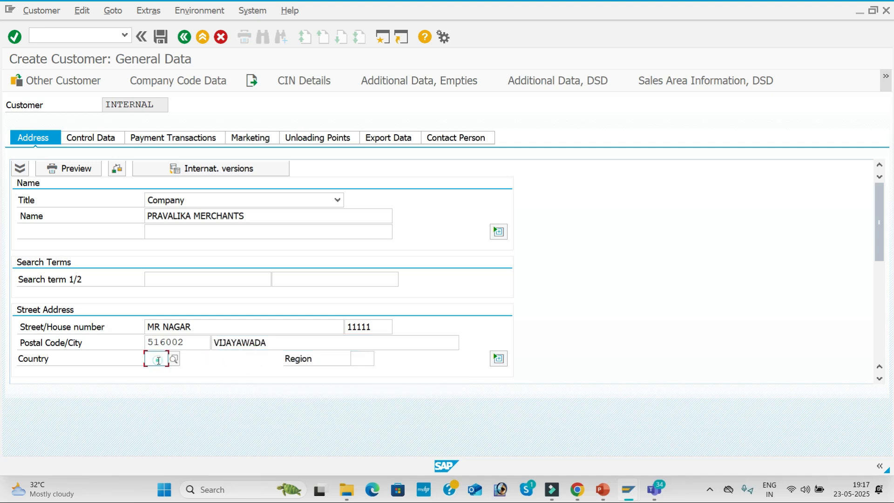
click(159, 369)
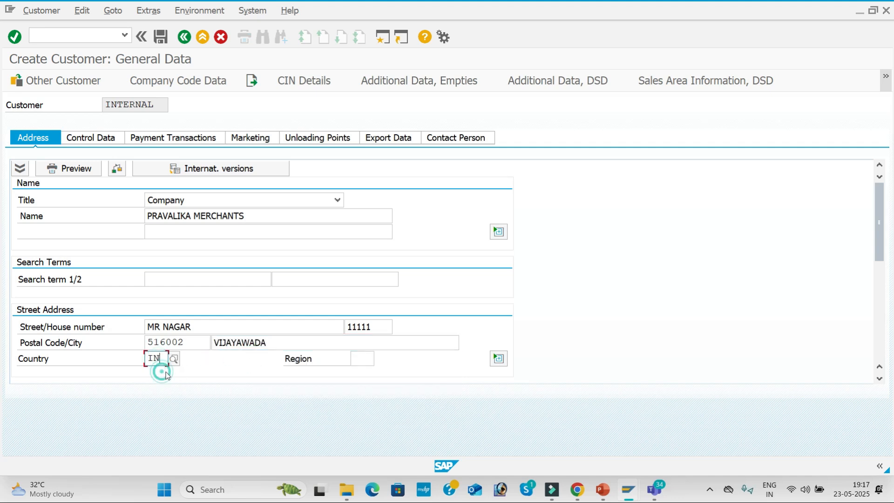
click(362, 360)
click(365, 372)
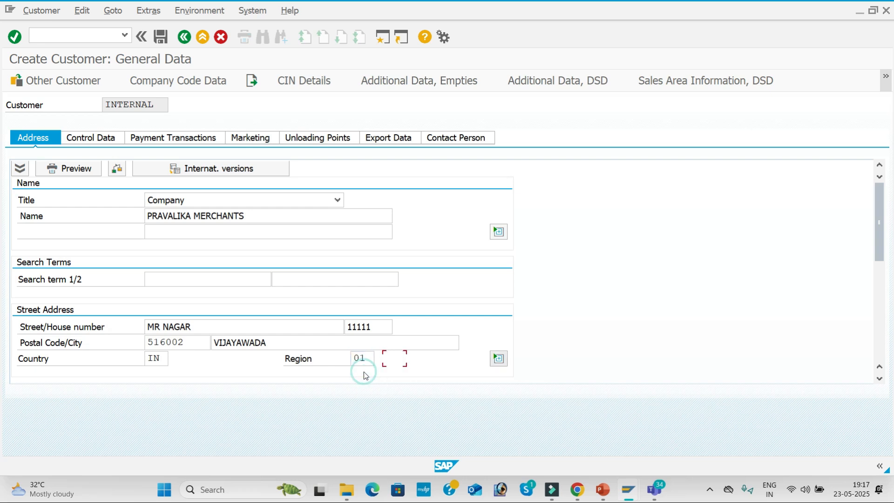
Fill in the PO box and its postal code in the customer's PO box address.
key(Tab)
key(Down)
key(Tab)
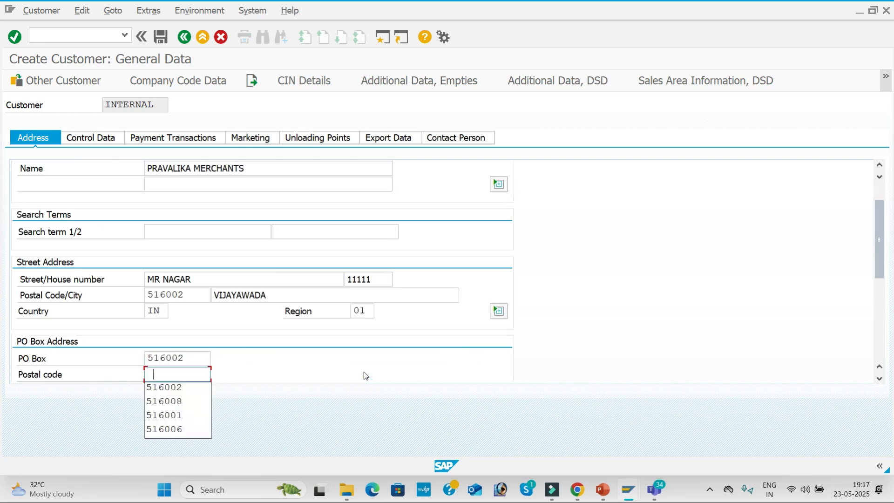
key(Down)
key(Tab)
Fill in the customer's telephone, mobile phone and fax numbers in the communication details, leaving the extensions blank.
key(Tab)
key(Tab)
key(Tab)
key(Down)
key(Tab)
key(Tab)
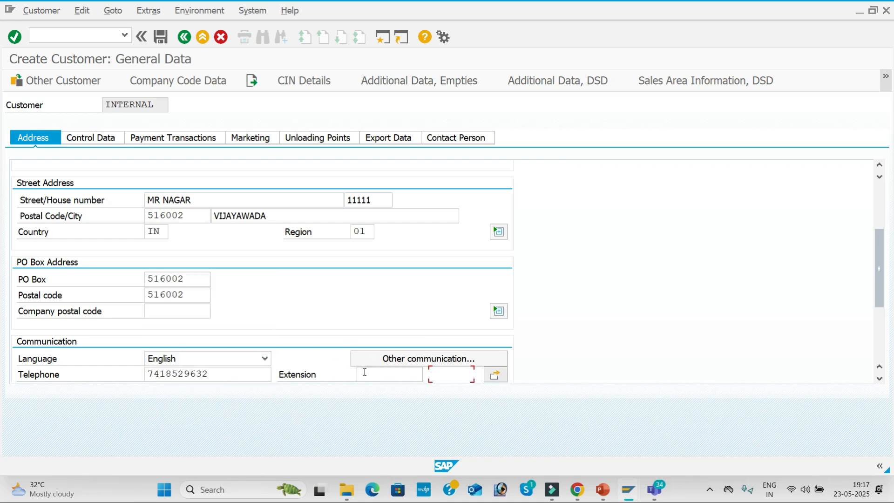
key(Tab)
key(Down)
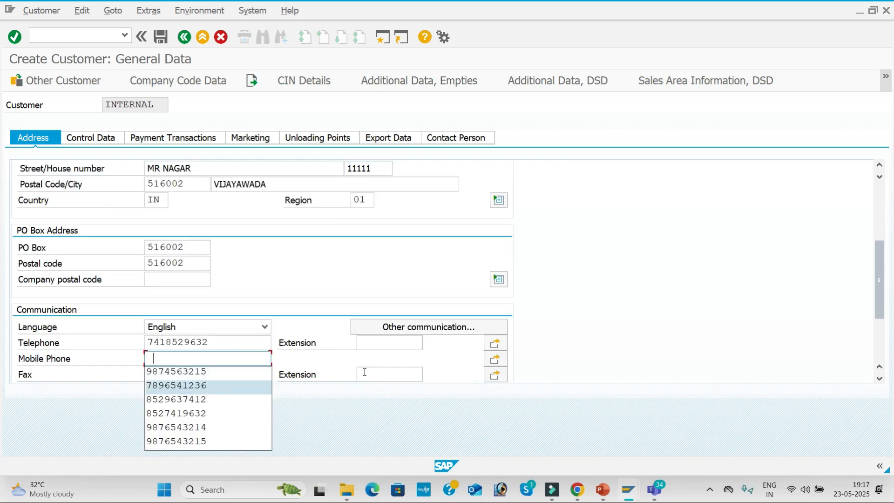
key(Tab)
key(Tab)
key(Down)
key(Tab)
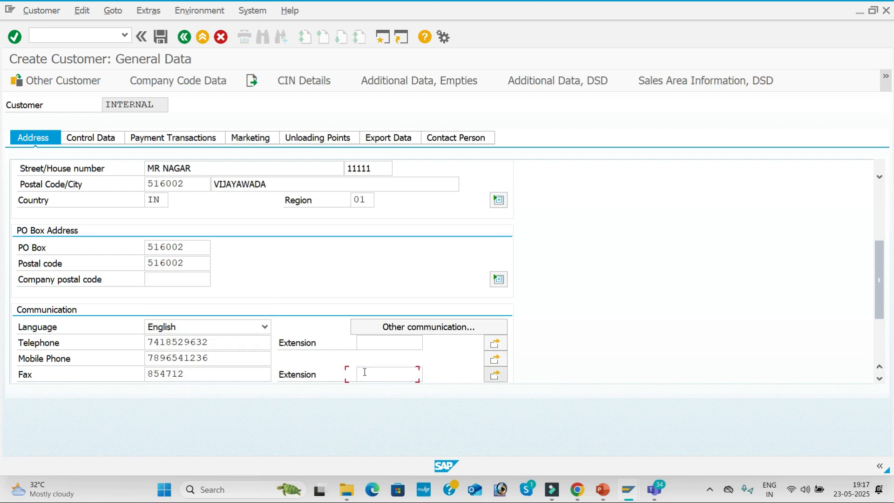
key(Tab)
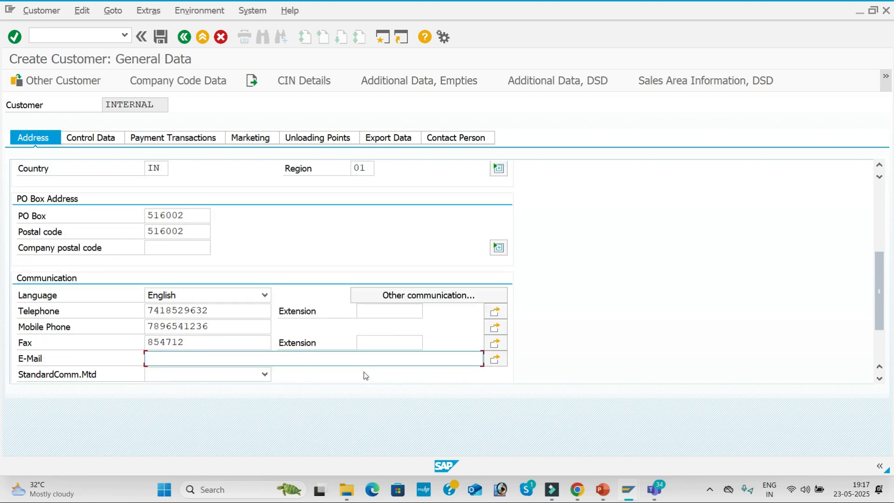
Enter the reconciliation account and sort key 031 in the customer's company code data.
click(167, 82)
click(158, 213)
click(342, 200)
text(031)
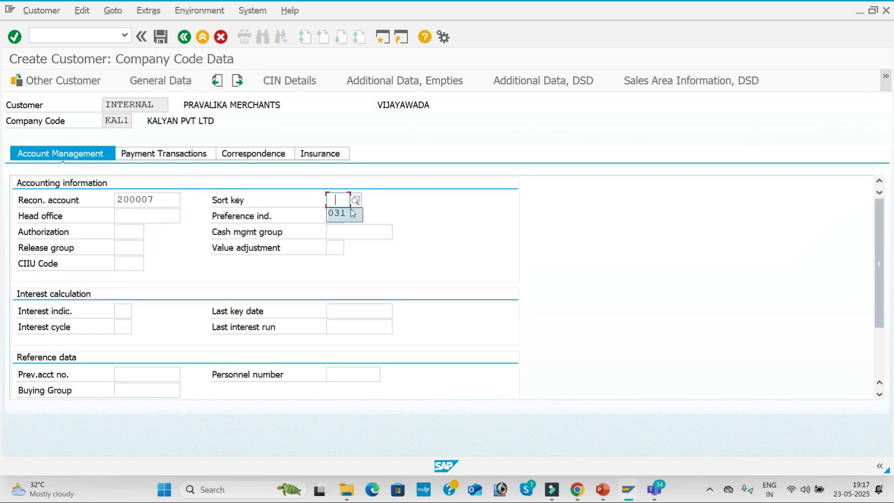
click(353, 227)
click(350, 240)
Set the customer's terms of payment to 0001 and tolerance group to KAL1, and save the customer.
click(167, 153)
click(189, 200)
click(178, 209)
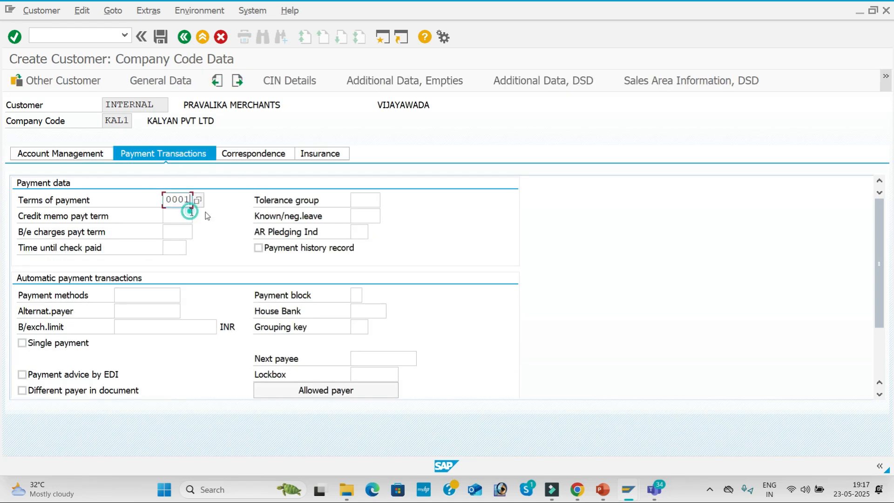
click(369, 195)
click(366, 212)
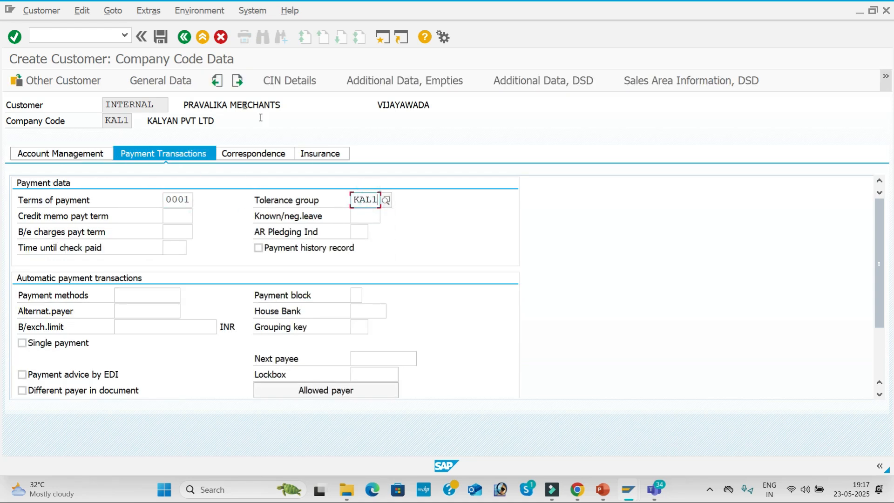
click(161, 37)
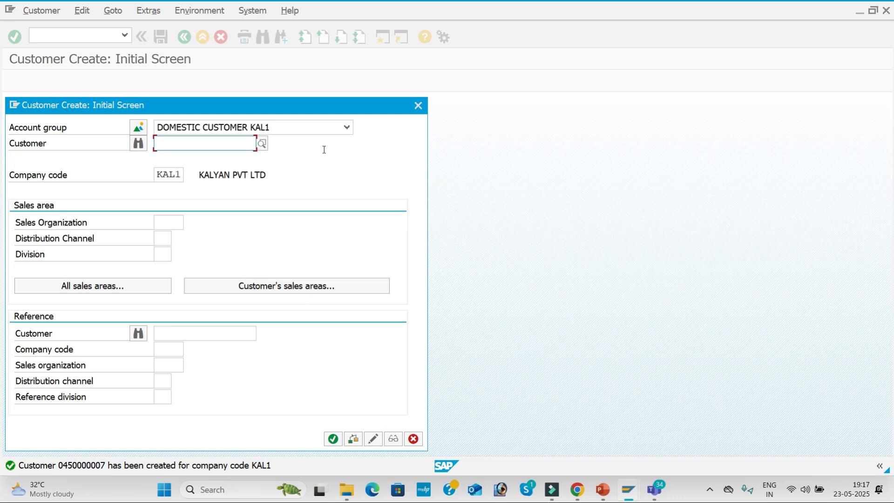
Leave customer creation and open the master data deletion transaction OBR2.
click(421, 107)
click(118, 38)
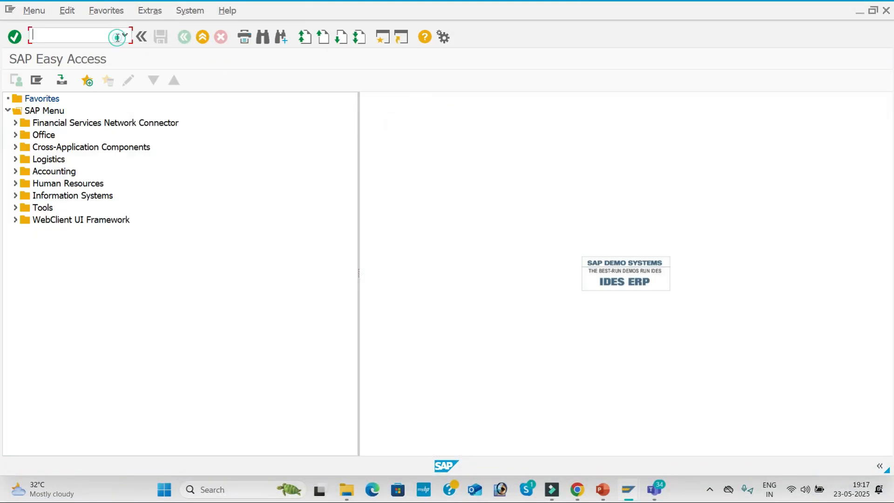
text(OBR2)
key(Return)
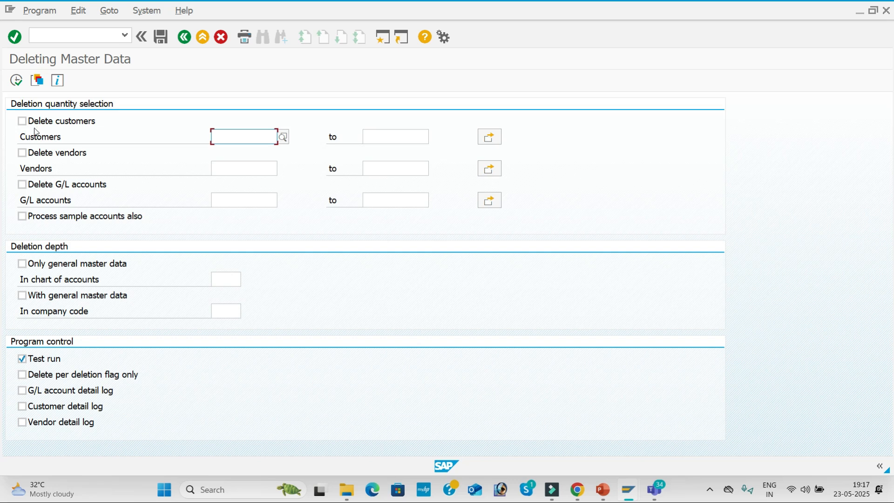
Enable customer deletion and pick the customer ARJUN PVT LTD from the customers of company code KAL1.
click(22, 121)
click(262, 136)
click(282, 138)
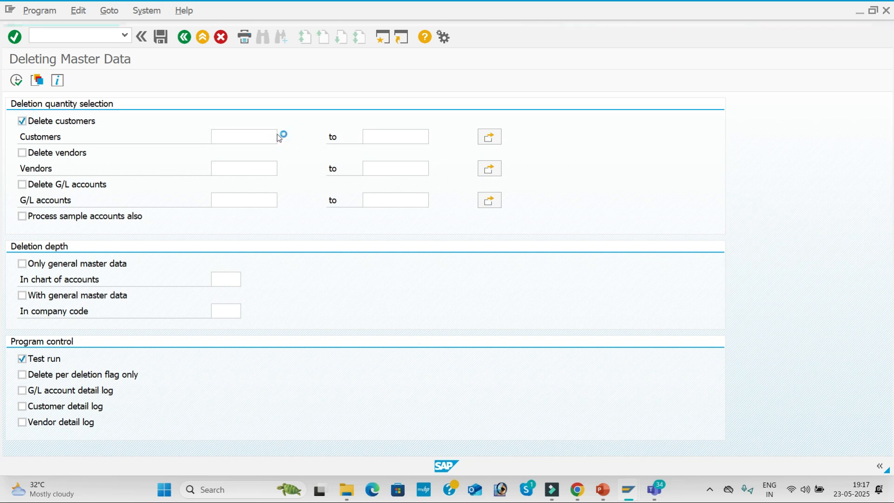
key(Return)
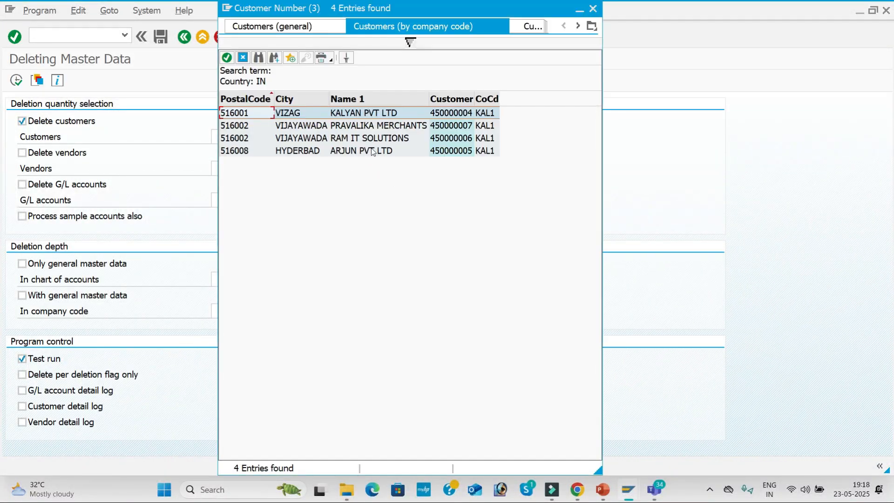
click(375, 127)
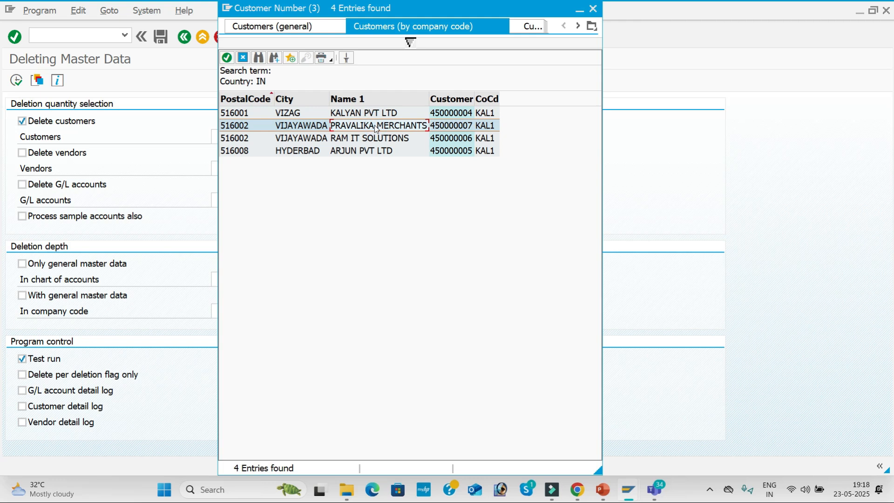
click(384, 151)
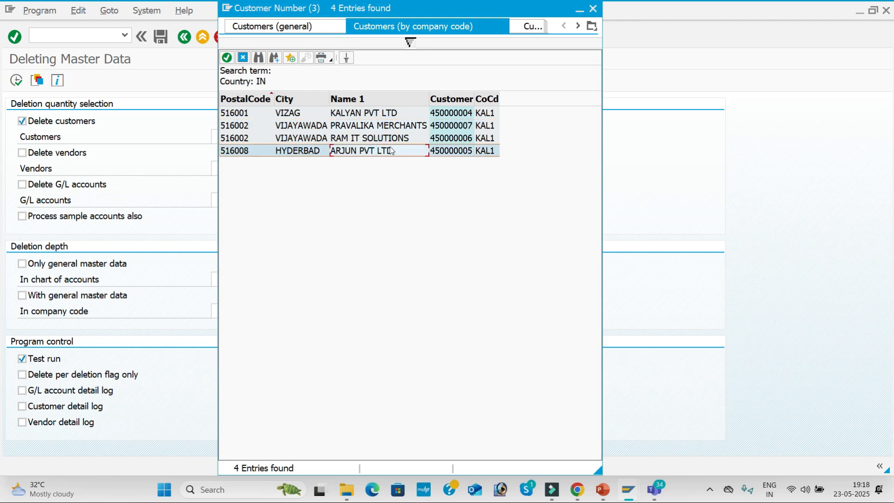
double_click(390, 150)
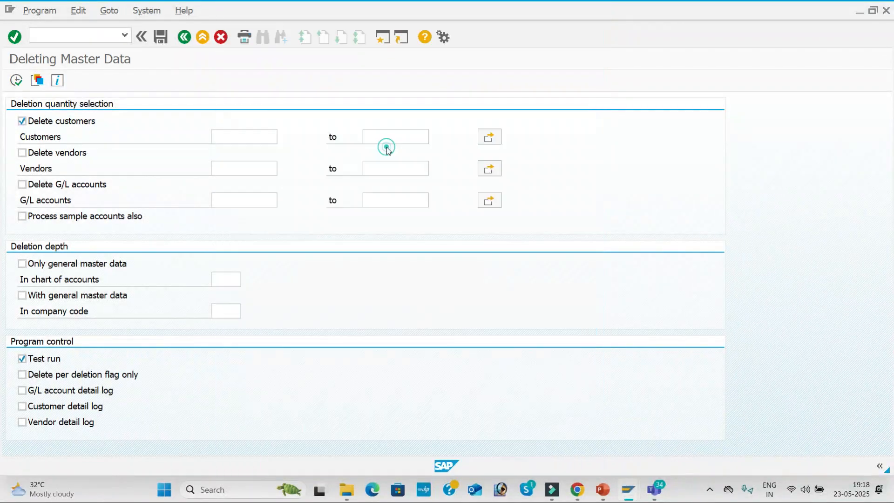
Set the deletion depth to include general master data in company code KAL1 and execute the test run.
click(21, 295)
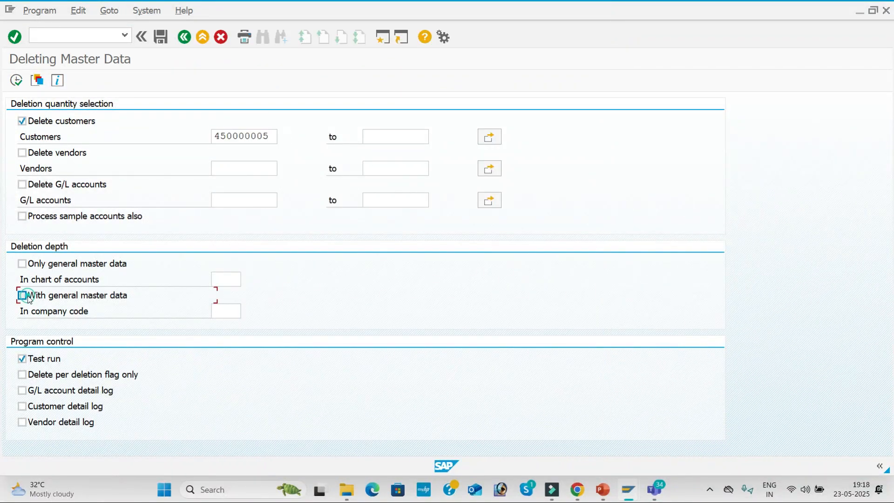
click(231, 308)
key(space)
click(232, 326)
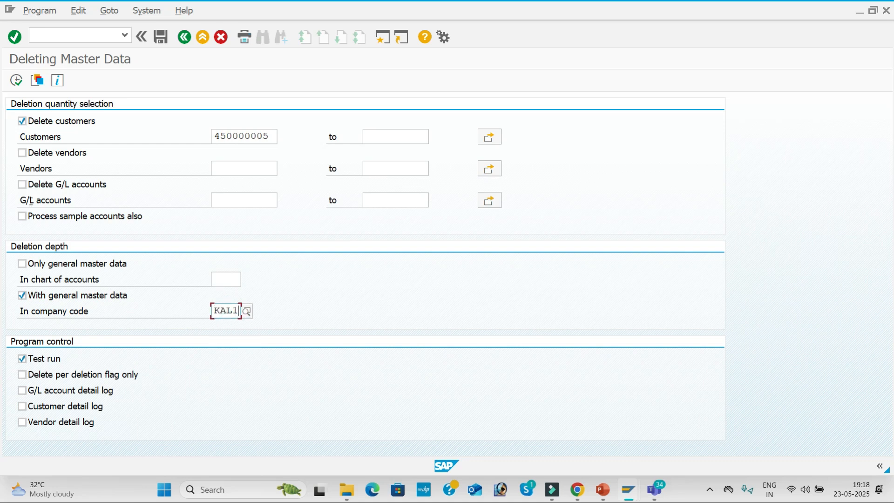
click(16, 80)
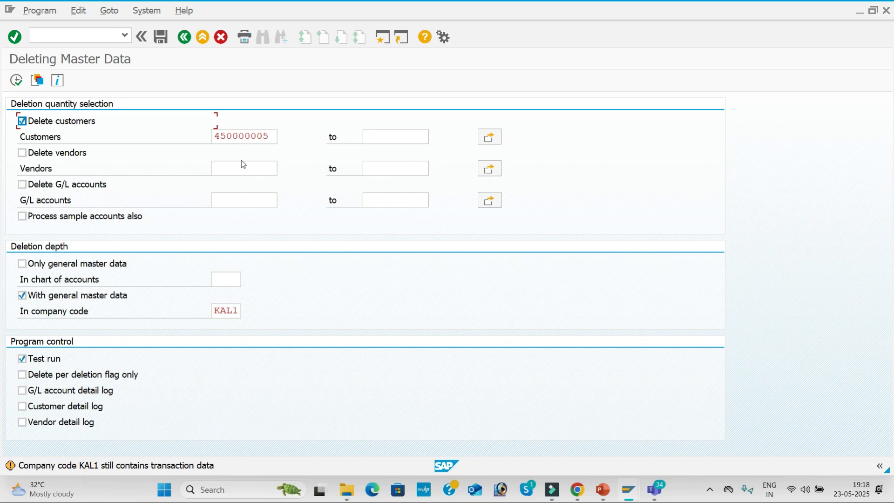
Replace the customer selected for deletion with PRAVALIKA MERCHANTS from the KAL1 customer list.
click(257, 136)
click(283, 136)
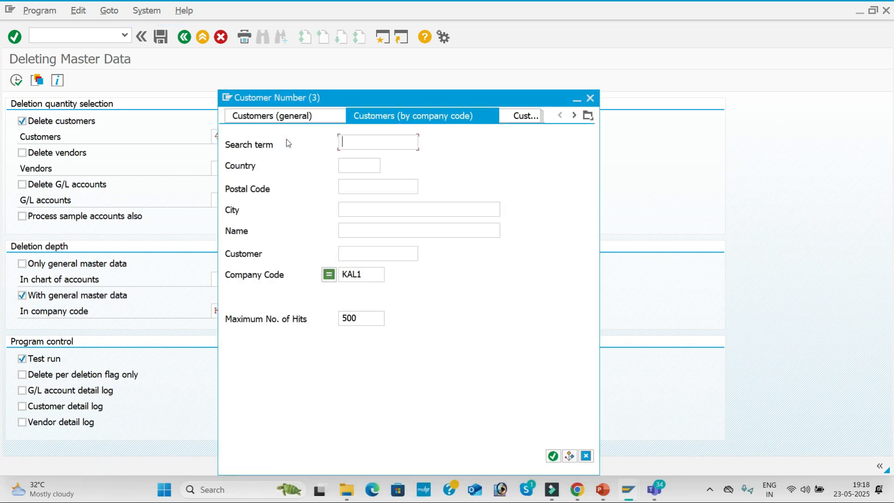
key(Return)
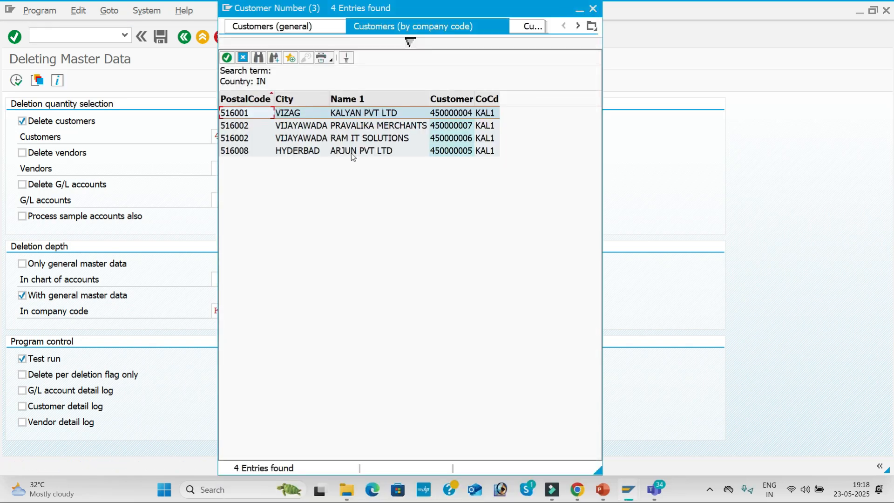
double_click(359, 126)
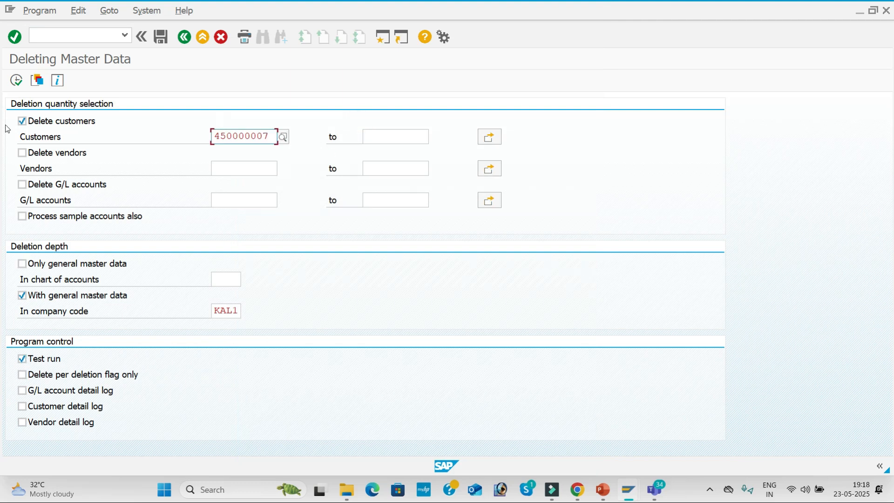
Execute the deletion as a test run and review the customer master records it would delete.
click(17, 81)
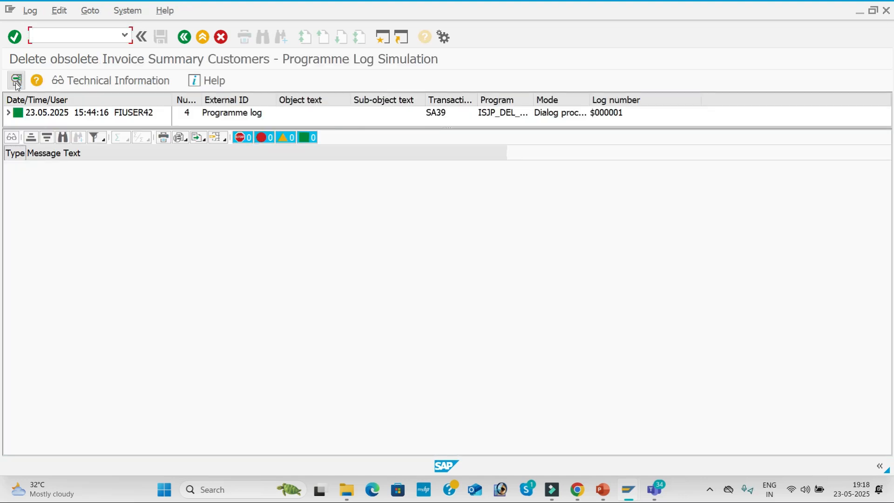
click(185, 37)
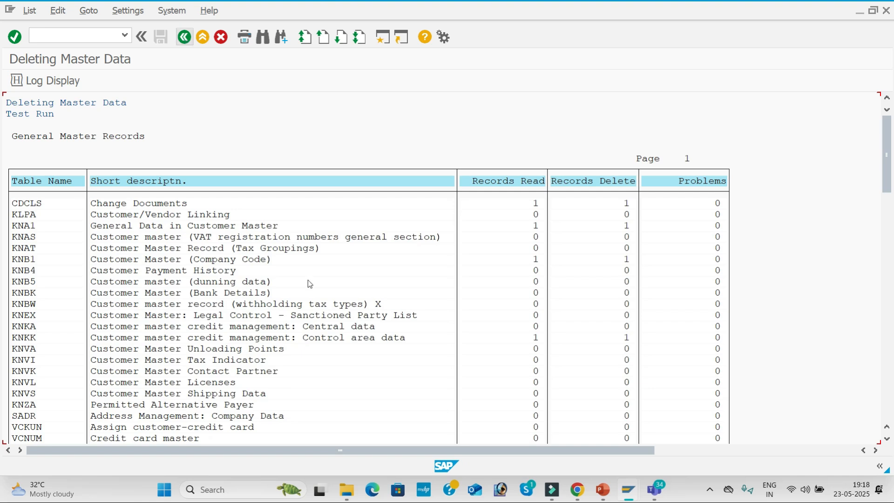
scroll(221, 314, down, 2)
scroll(221, 315, down, 1)
scroll(143, 307, up, 1)
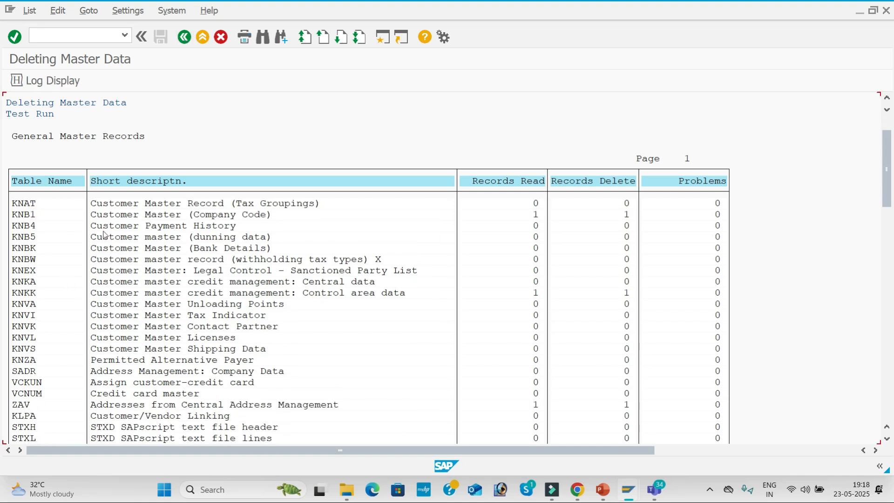
Switch off the test run and execute the actual deletion of the selected customer, confirming it.
click(183, 41)
click(22, 359)
click(17, 85)
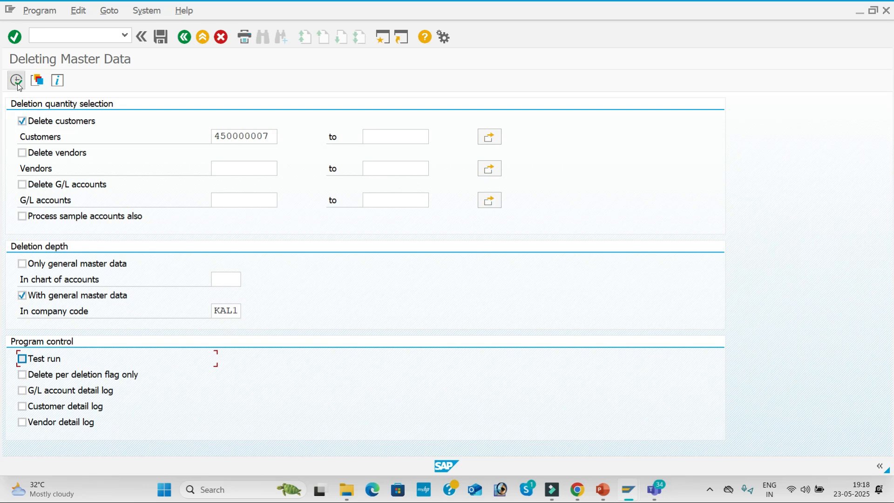
click(248, 253)
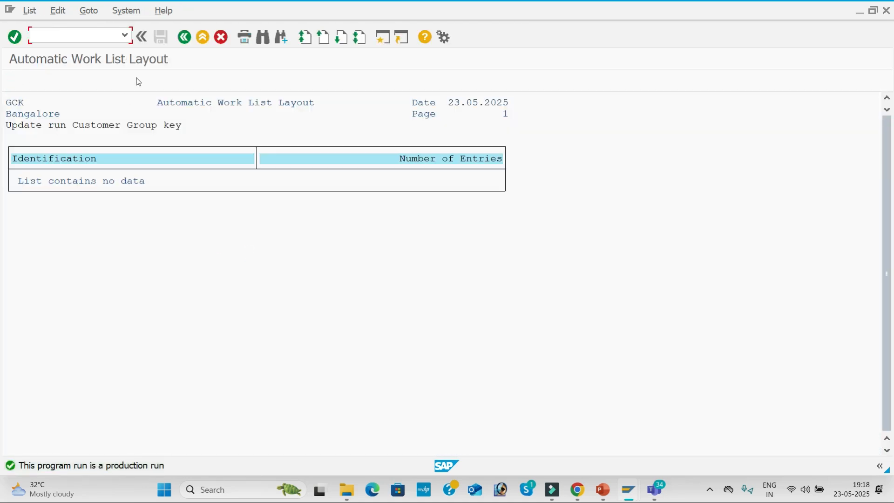
Leave the deletion logs and list the KAL1 customers again to check which ones remain.
click(184, 37)
click(185, 37)
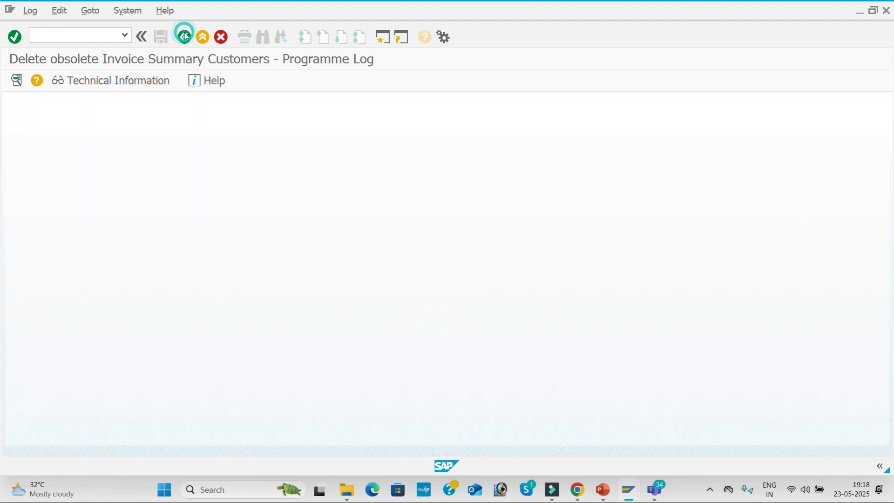
click(185, 37)
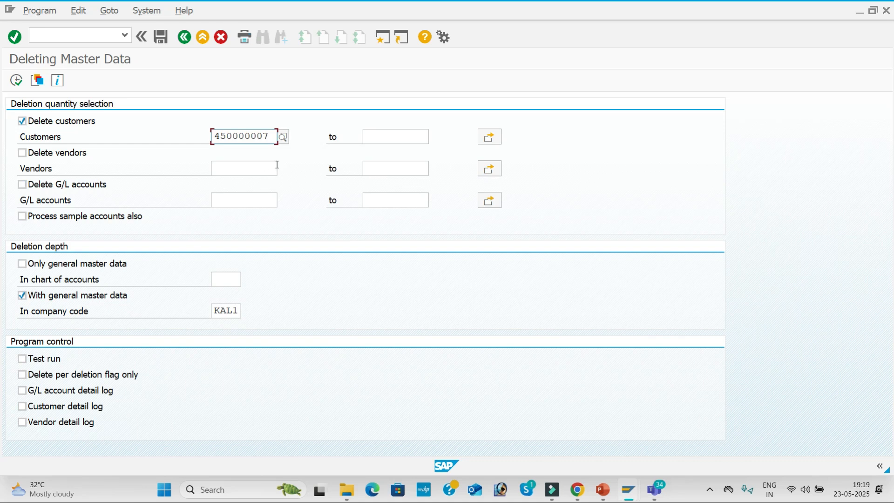
click(284, 137)
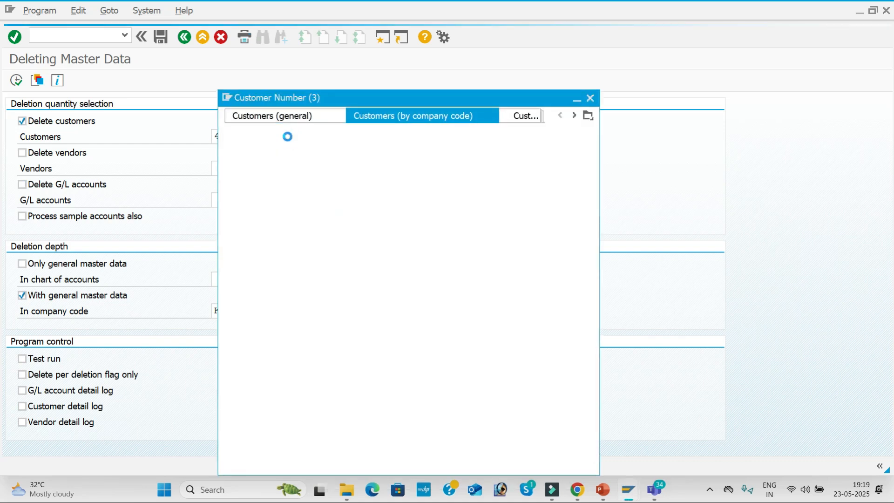
key(Return)
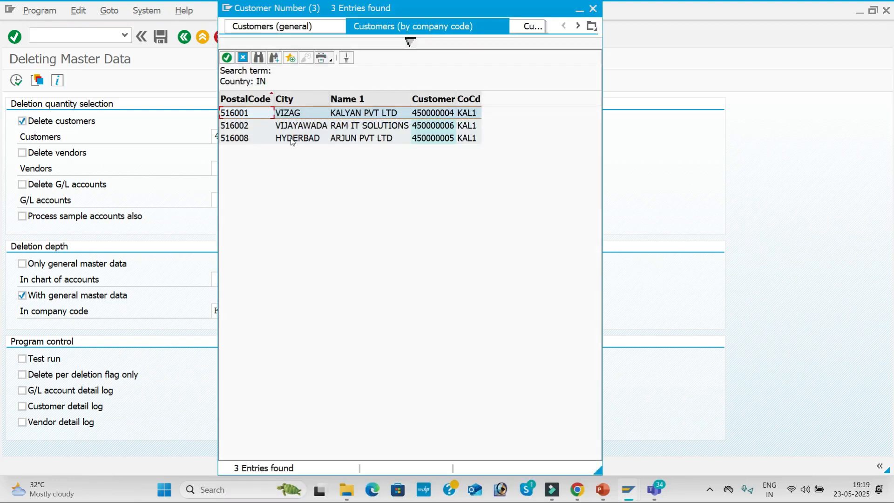
Close the KAL1 customer list and switch to the Deletion and Block presentation in PowerPoint to show the first slide's block and deletion rules.
click(367, 139)
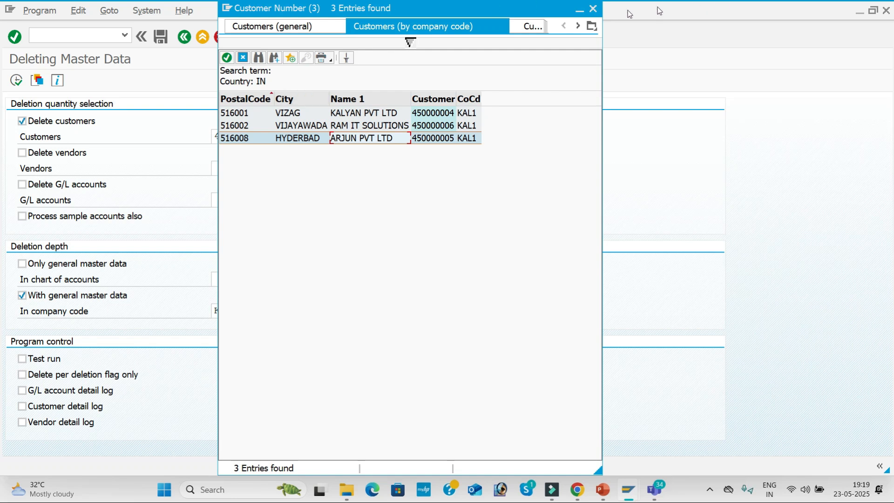
click(593, 8)
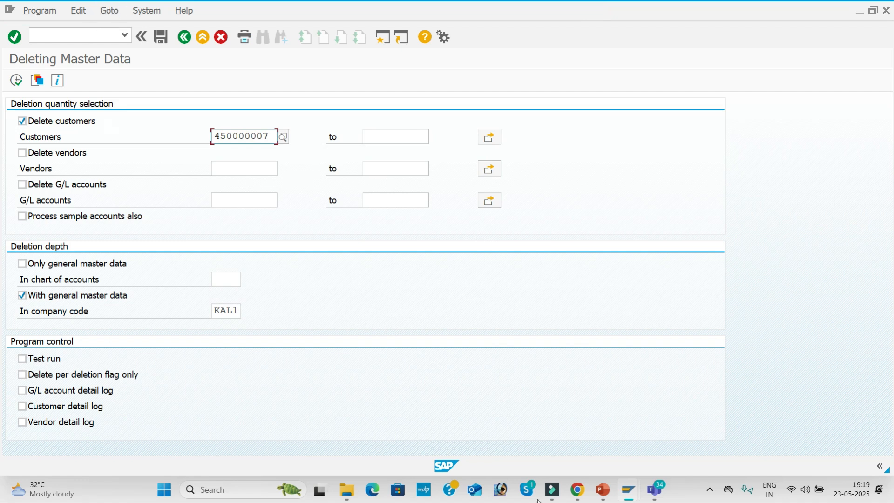
mouse_move(602, 487)
click(611, 446)
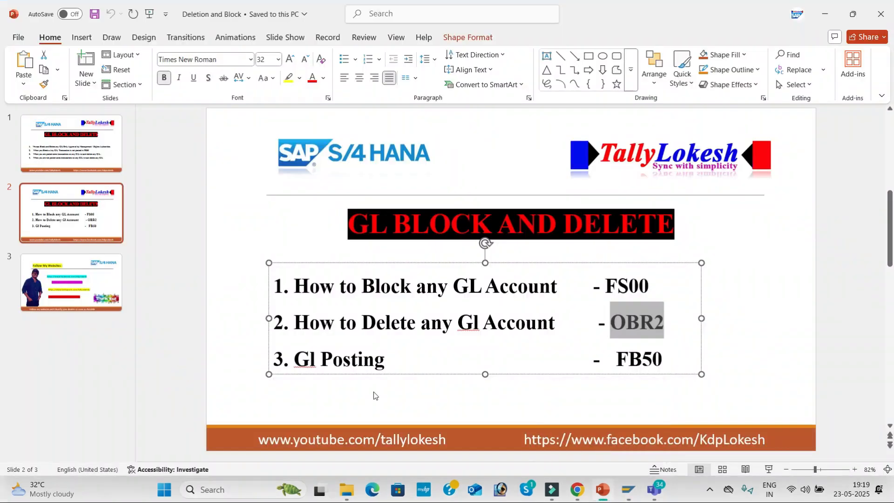
click(67, 187)
click(70, 161)
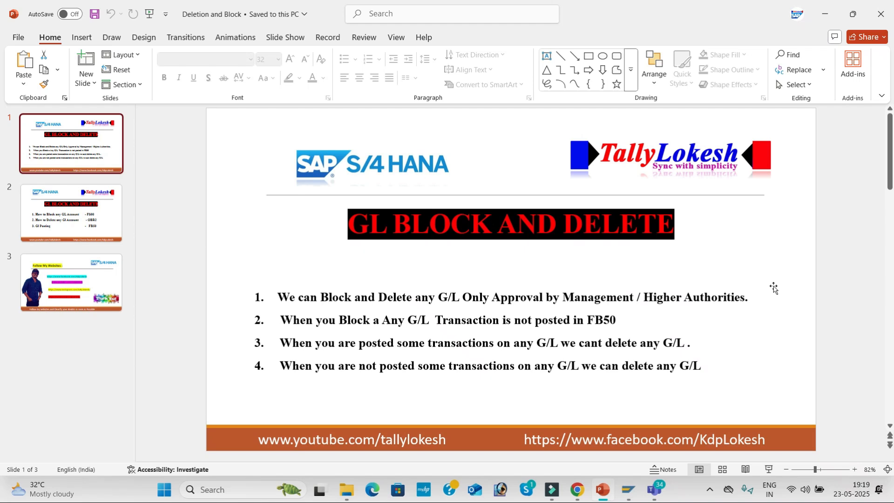
Switch to the Teams meeting window, dismiss its group meeting notice and return to the PowerPoint presentation.
key(alt+Tab)
key(alt+Tab)
key(alt+Tab)
key(alt+Tab)
key(alt+Tab)
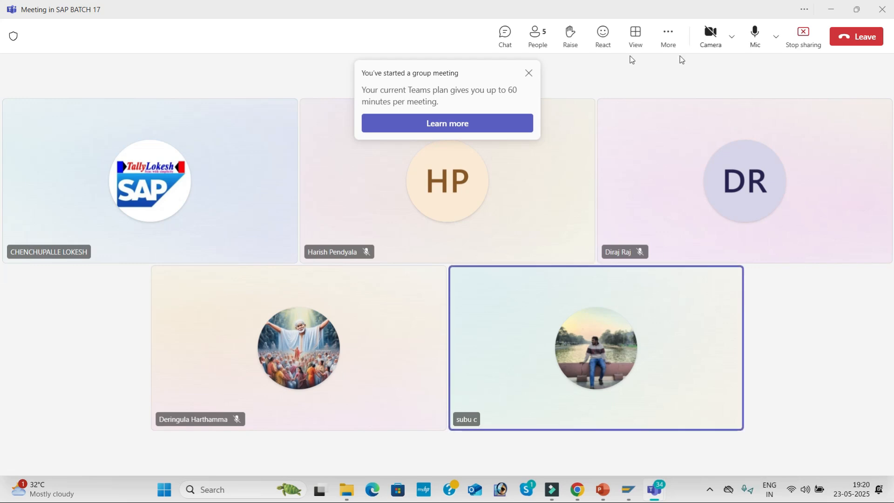
click(529, 73)
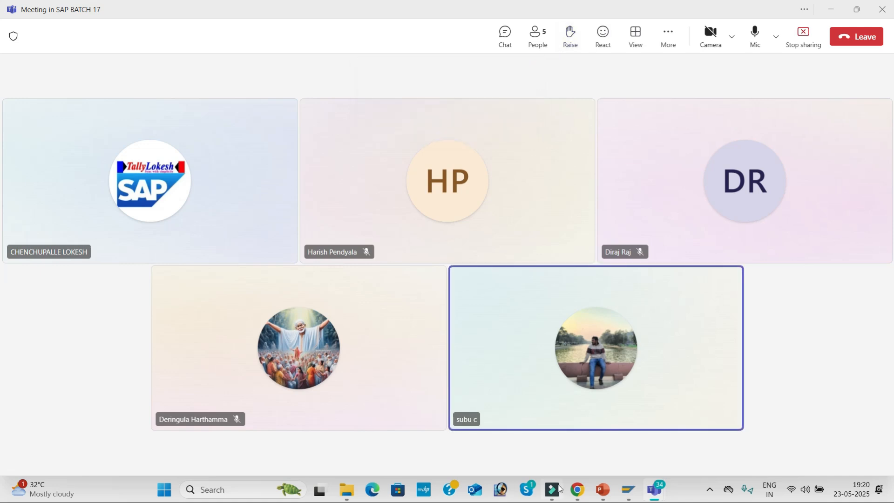
click(604, 461)
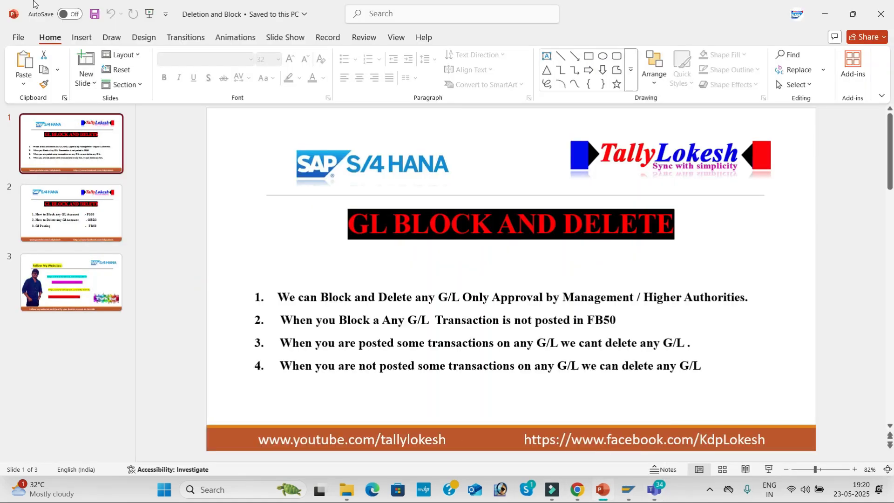
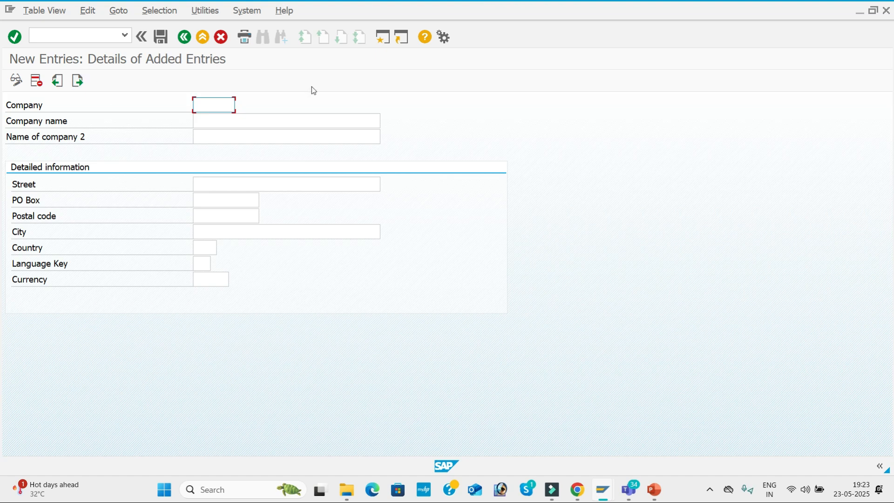
text(royal)
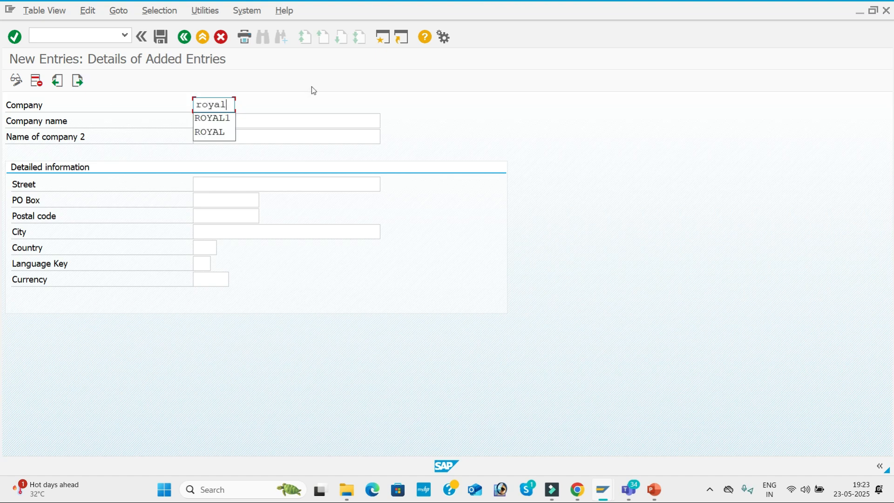
key(BackSpace)
key(BackSpace)
key(BackSpace)
key(BackSpace)
key(BackSpace)
Enter ROYALL as the company in the new entry.
text(ROY)
text(AL)
text(L)
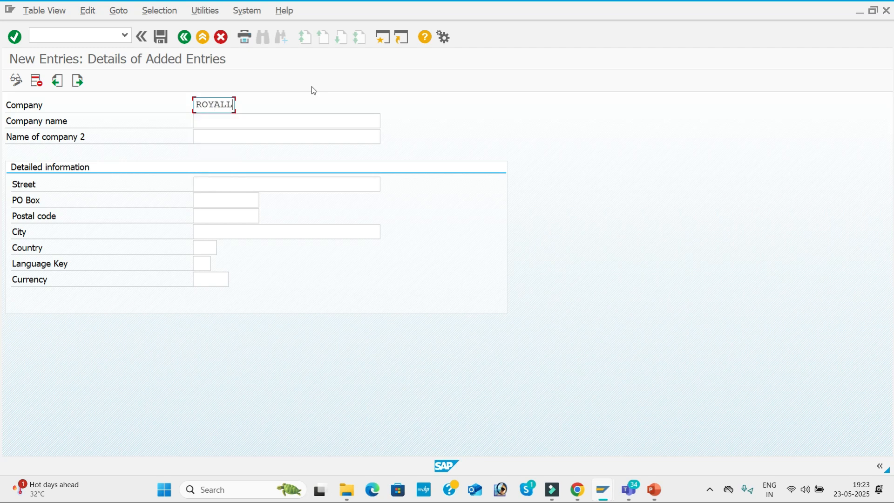
Set the company name of the new entry to ROYAL PVT LTD.
click(280, 120)
text(R)
key(Down)
key(Tab)
click(280, 121)
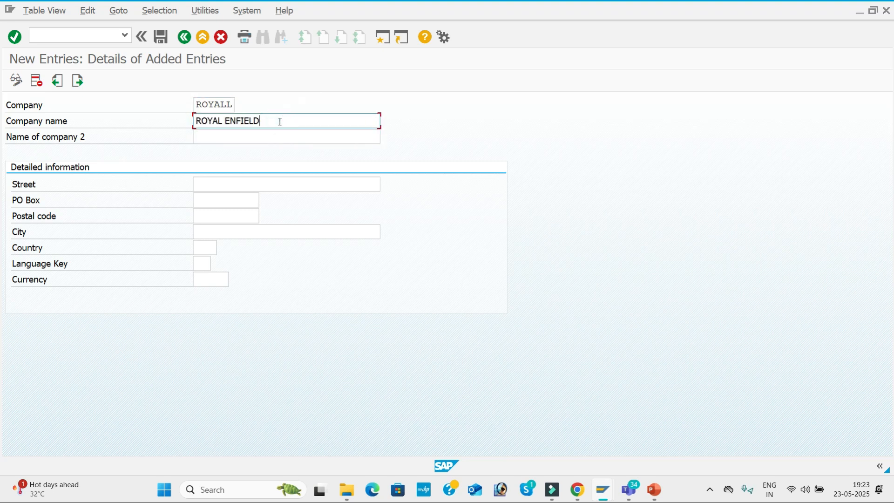
key(BackSpace)
key(BackSpace)
key(BackSpace)
key(BackSpace)
key(BackSpace)
key(BackSpace)
key(BackSpace)
text(PVT LTD)
Fill in the company's street, PO box and postal code from the suggested entries.
click(248, 185)
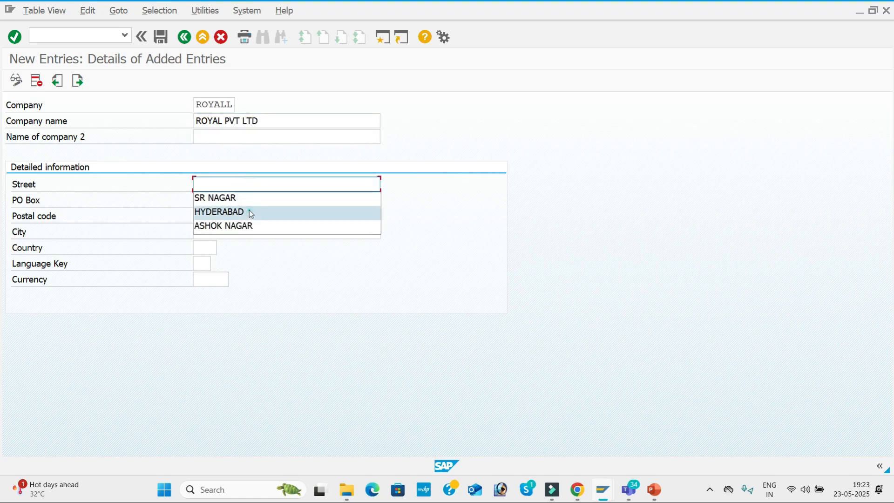
click(249, 212)
drag(258, 184, 102, 186)
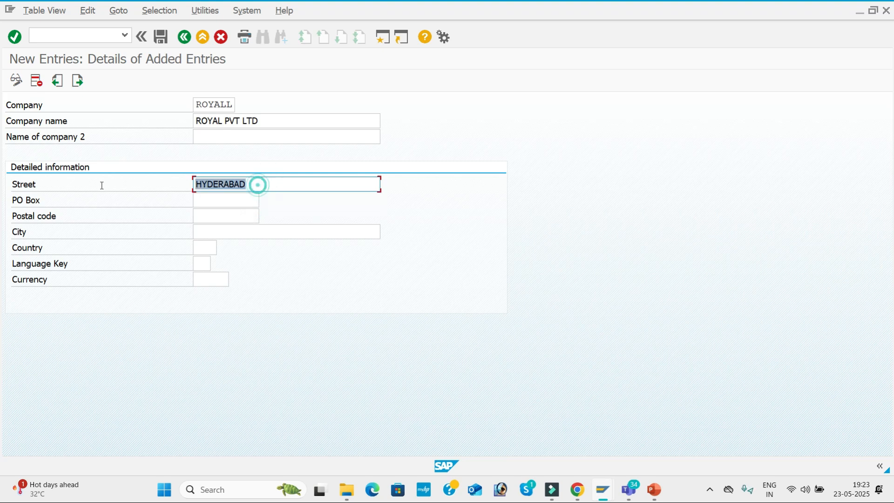
key(BackSpace)
click(211, 198)
click(219, 204)
click(221, 213)
click(221, 216)
Set the company's city to HYDERAAD, country to IN, language key to EN and currency to INR, and validate the entry.
click(222, 227)
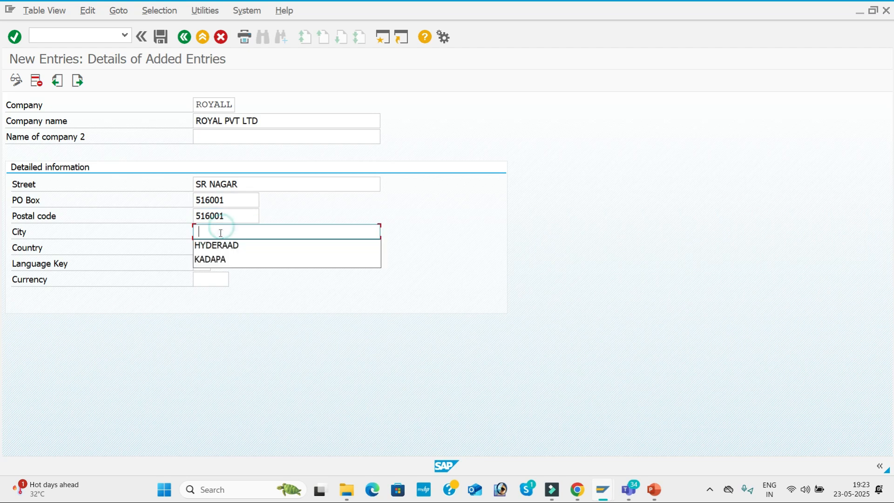
click(212, 244)
click(214, 250)
click(204, 261)
click(206, 262)
click(206, 263)
click(203, 278)
click(209, 282)
click(209, 293)
key(Return)
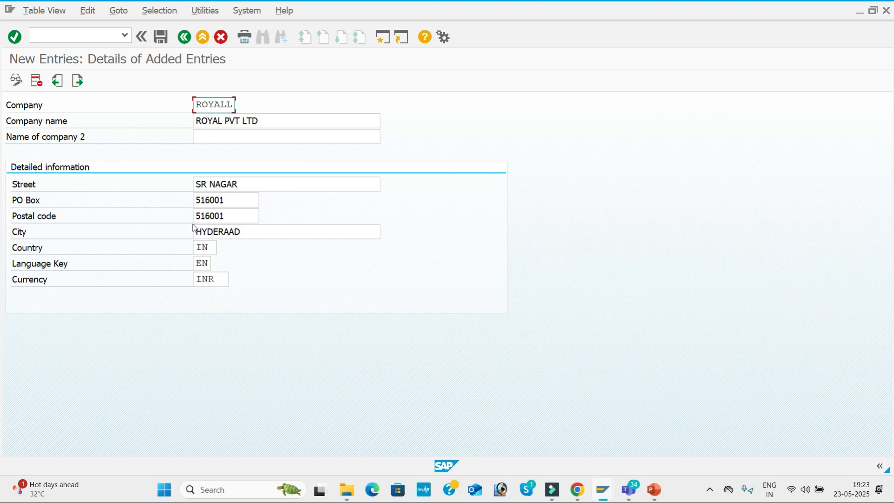
Save the new company and open the creation of a new customizing request in place of the proposed one.
click(161, 37)
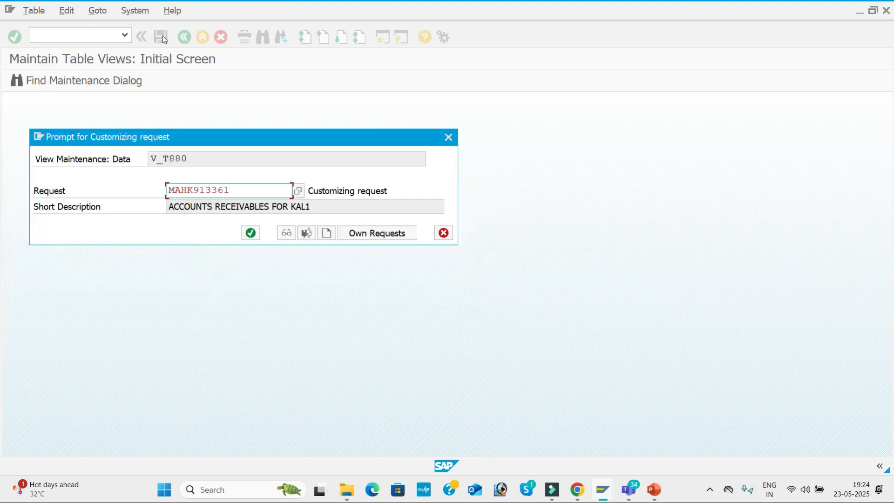
drag(231, 190, 167, 187)
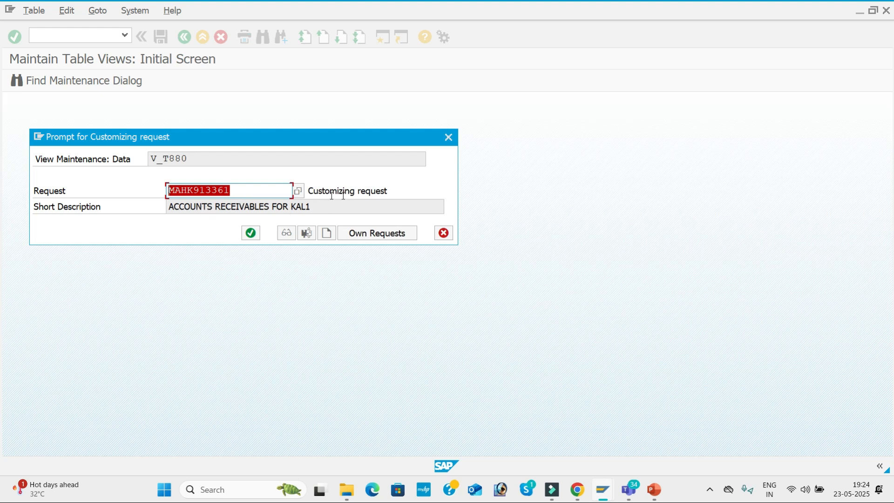
click(331, 233)
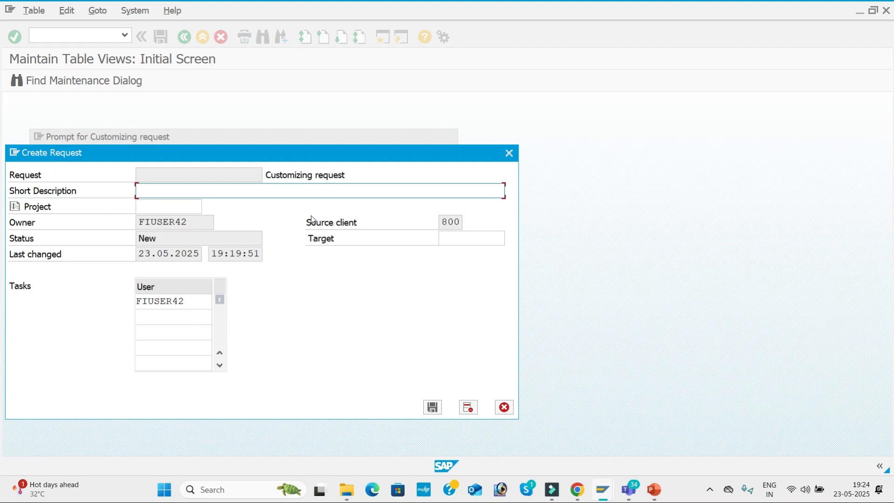
text(Creation of)
key(BackSpace)
key(BackSpace)
key(BackSpace)
key(BackSpace)
key(BackSpace)
key(BackSpace)
key(BackSpace)
key(BackSpace)
key(BackSpace)
key(BackSpace)
key(BackSpace)
key(BackSpace)
Create the customizing request with the short description "Define a Company FOR ROYALL" and save the company under it.
text(De)
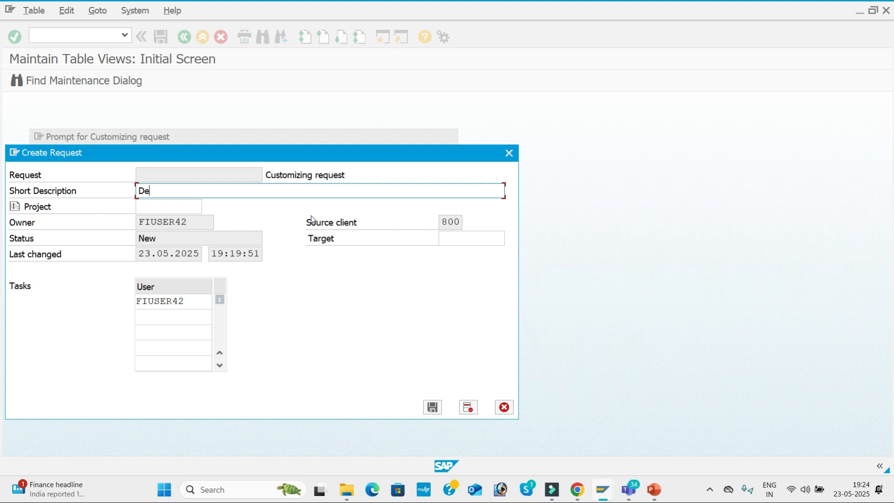
text(fine a Company for)
key(BackSpace)
key(BackSpace)
key(BackSpace)
text(FO)
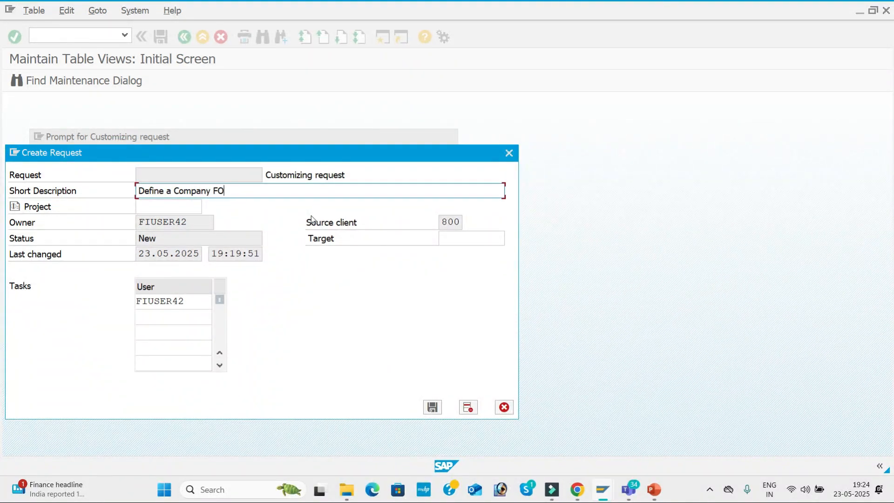
text(R ROYALL)
click(432, 409)
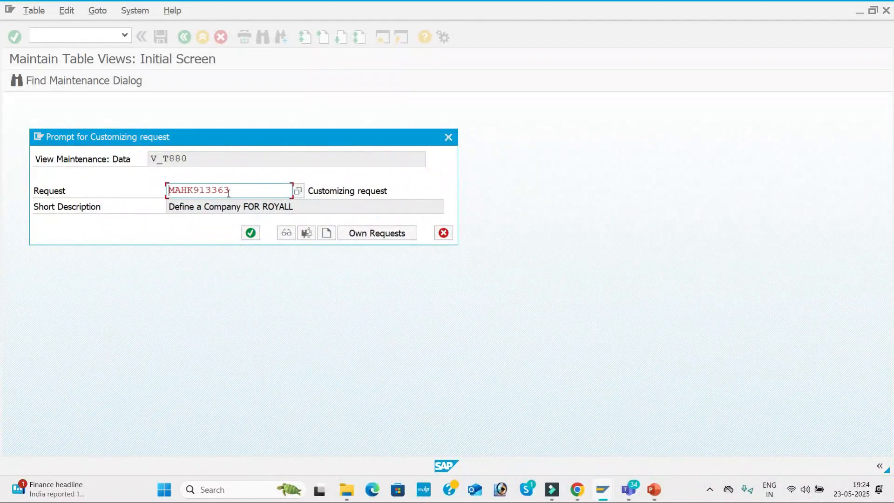
click(252, 234)
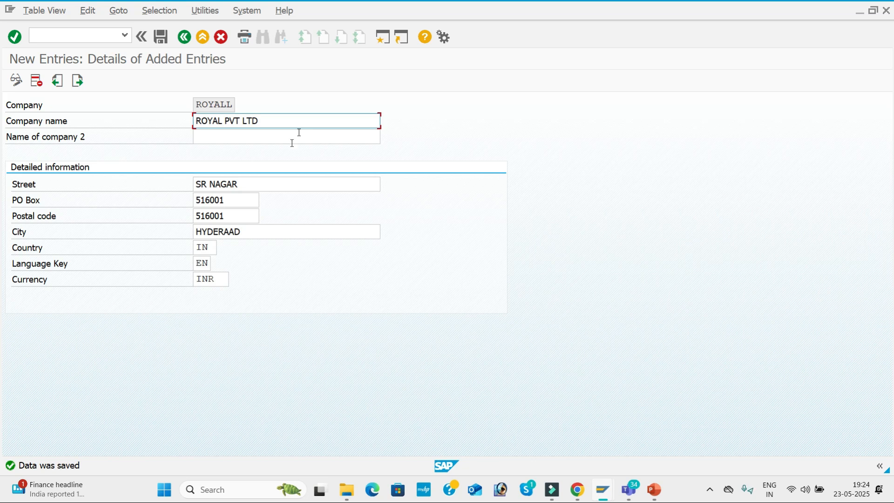
Look up the transport request transaction codes on the PowerPoint slide, then return to SAP and run /NSE09.
key(alt+Tab)
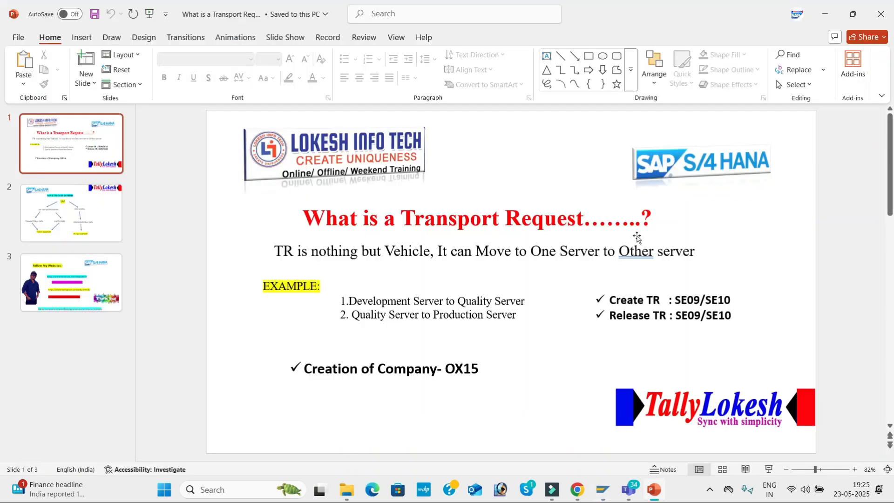
click(691, 299)
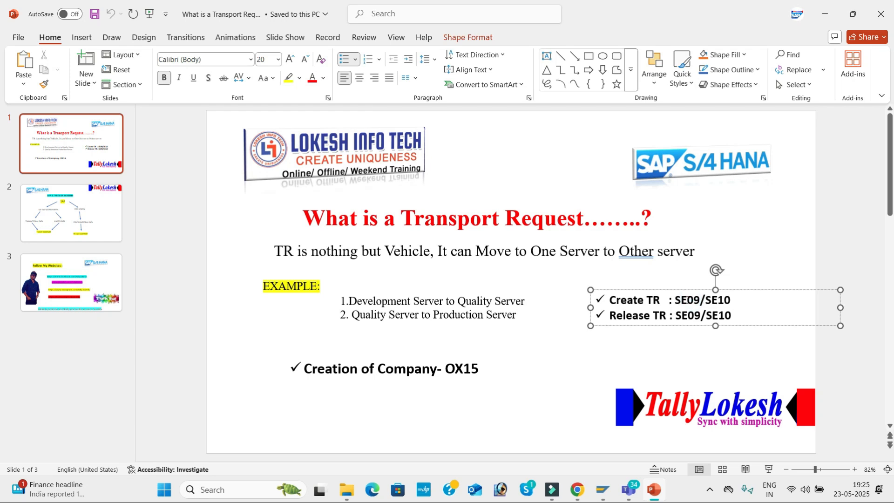
key(alt+Tab)
click(67, 31)
text(/NSE09)
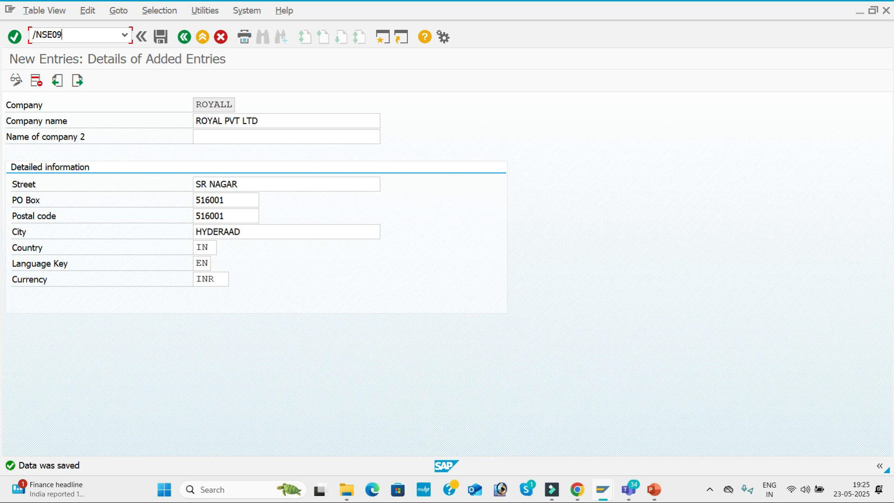
key(Return)
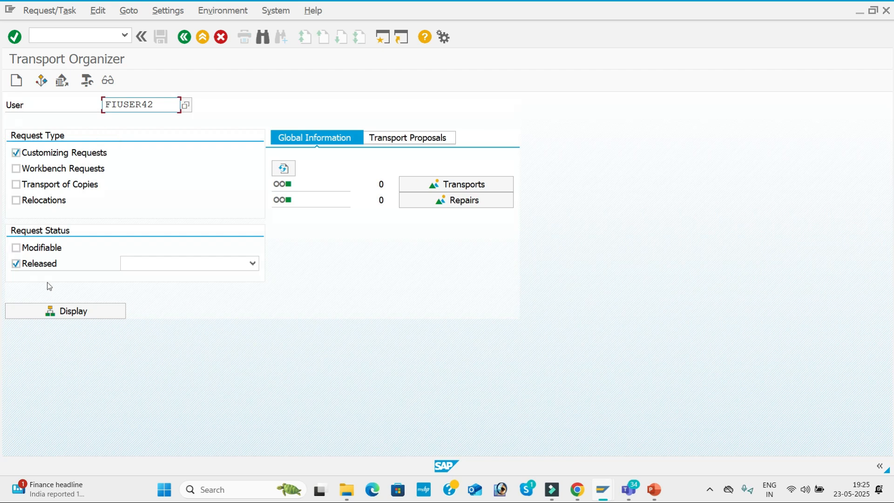
Include modifiable requests, display the customizing requests and expand the one described as Define a Company FOR ROYALL.
click(19, 249)
click(105, 311)
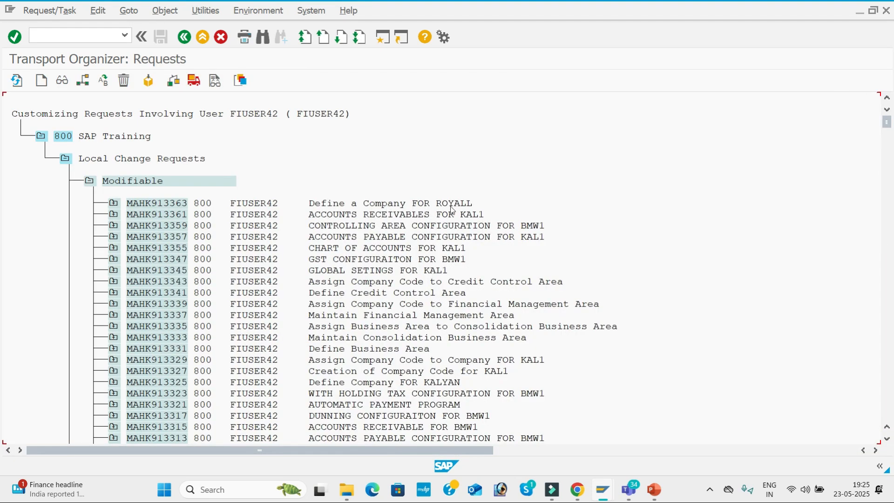
click(114, 203)
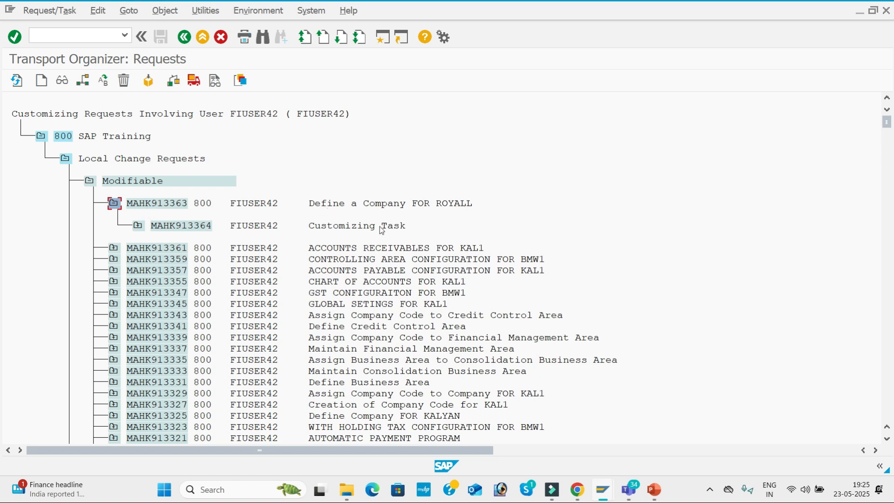
Examine the objects recorded in the ROYALL request's customizing task down to the T880 table key, then collapse the task's branches.
click(138, 227)
click(161, 248)
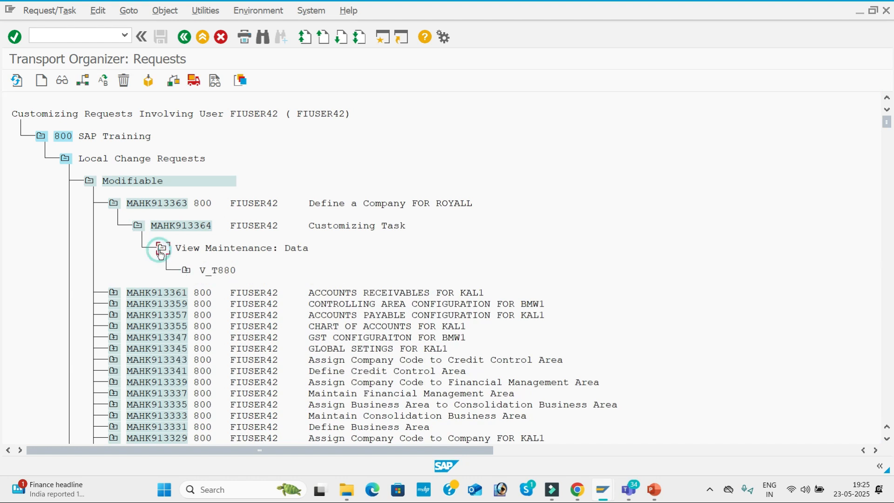
click(186, 271)
click(212, 294)
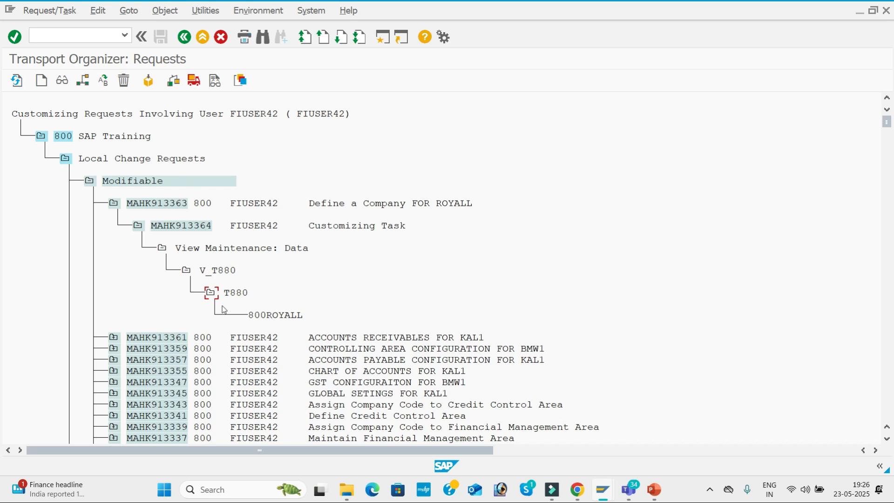
click(211, 299)
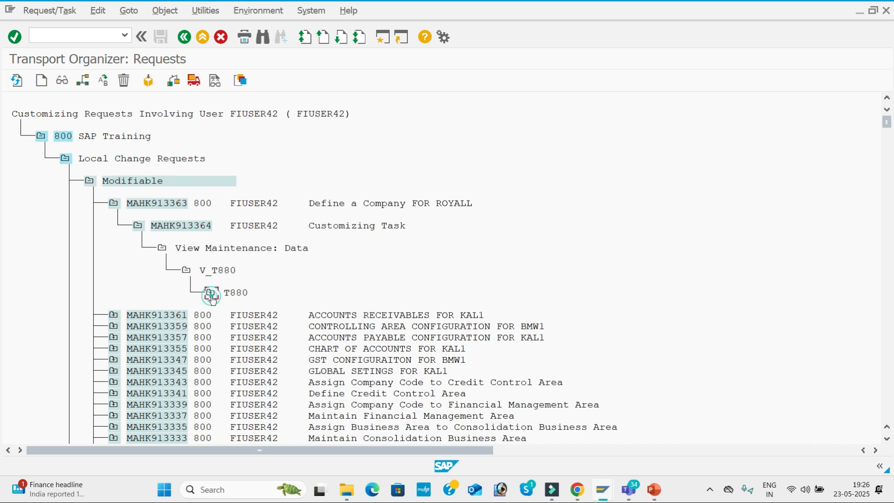
click(187, 271)
click(162, 248)
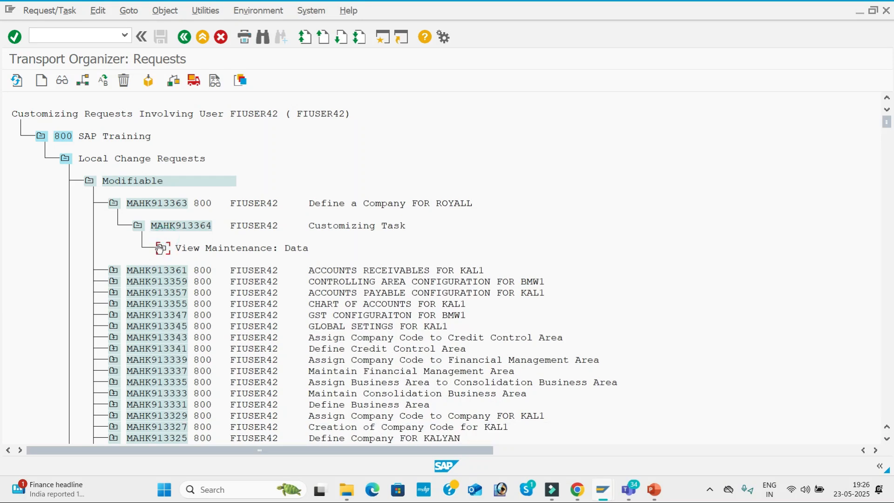
click(138, 226)
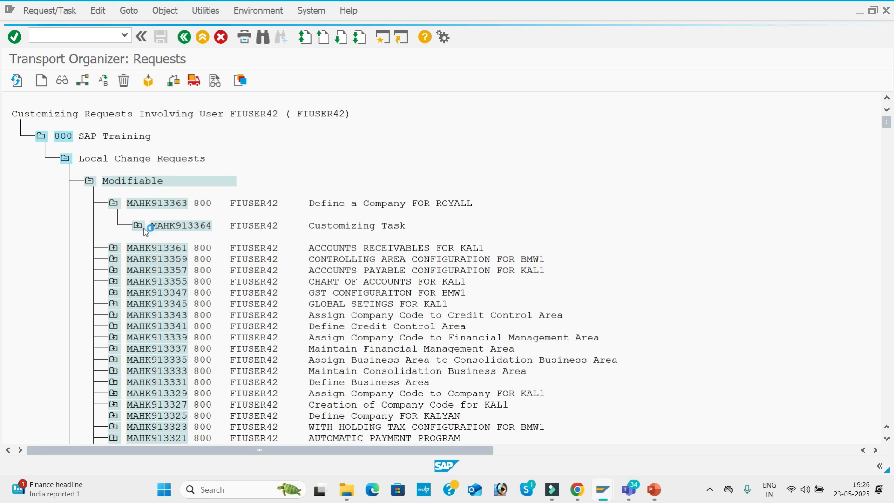
Release the customizing task under the Define a Company FOR ROYALL request.
click(184, 37)
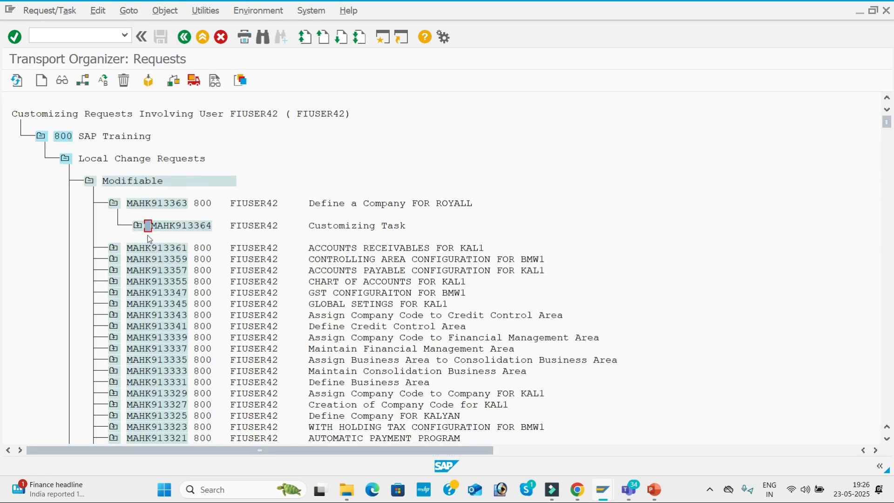
click(190, 82)
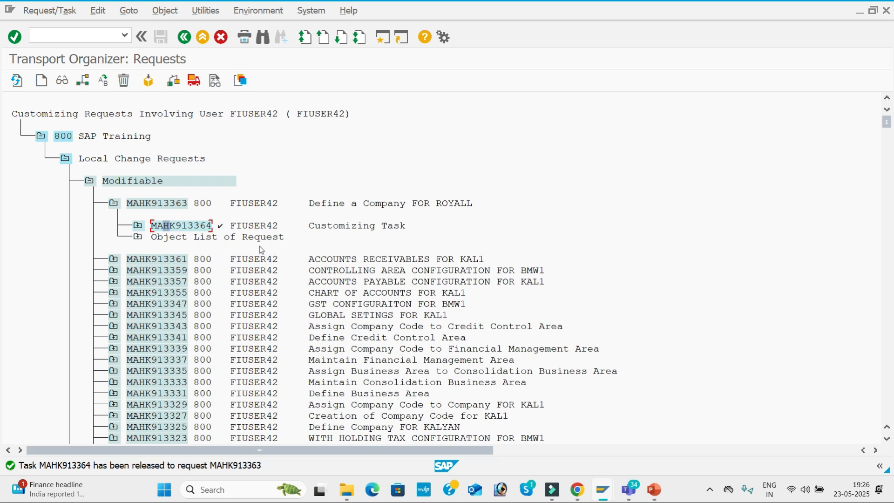
Release the Define a Company FOR ROYALL request itself and display only the released customizing requests.
click(143, 205)
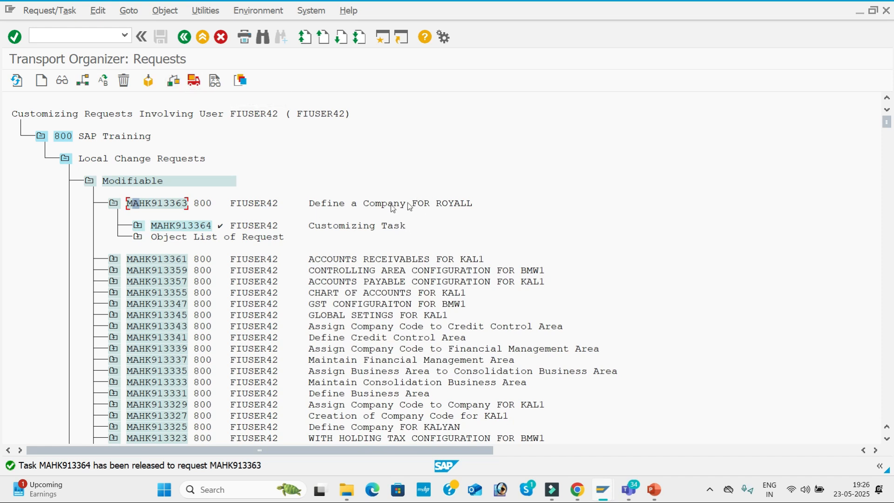
click(195, 84)
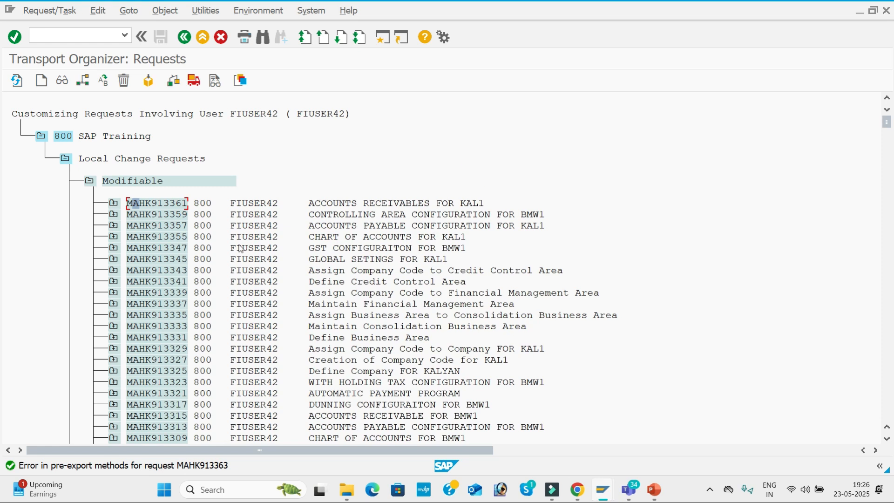
click(184, 37)
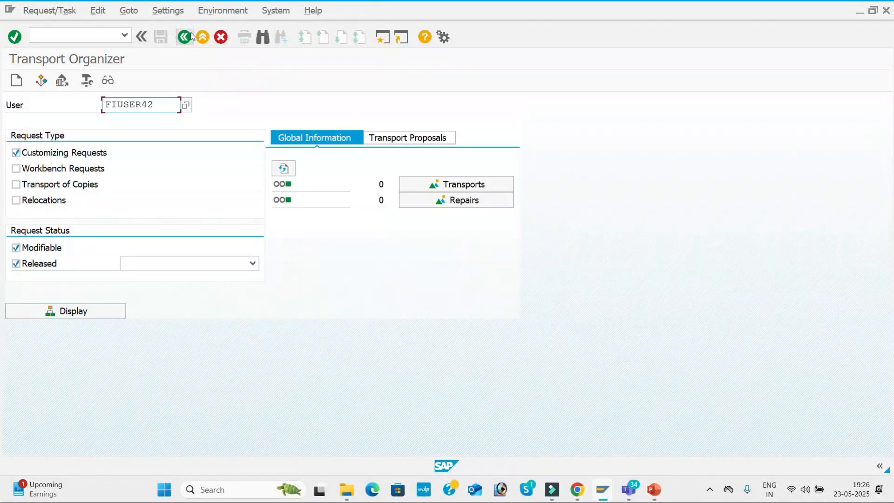
click(16, 247)
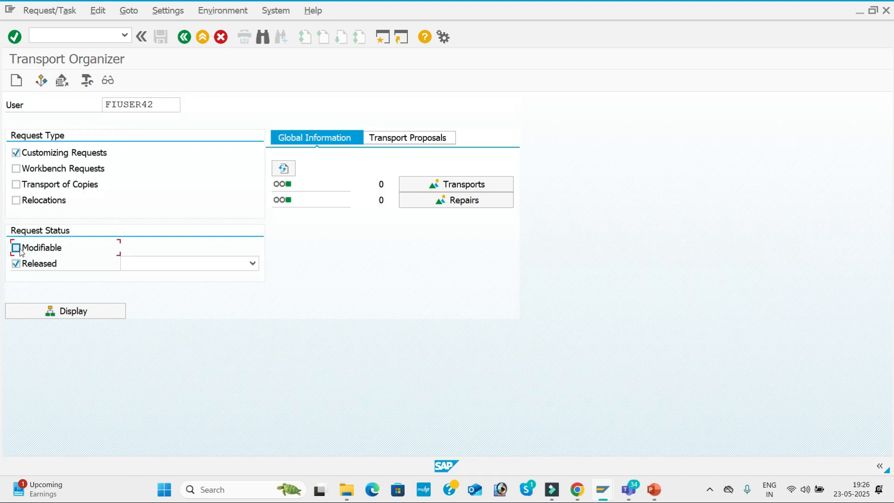
click(100, 314)
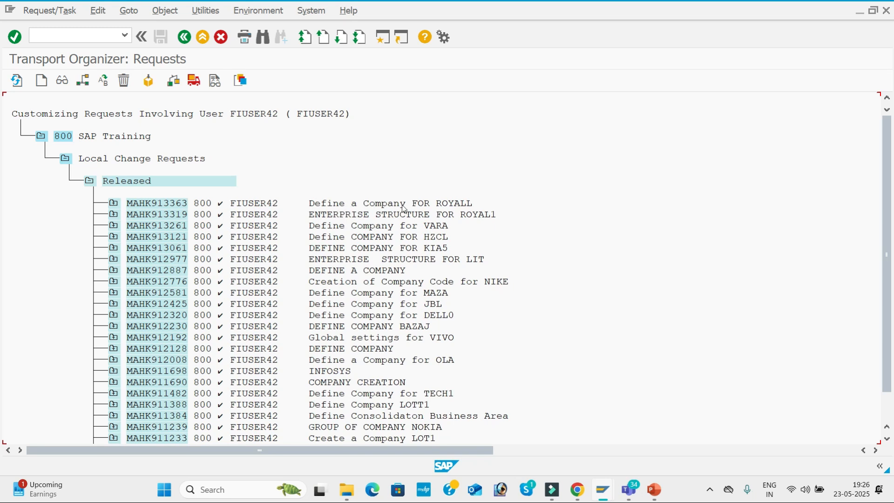
Examine the customizing task of the released Define a Company FOR ROYALL request down to the T880 table key.
click(114, 204)
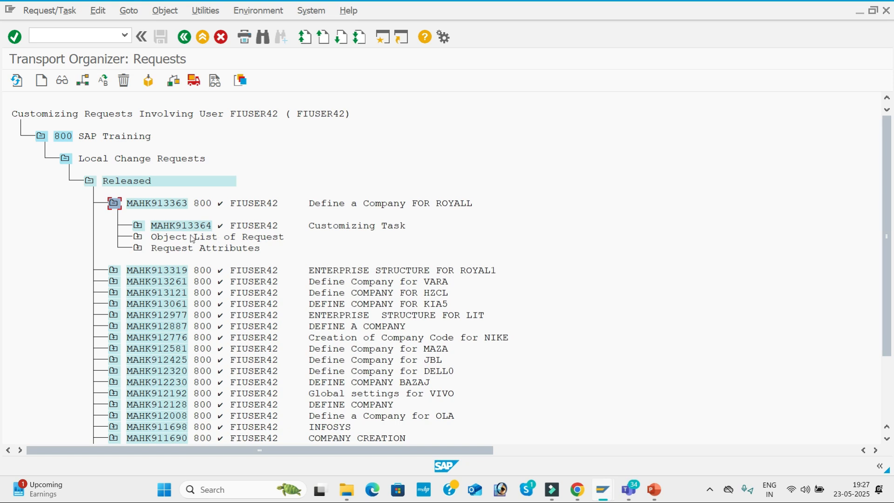
click(138, 227)
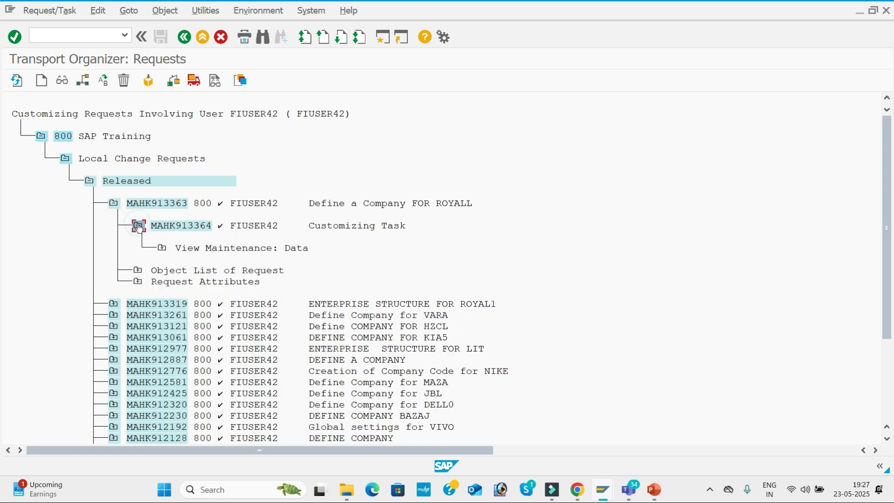
click(162, 249)
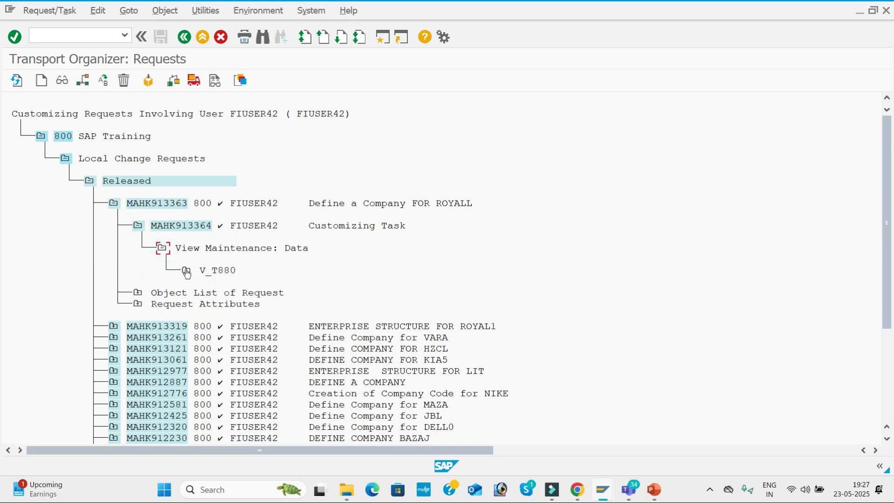
click(186, 271)
click(211, 294)
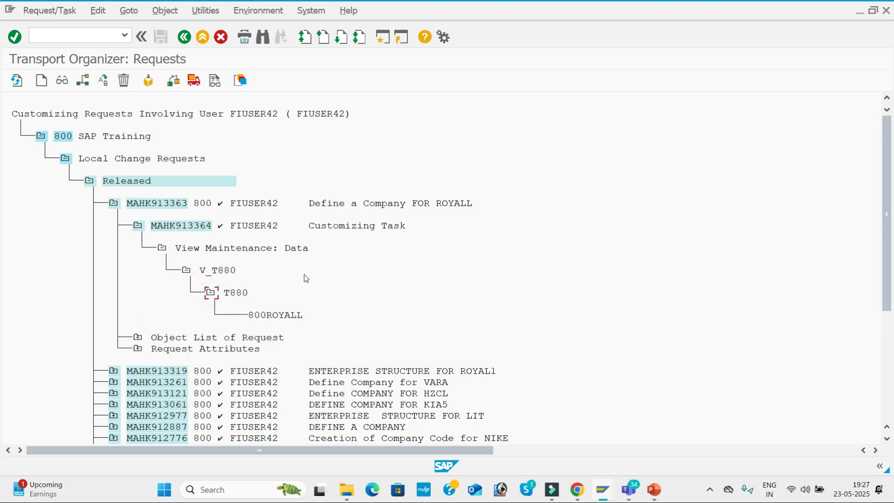
Examine the released ROYALL request's object list, including its comment entry and view maintenance data, and its request attributes.
scroll(305, 271, down, 1)
click(139, 315)
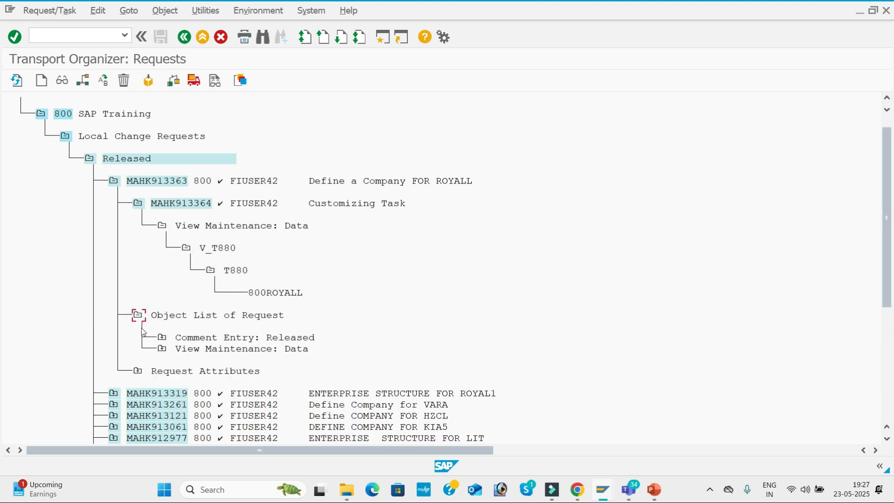
click(162, 339)
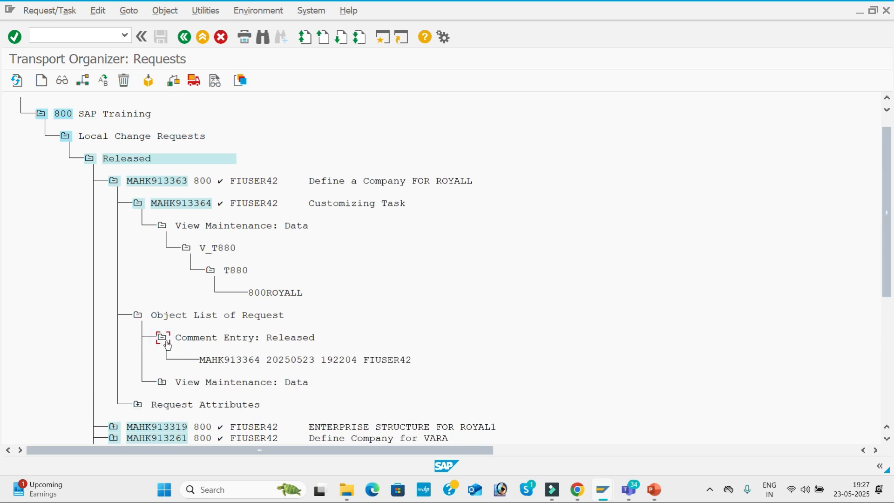
click(162, 383)
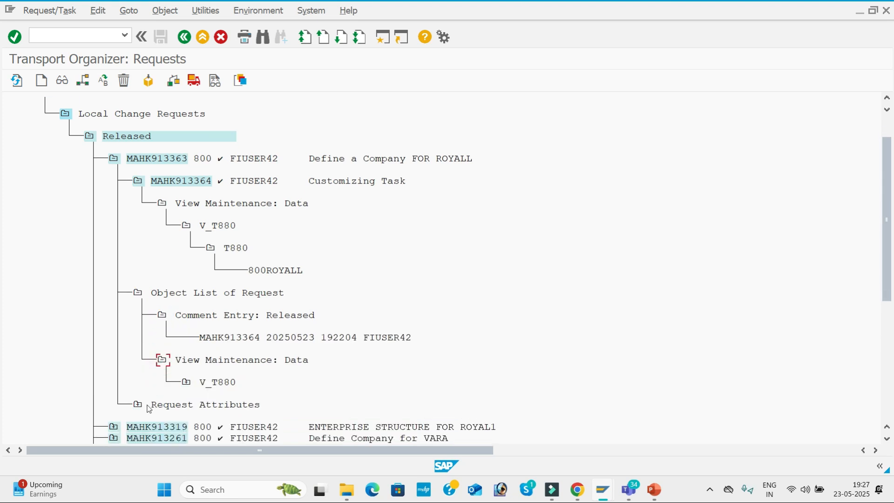
click(139, 405)
scroll(285, 333, down, 2)
scroll(419, 309, up, 2)
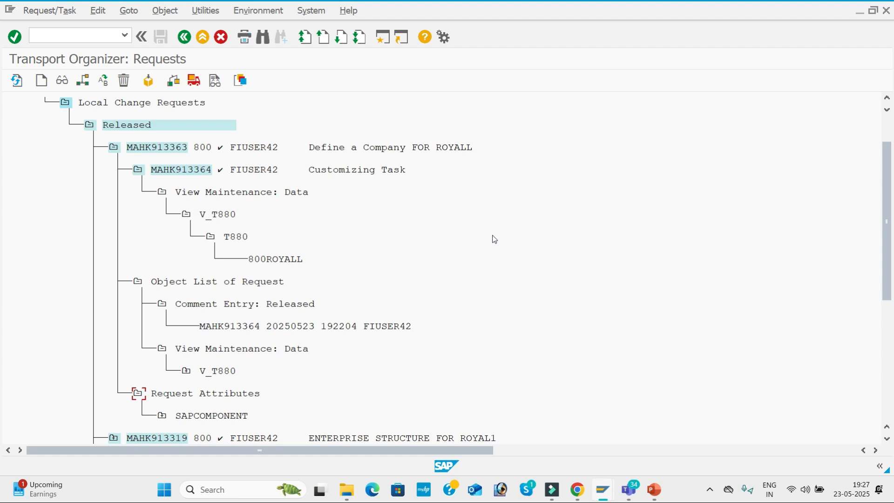
Capture a screenshot of the expanded ROYALL request tree, switch to Microsoft Teams and send the image in the meeting chat.
key(super+shift+s)
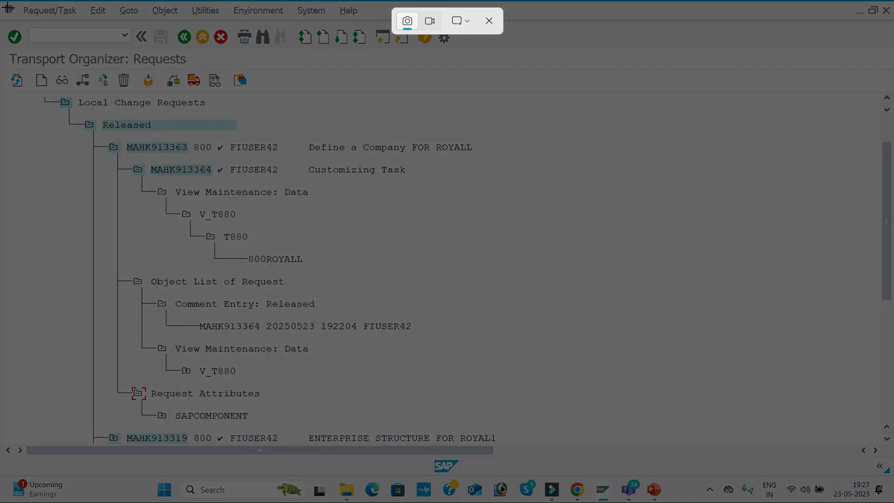
drag(8, 7, 548, 155)
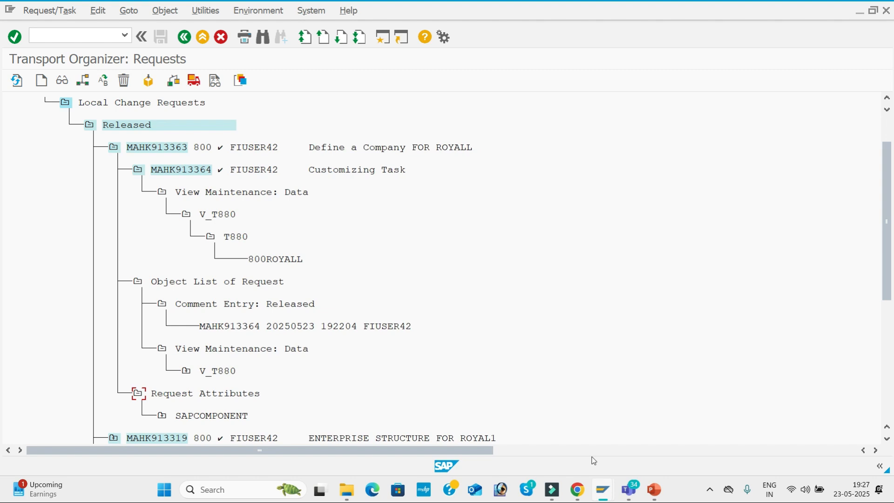
mouse_move(629, 489)
click(632, 444)
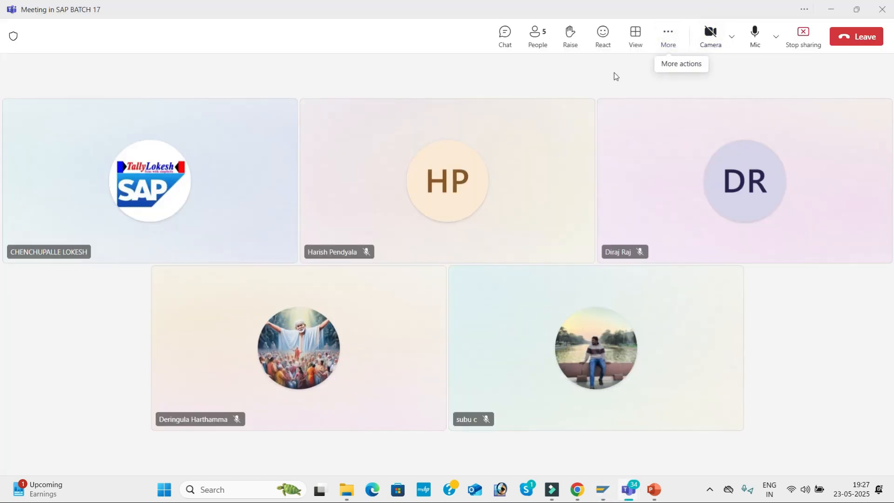
click(506, 34)
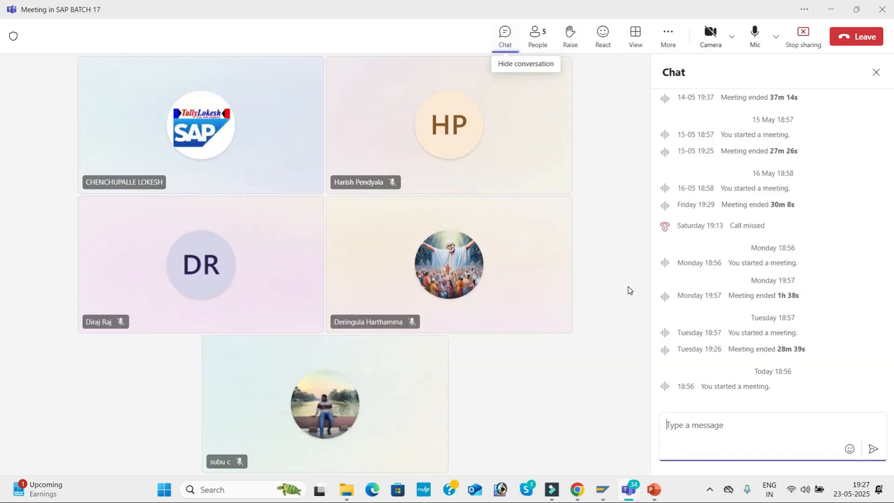
key(ctrl+v)
key(Return)
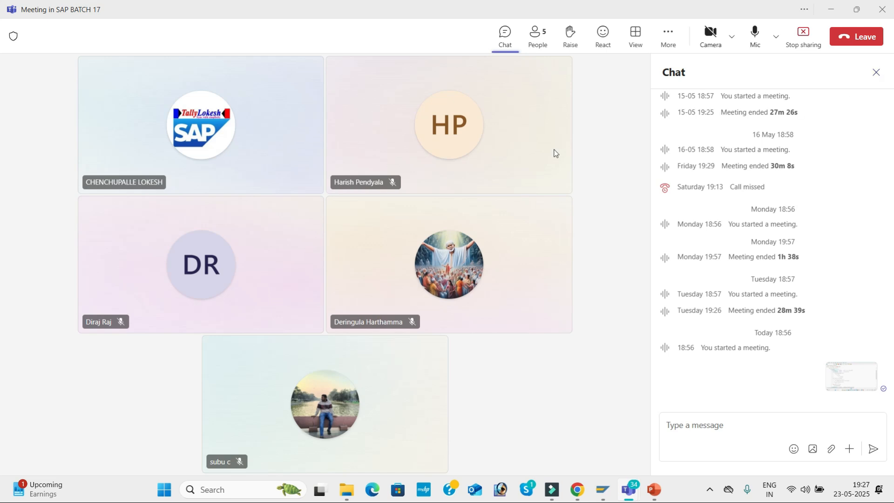
Dismiss the participant's contact card and leave the Teams meeting.
mouse_move(450, 156)
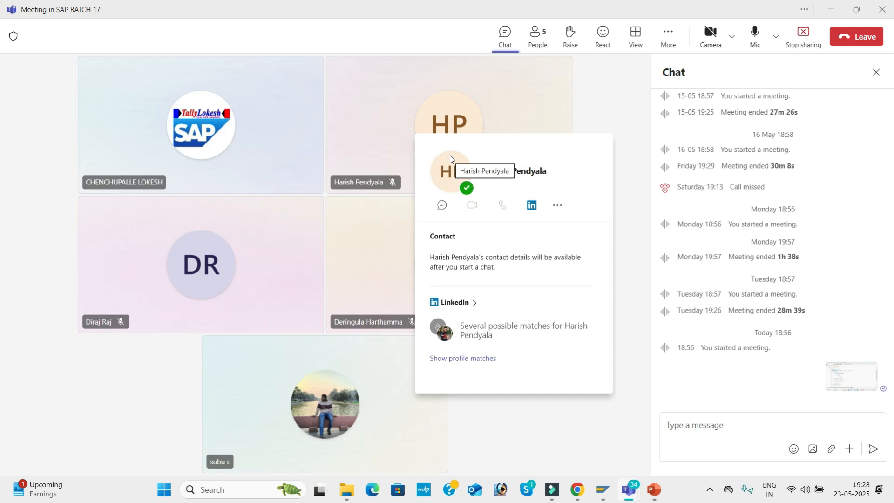
click(619, 93)
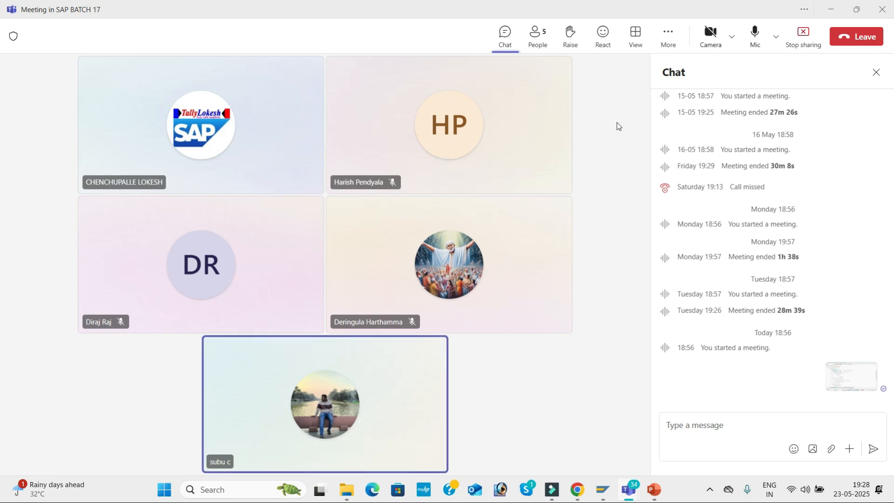
click(865, 42)
click(709, 489)
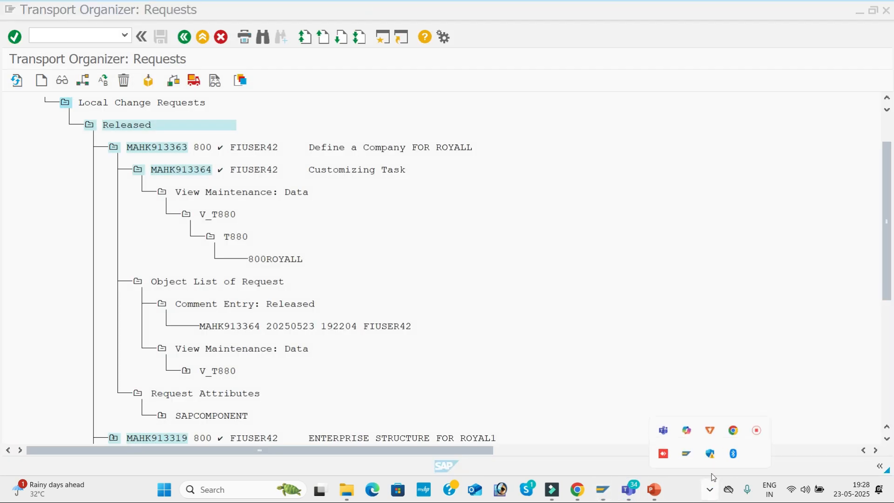
click(757, 430)
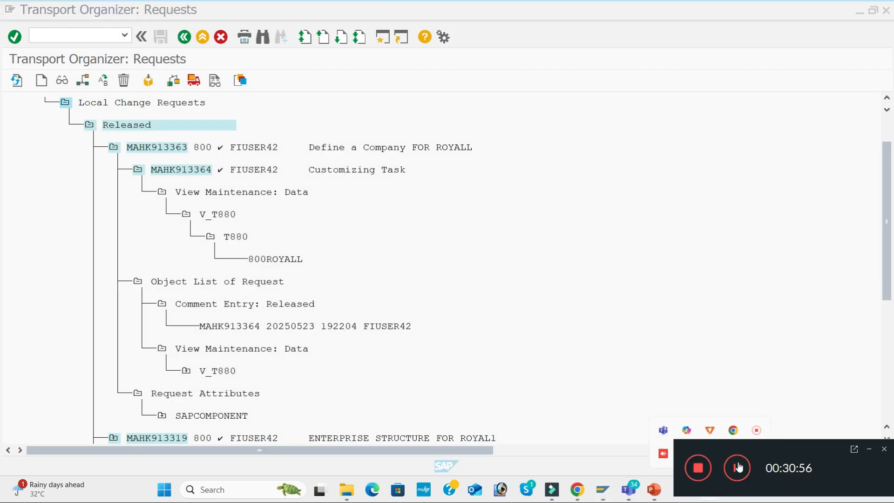